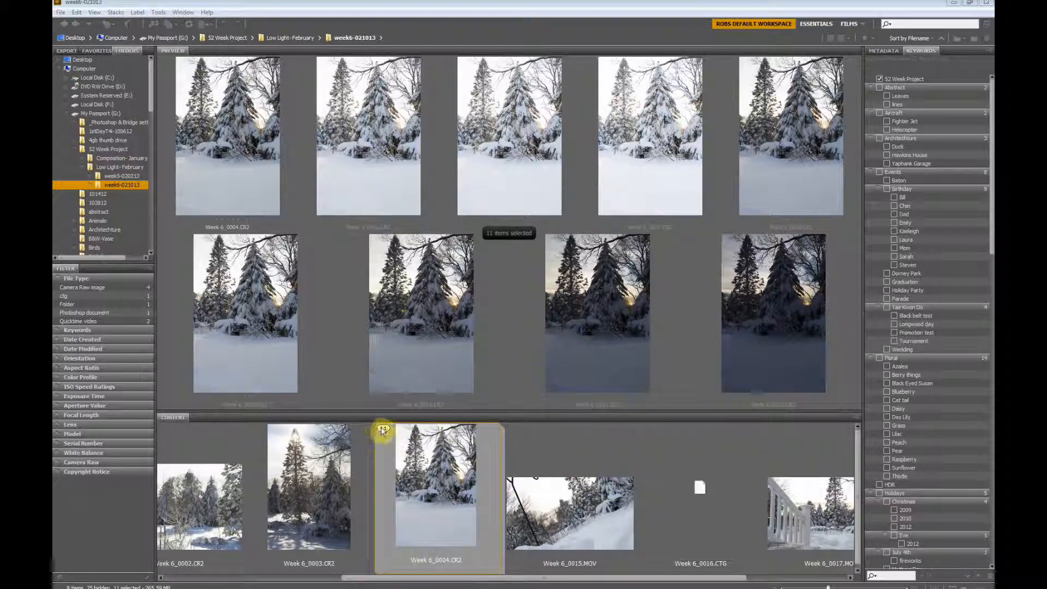
Step: Merge the selected stack of 11 snow-scene exposures with Merge to HDR Pro and enable Remove ghosts
click(162, 13)
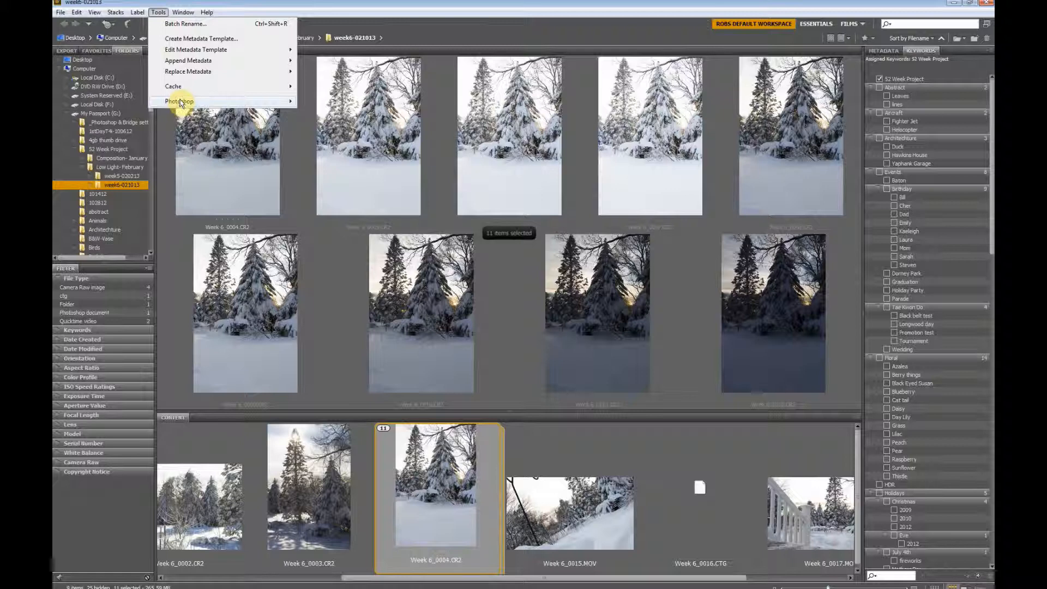
mouse_move(183, 103)
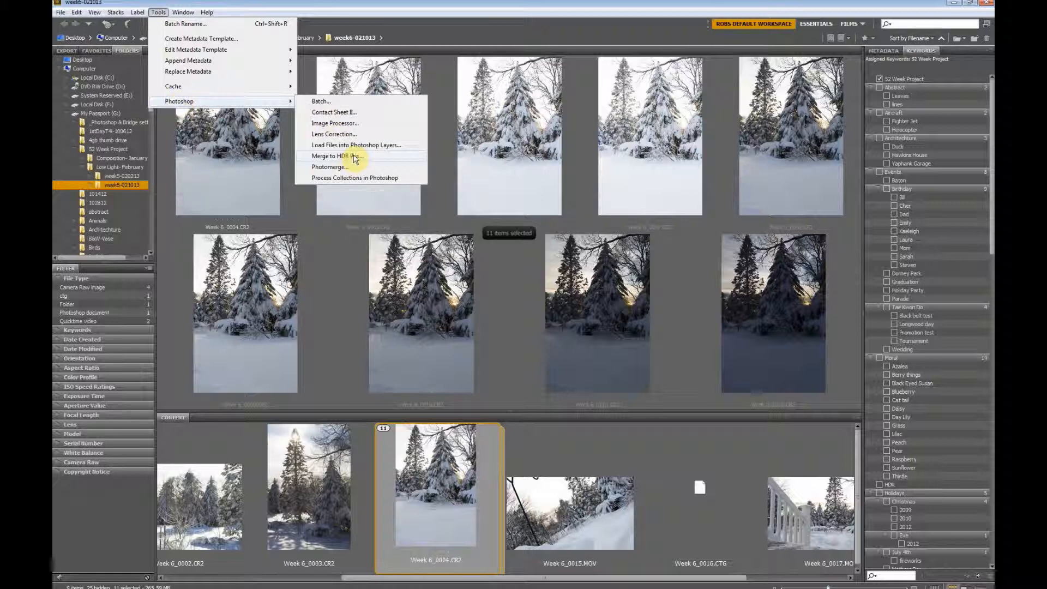
click(355, 156)
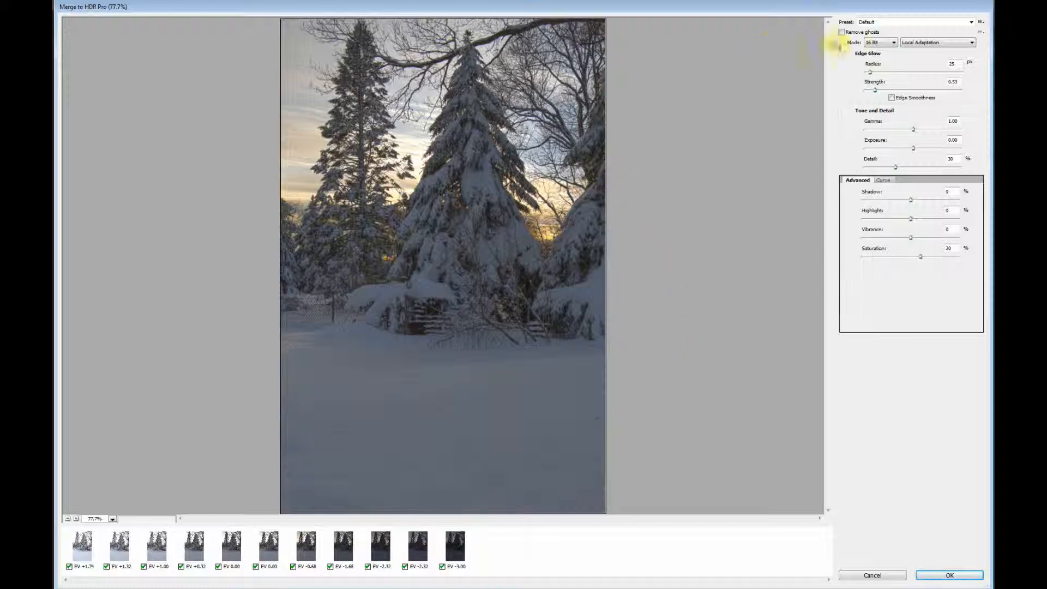
click(841, 33)
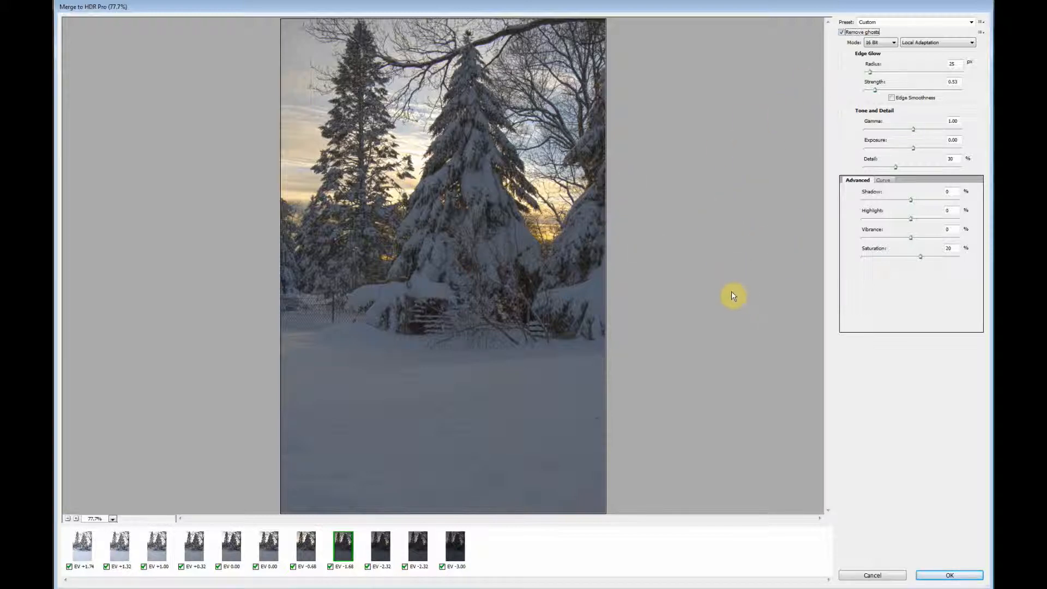
Step: Set the HDR merge's Exposure to 0.35 and Detail to 74%, viewing the preview at 100%
click(915, 148)
drag(914, 148, 918, 148)
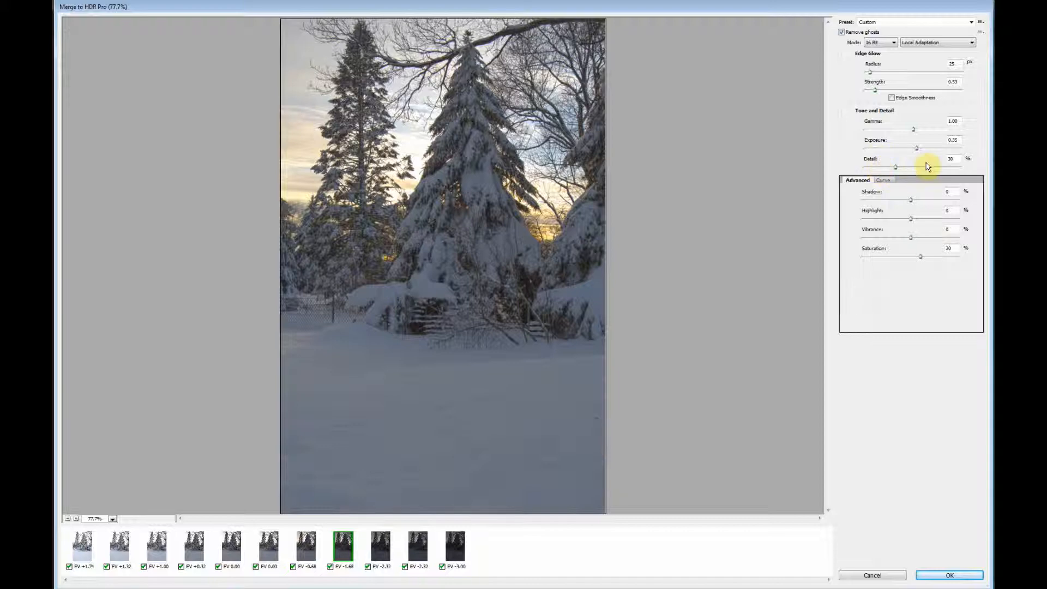
click(896, 168)
key(ctrl+plus)
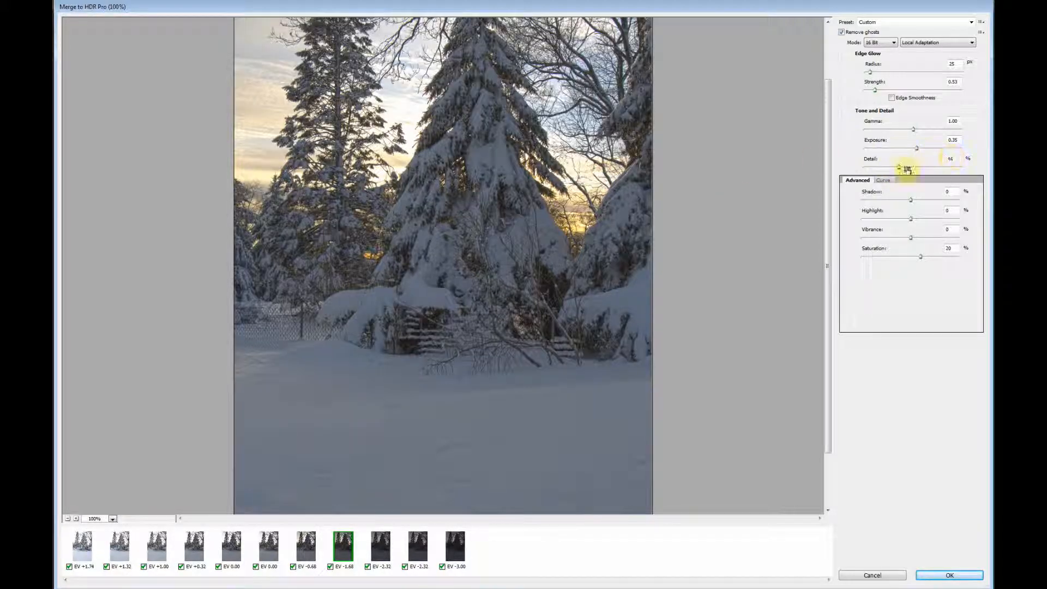
click(900, 168)
drag(900, 168, 907, 170)
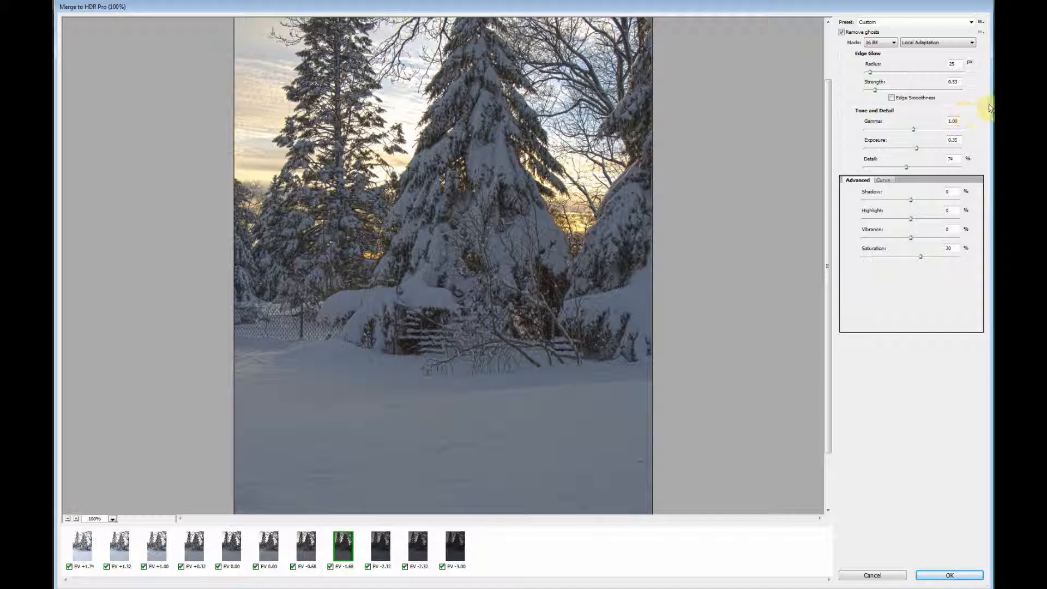
Step: Set the Edge Glow Strength to 0.96 and Radius to 83 px
click(876, 90)
drag(877, 91, 880, 91)
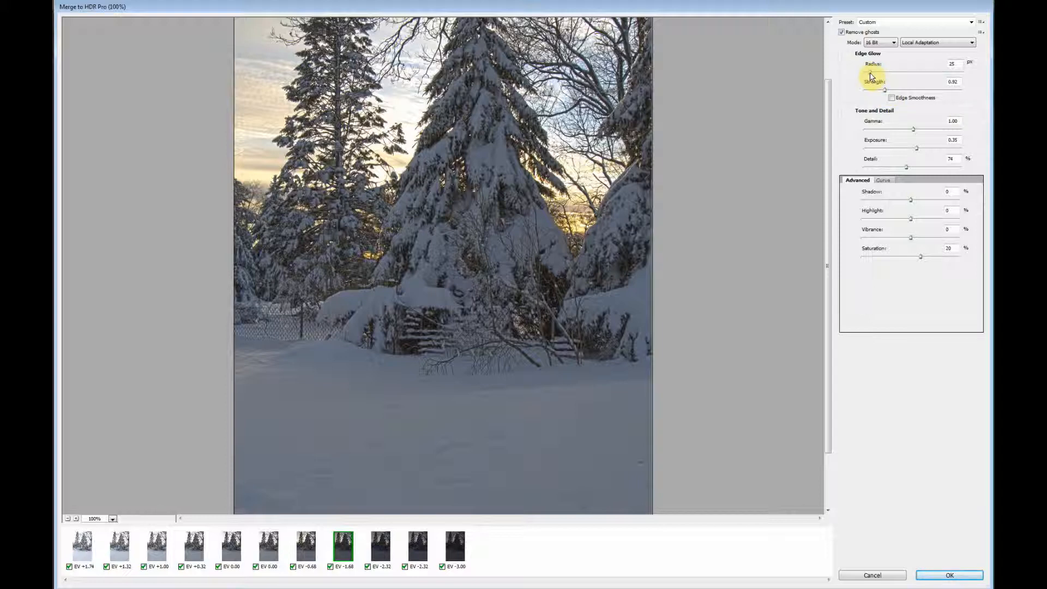
drag(871, 75, 885, 79)
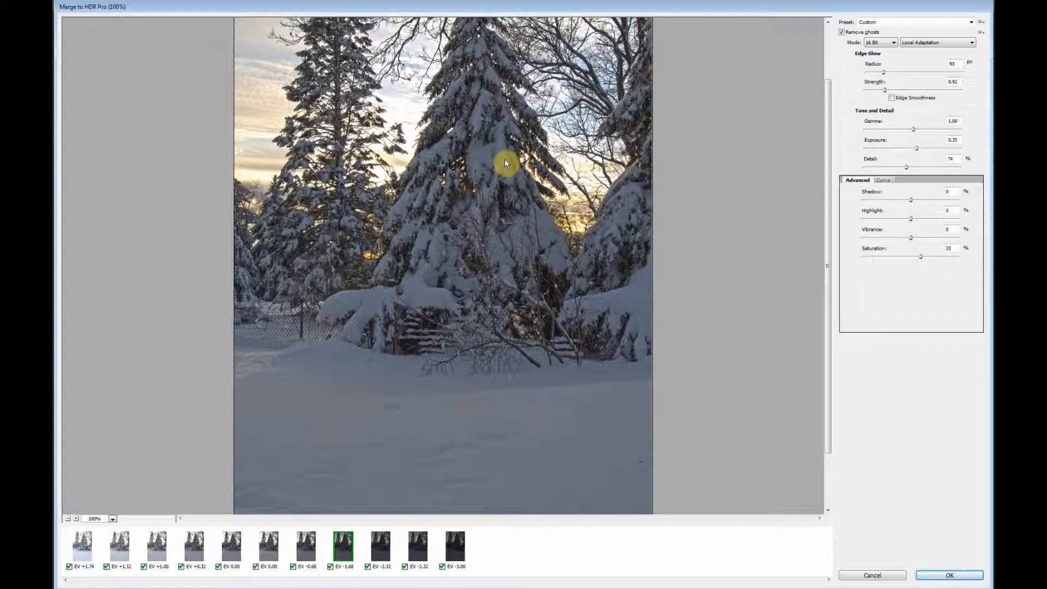
drag(540, 164, 532, 233)
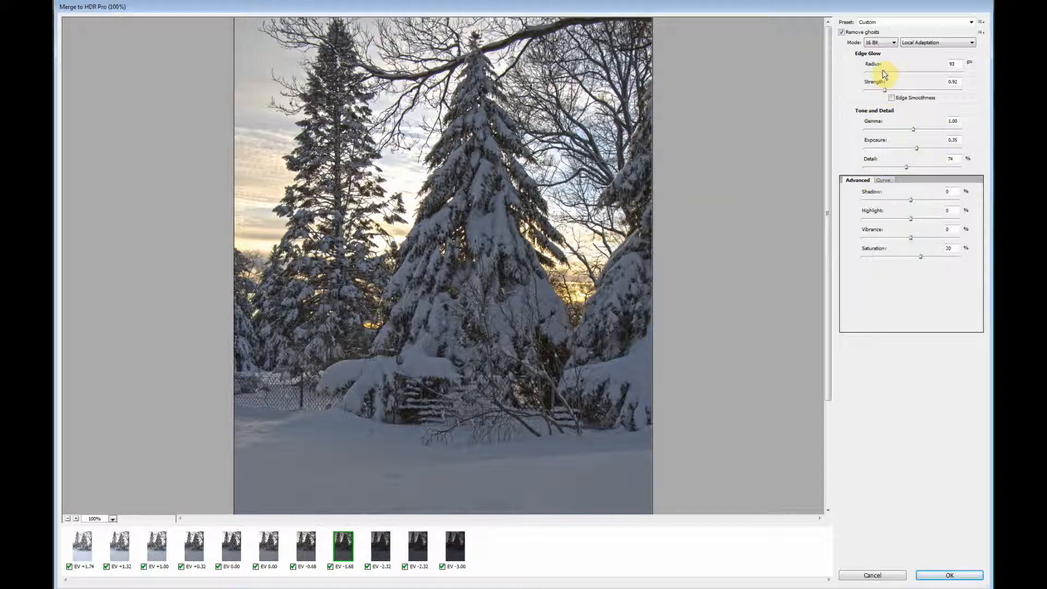
drag(887, 94, 884, 93)
drag(883, 91, 882, 73)
Step: Set the HDR merge's Shadow to 16% and Highlight to -52%
click(913, 201)
drag(917, 201, 918, 201)
click(921, 202)
drag(912, 223, 887, 222)
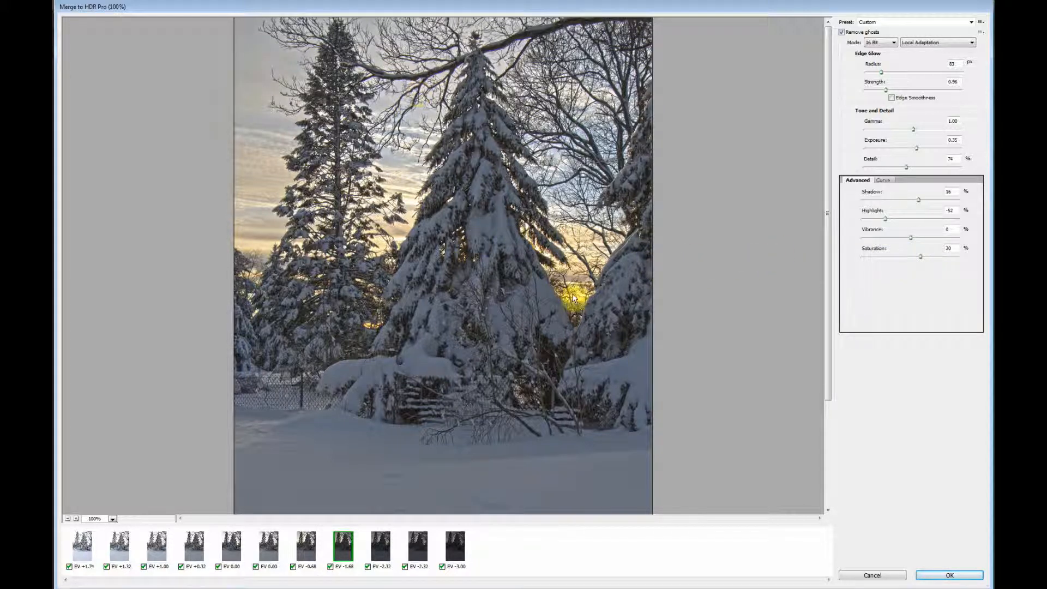
Step: Set Vibrance to -6% and Saturation to 71%, and complete the HDR merge into Photoshop
click(921, 258)
drag(921, 259, 936, 265)
drag(936, 261, 939, 262)
mouse_move(910, 238)
mouse_down()
mouse_move(939, 240)
mouse_move(910, 241)
mouse_up()
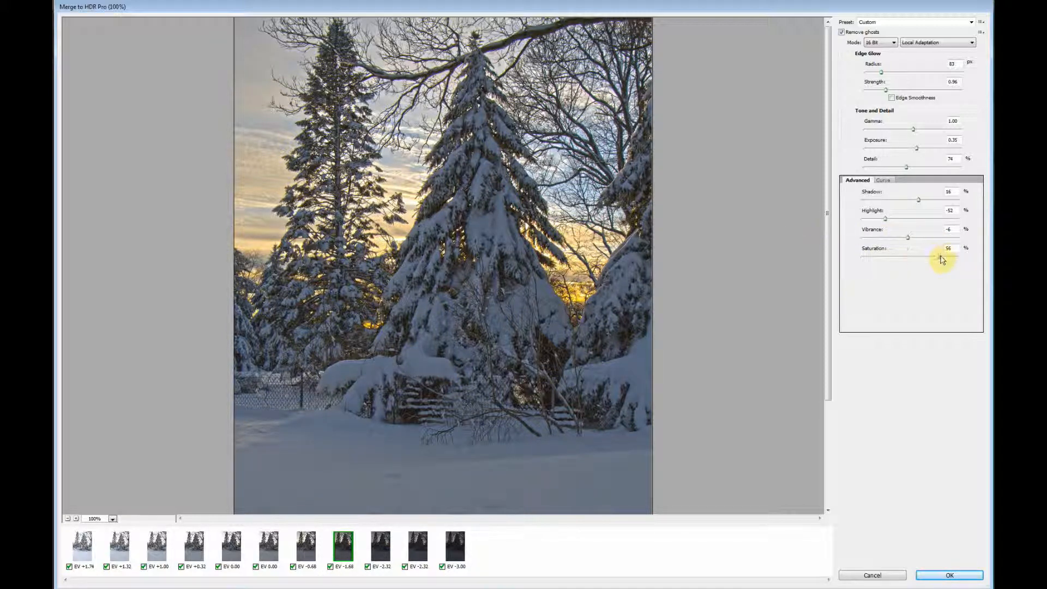
drag(938, 260, 940, 258)
click(959, 574)
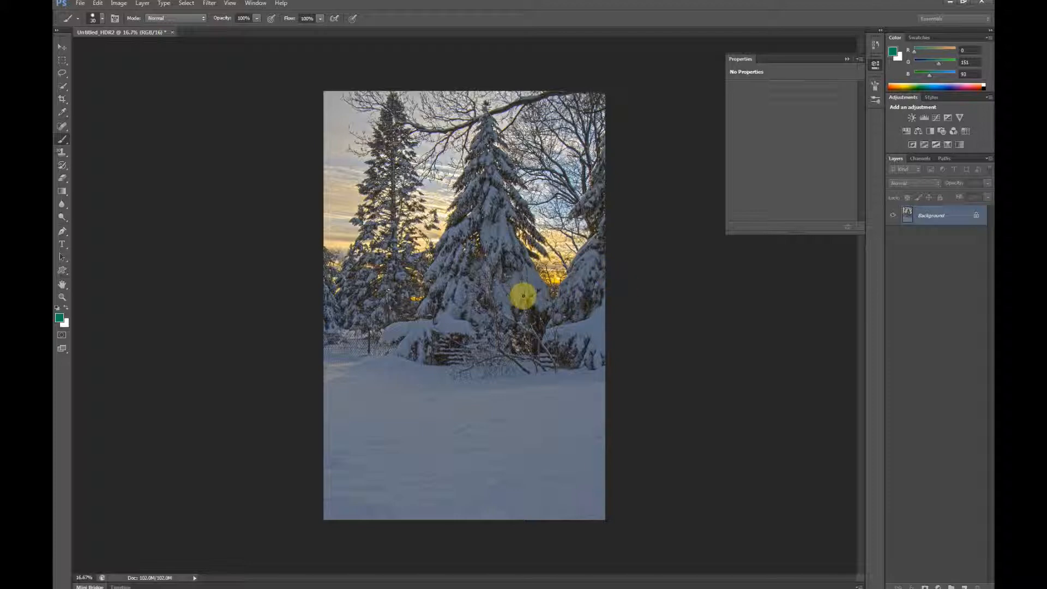
Step: Examine the trees, branches, sunset sky and snow of the merged HDR image at 100%, and view the whole scene at 25%
scroll(522, 296, up, 3)
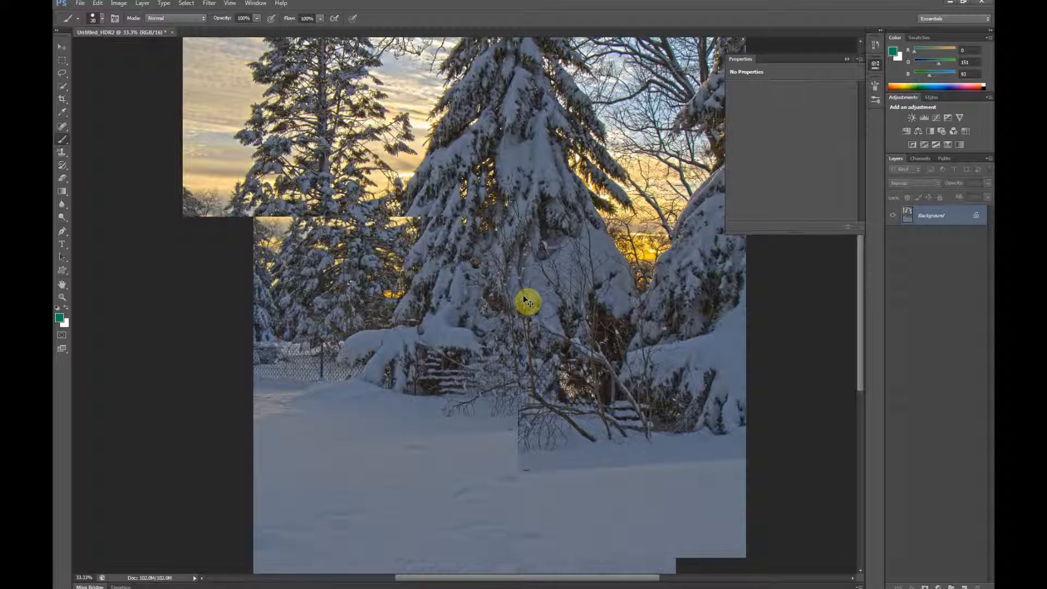
scroll(522, 299, up, 2)
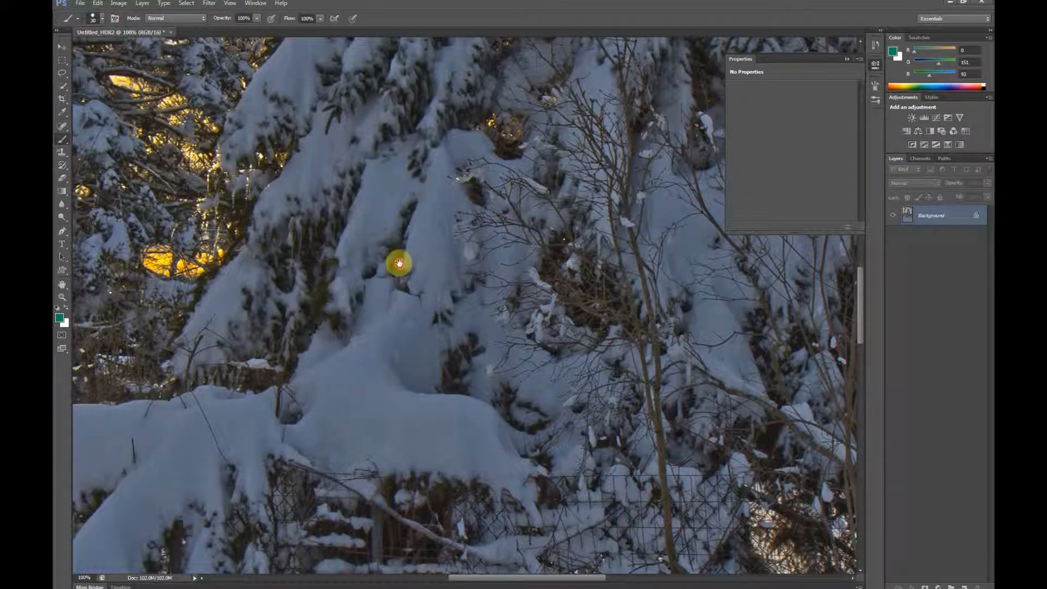
drag(398, 263, 473, 407)
drag(360, 318, 559, 423)
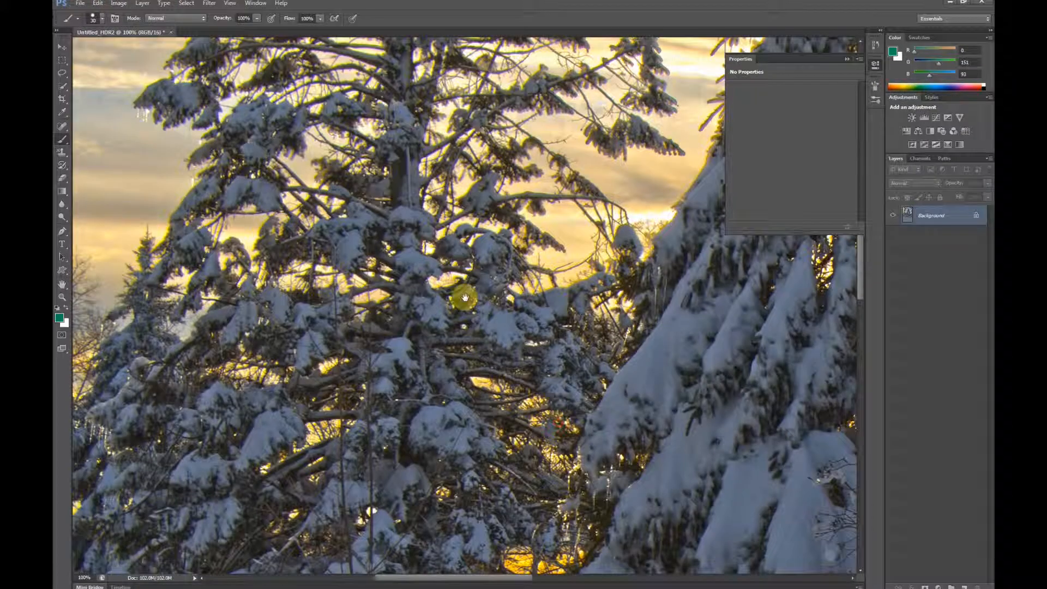
drag(448, 280, 459, 275)
drag(522, 445, 465, 327)
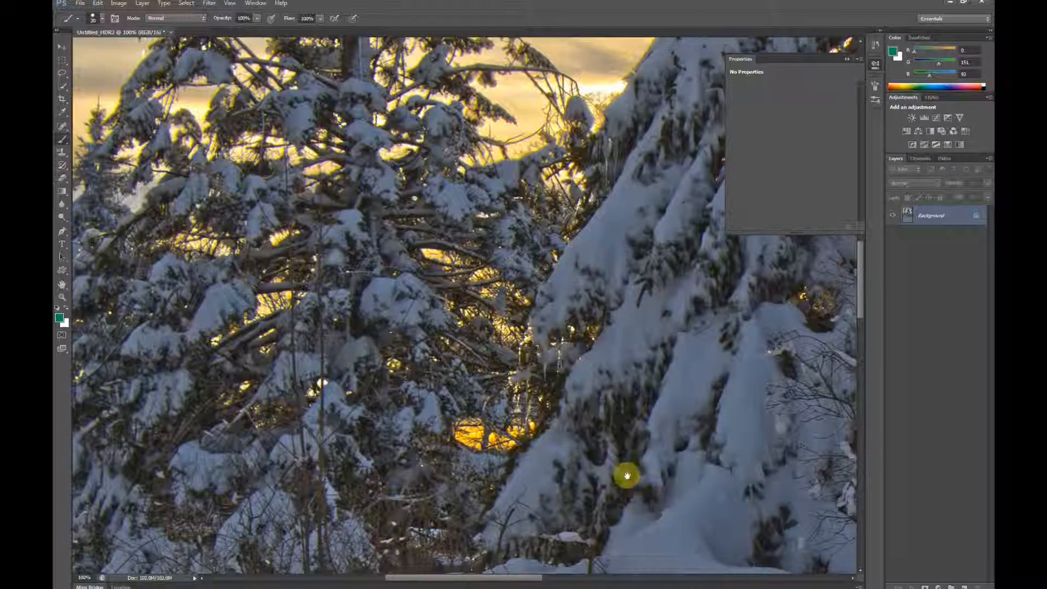
drag(626, 475, 488, 338)
drag(660, 456, 424, 393)
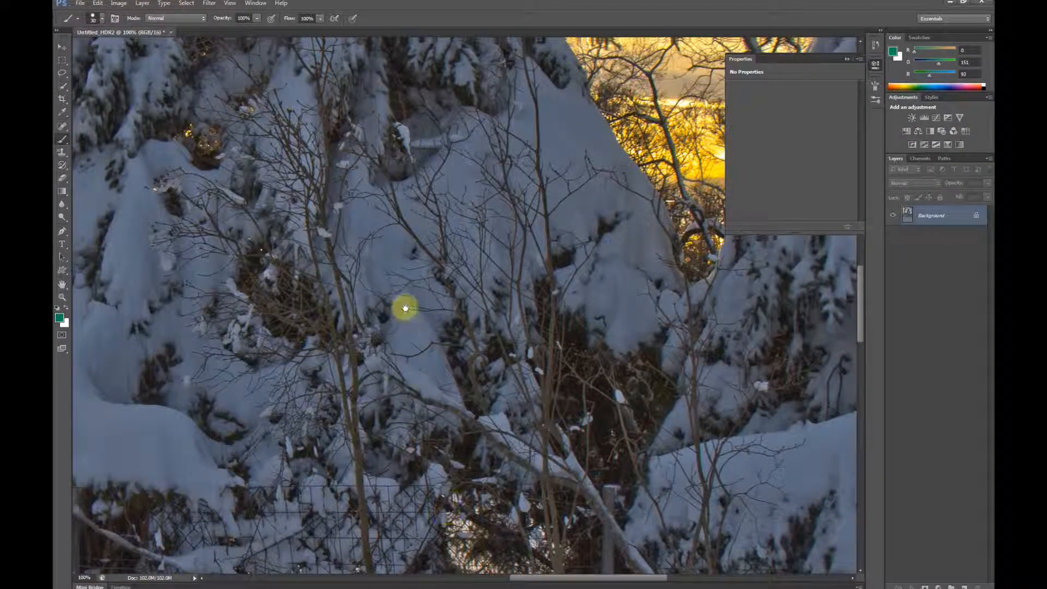
drag(404, 306, 470, 212)
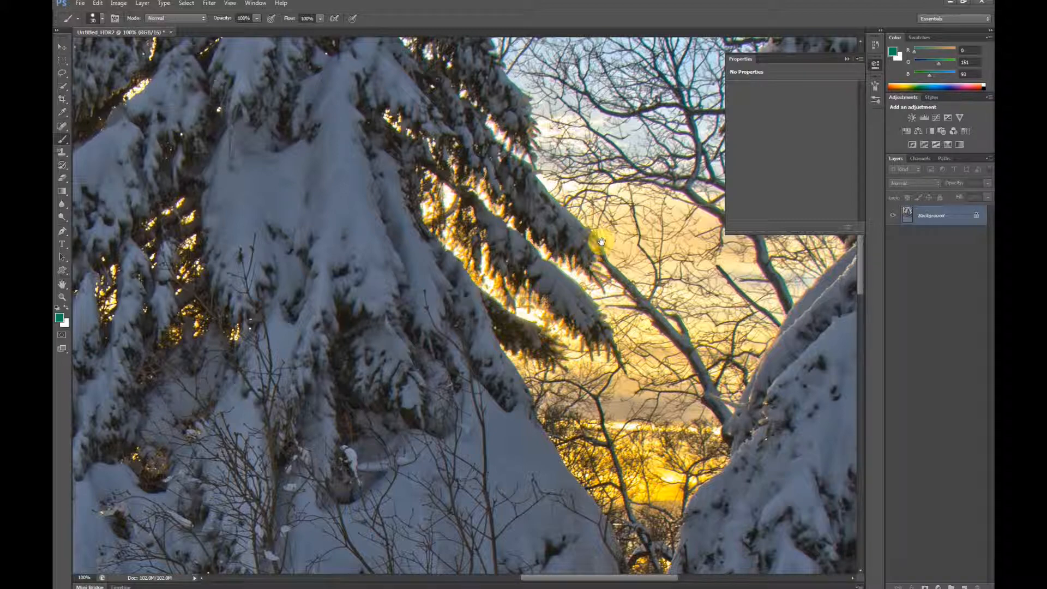
drag(608, 218, 498, 292)
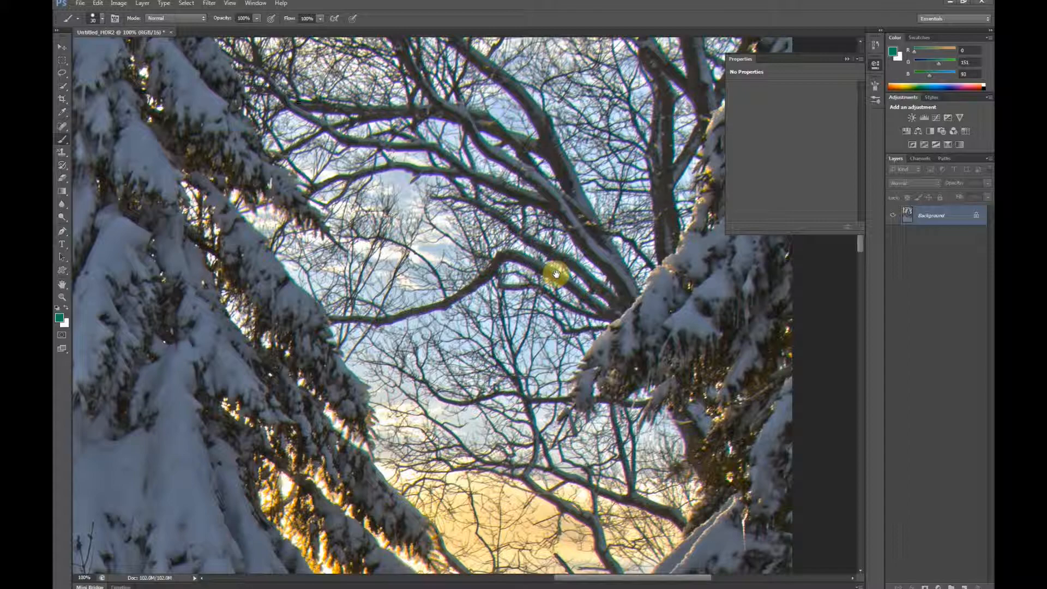
drag(478, 188, 579, 240)
scroll(463, 299, left, 10)
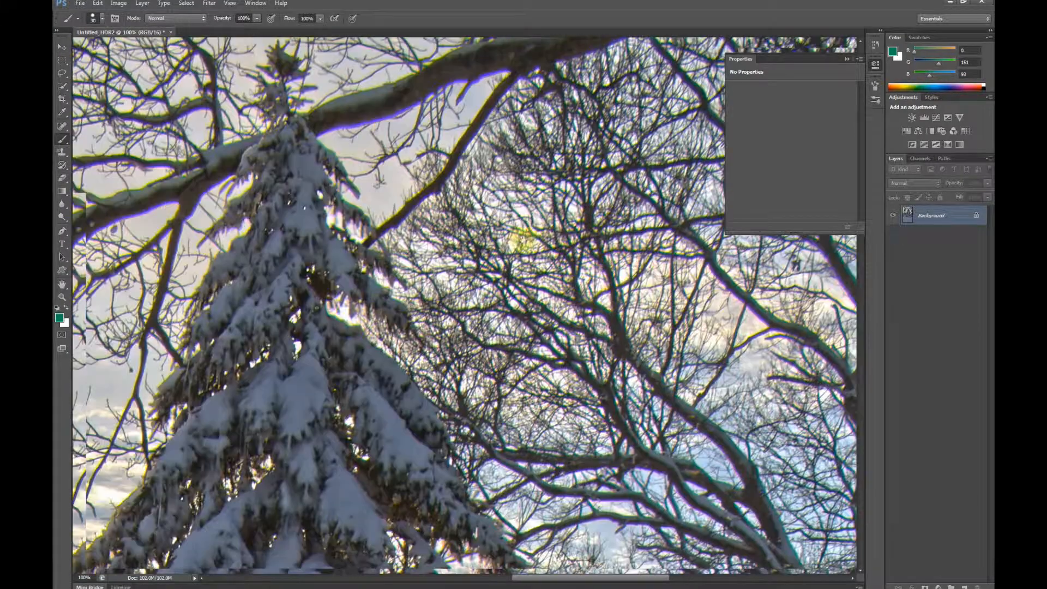
scroll(466, 298, right, 6)
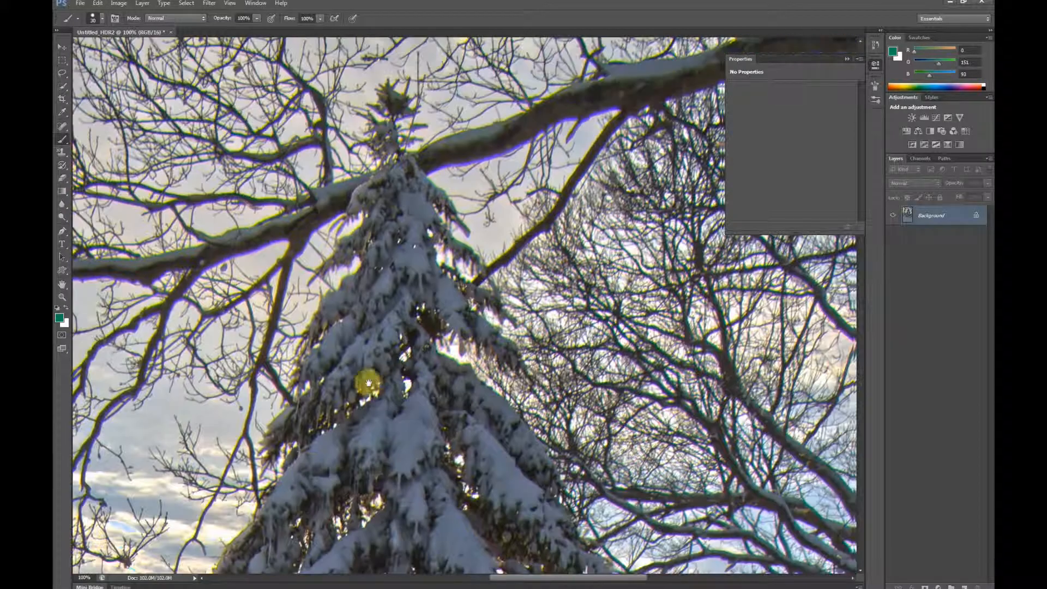
scroll(461, 221, down, 3)
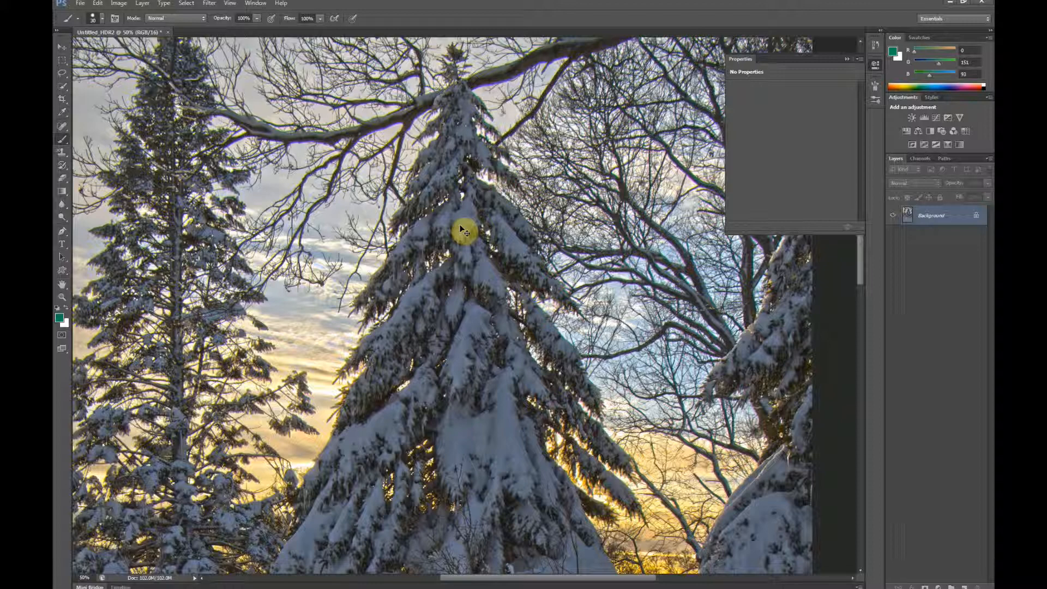
scroll(463, 229, down, 2)
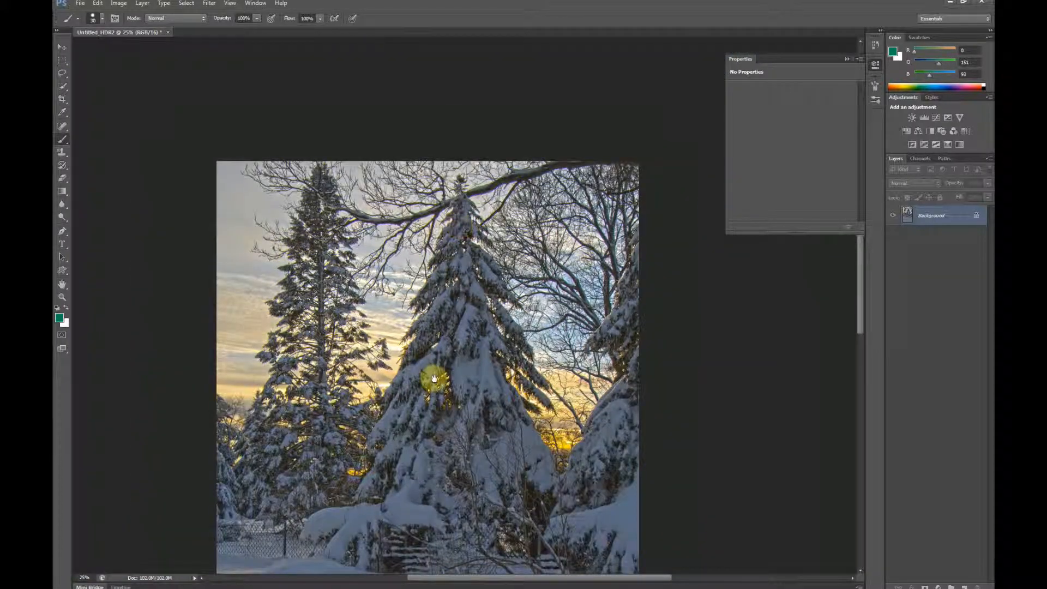
drag(433, 374, 427, 251)
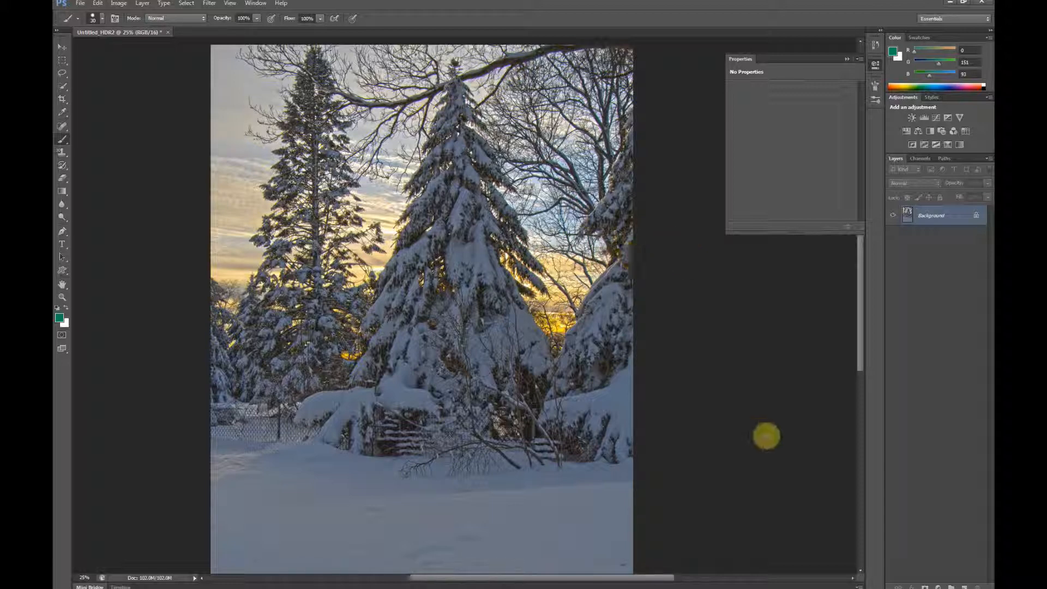
drag(489, 423, 493, 326)
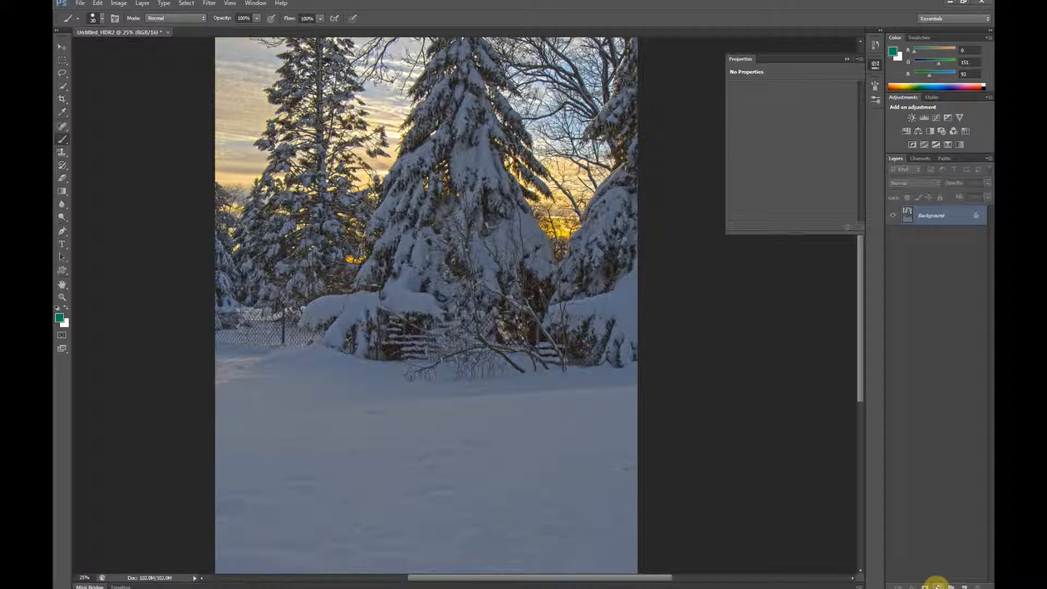
Step: Add a Curves adjustment layer, brighten the foreground snow by raising input 118 to output 144, and compare before and after
click(936, 586)
click(922, 428)
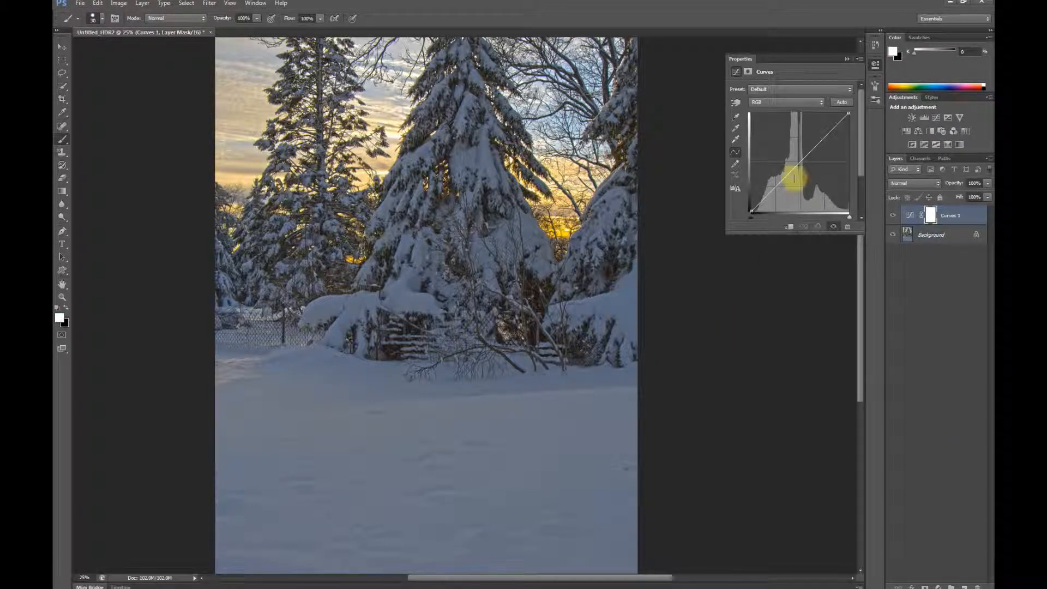
drag(737, 233, 729, 266)
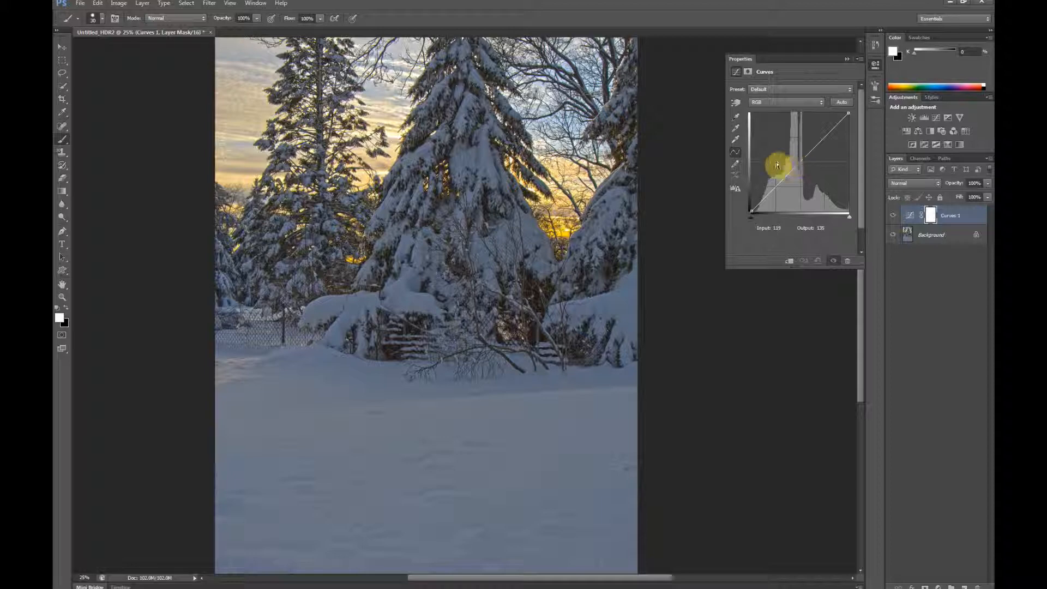
click(736, 105)
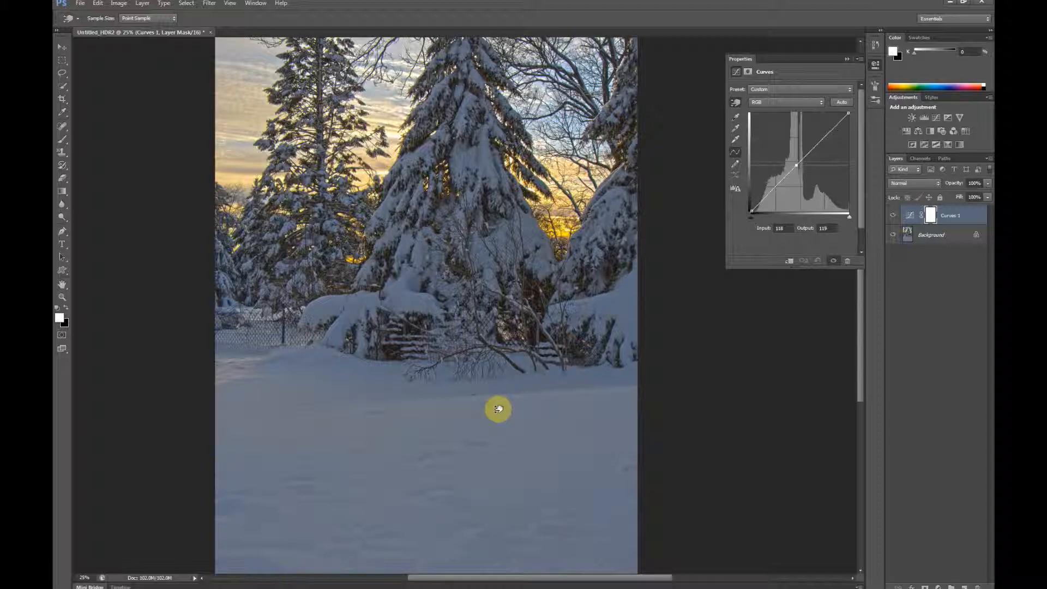
mouse_move(498, 409)
mouse_down()
mouse_move(508, 370)
mouse_move(496, 395)
mouse_up()
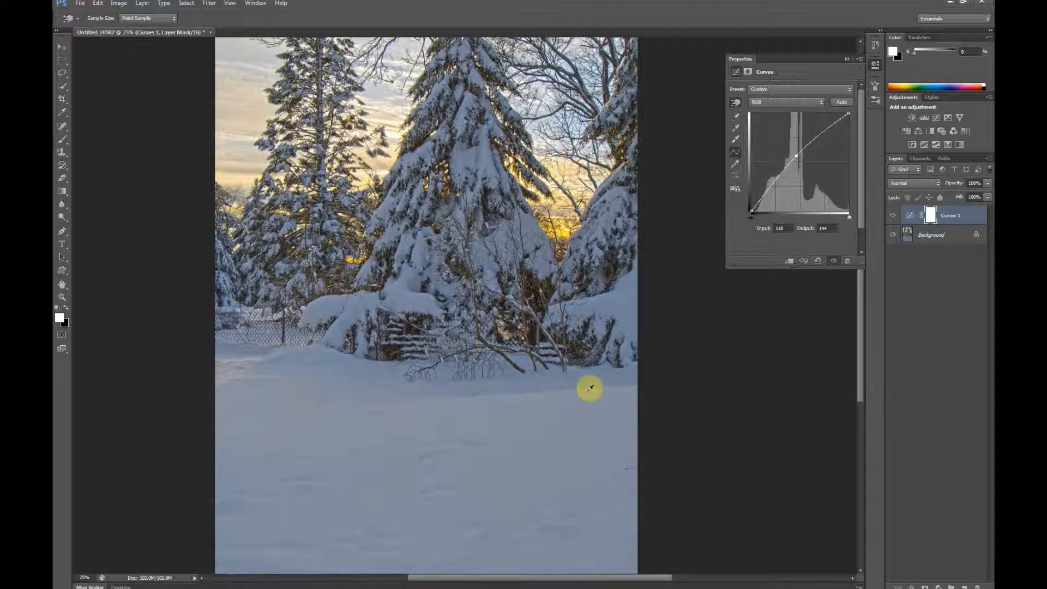
click(894, 216)
click(894, 216)
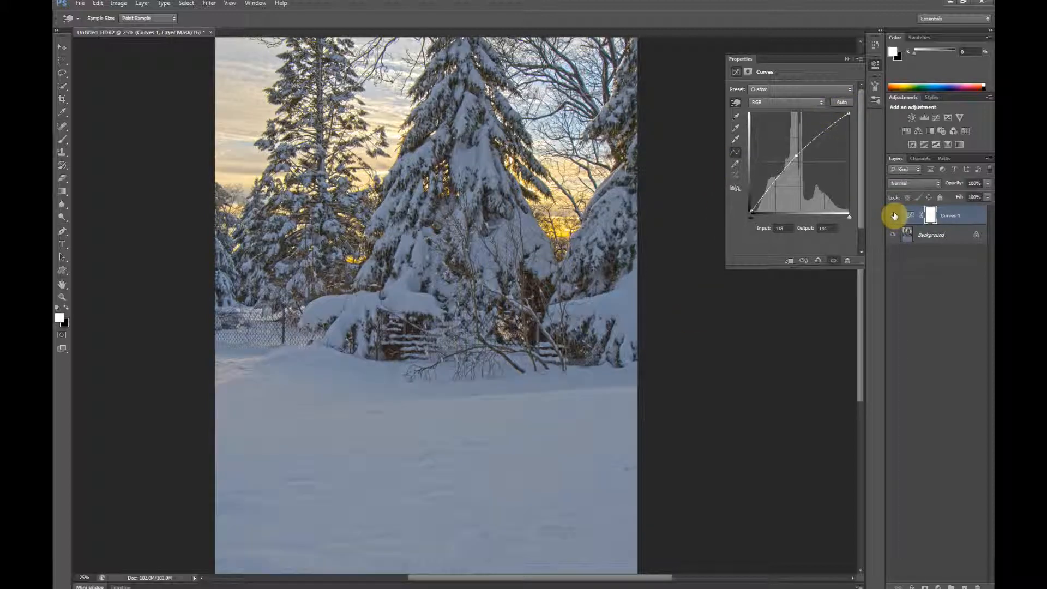
click(895, 216)
click(895, 216)
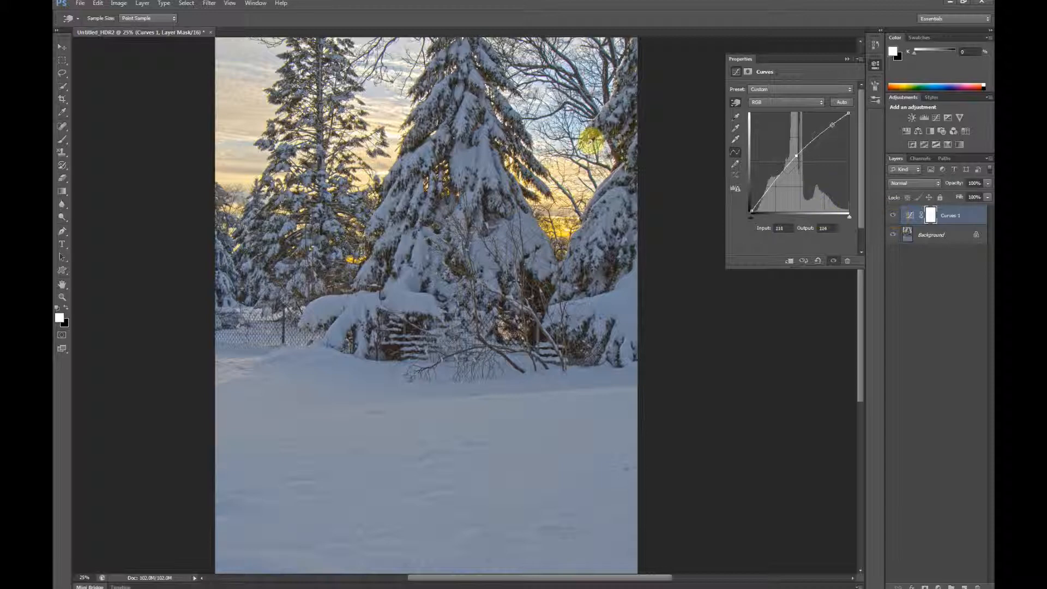
Step: Switch to the Brush tool and invert the Curves layer's mask to black
drag(436, 284, 434, 220)
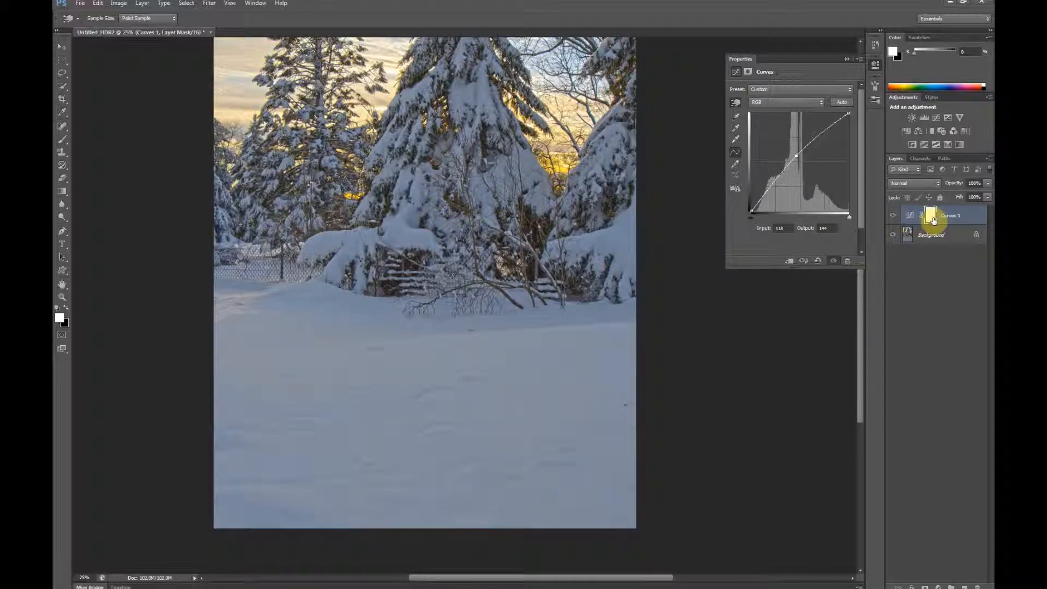
key(b)
click(931, 217)
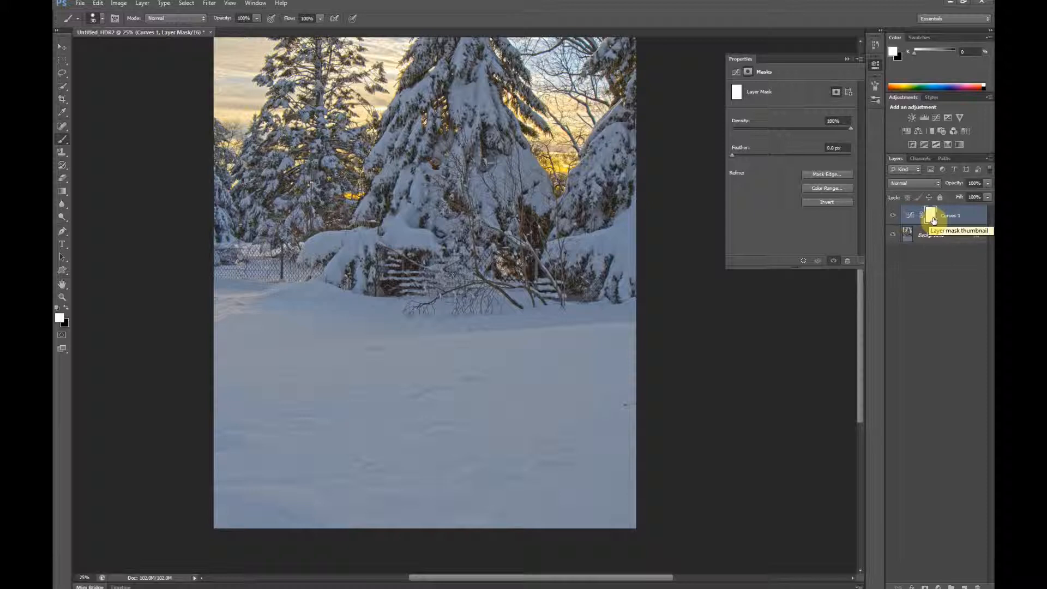
click(827, 203)
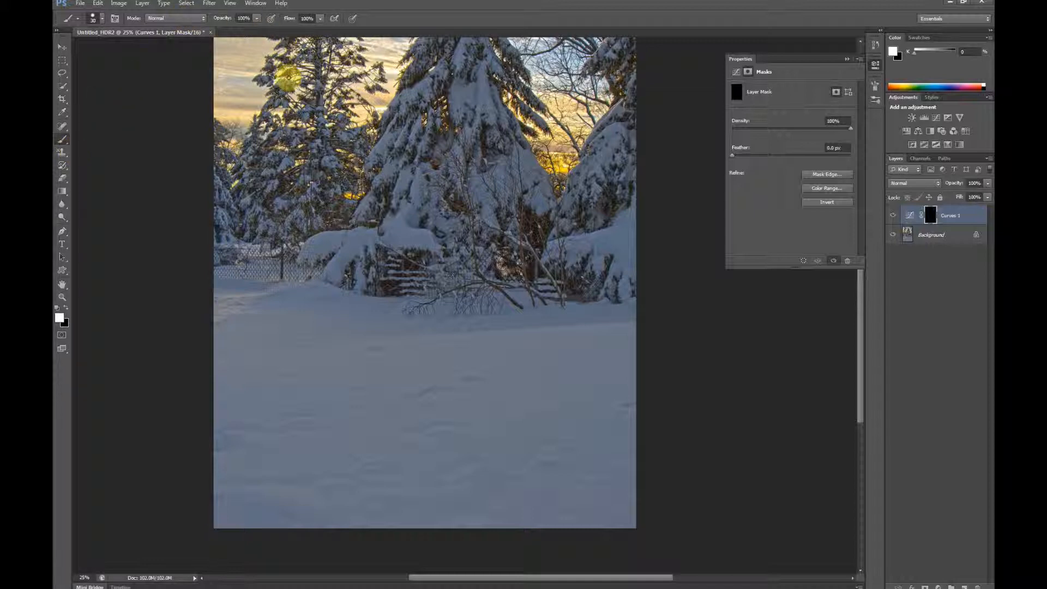
Step: Set up a soft white brush for the Curves mask with 250 px size, 0% hardness and 38% opacity
key(bracketright)
key(bracketright)
key(bracketright)
key(bracketright)
key(bracketright)
key(bracketright)
key(bracketright)
key(bracketright)
key(bracketright)
key(bracketright)
key(bracketright)
key(bracketright)
key(bracketright)
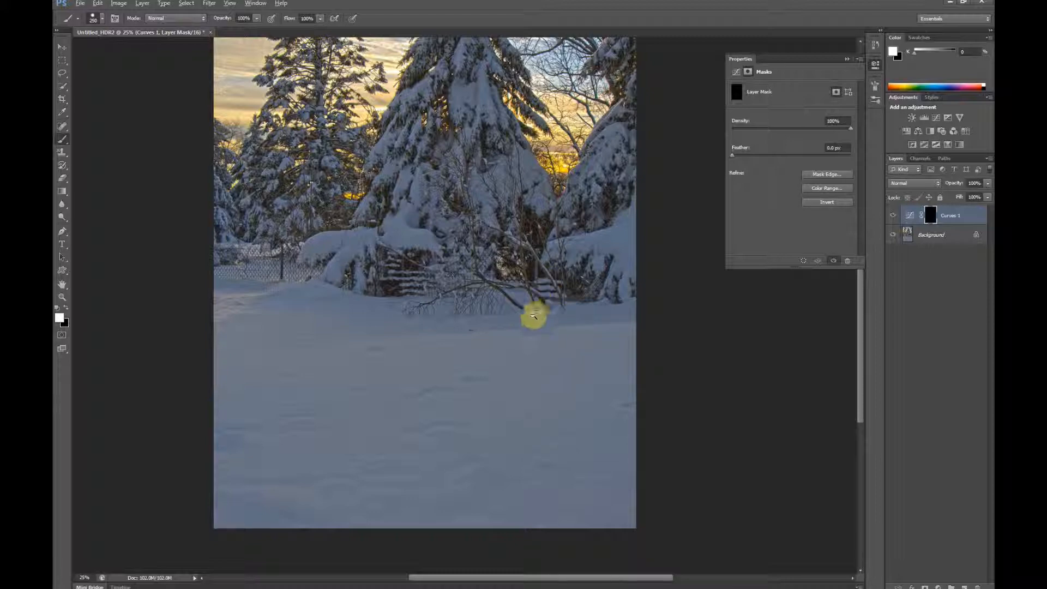
key(ctrl+minus)
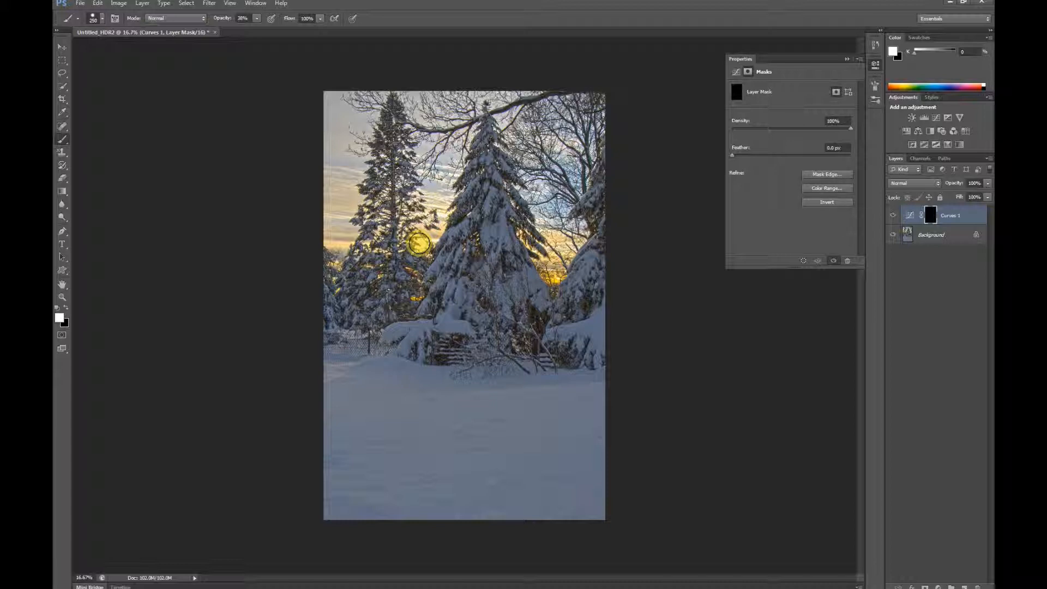
right_click(524, 200)
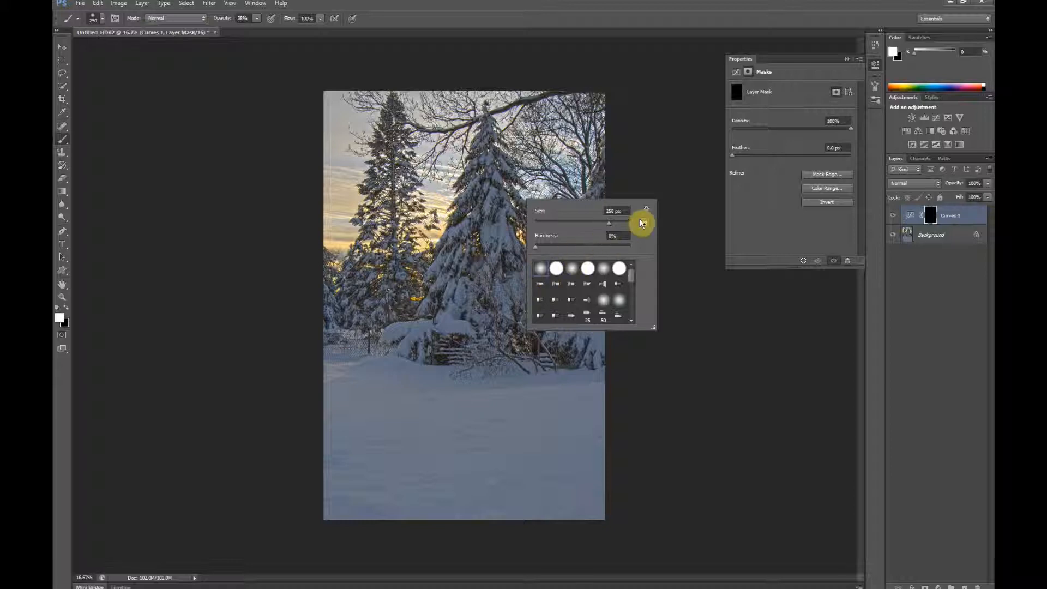
click(649, 103)
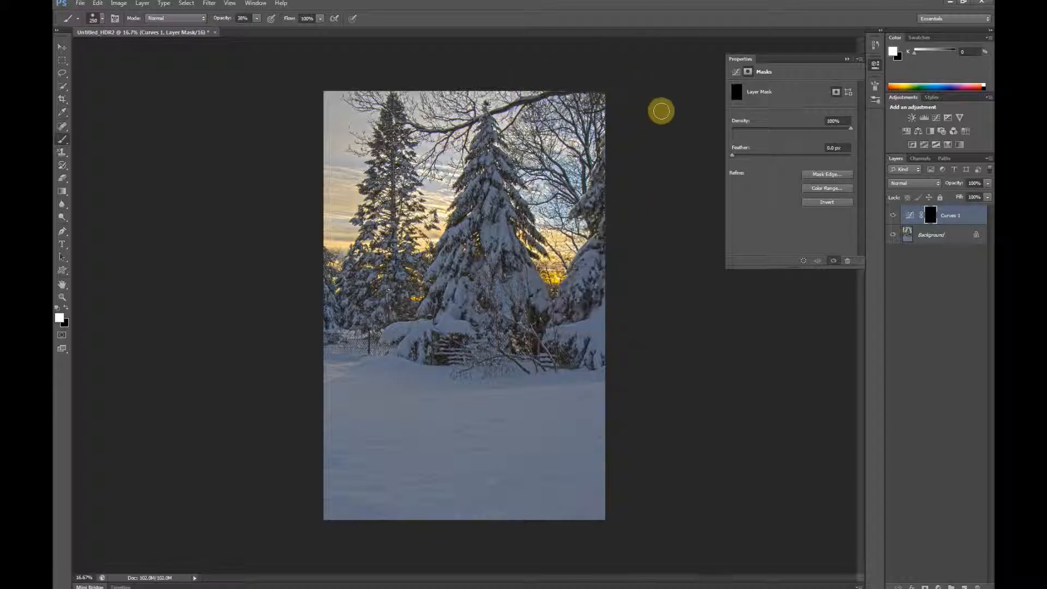
Step: Paint white on the Curves mask across the whole foreground snow with large brushes, using 1300 px and 700 px sizes
key(bracketright)
key(bracketright)
key(bracketright)
key(bracketright)
key(bracketright)
key(bracketright)
key(bracketright)
key(bracketright)
key(bracketright)
key(bracketright)
key(bracketright)
key(bracketright)
key(bracketright)
key(bracketright)
key(bracketright)
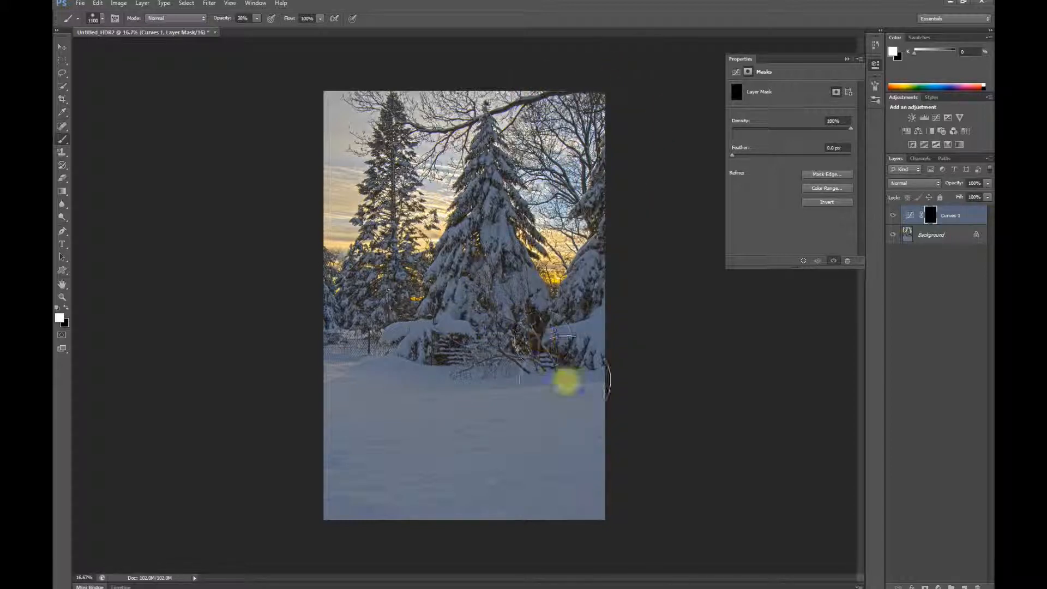
key(bracketleft)
key(bracketleft)
key(bracketleft)
key(bracketleft)
click(600, 423)
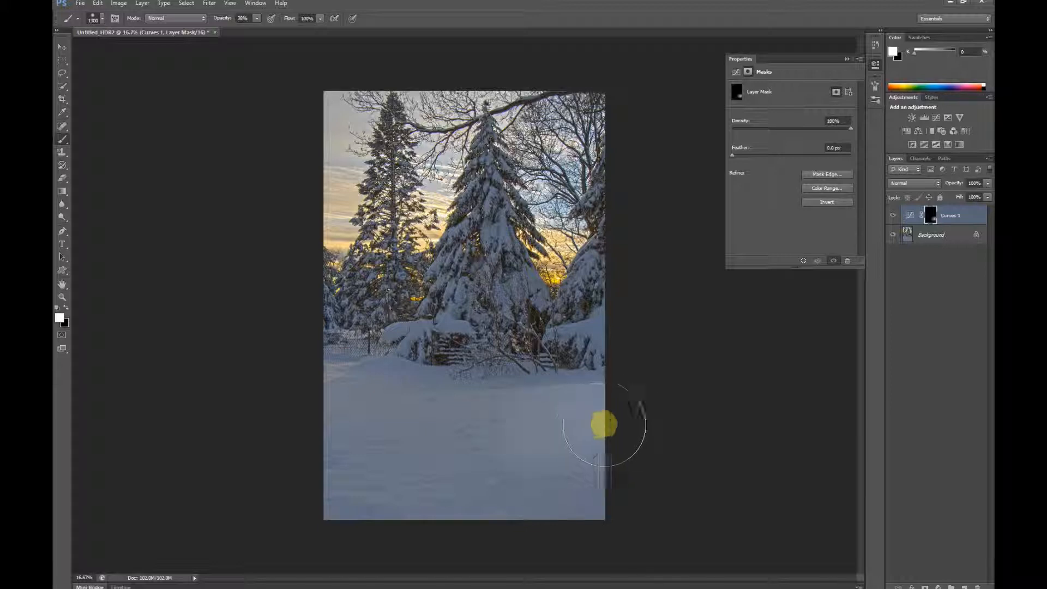
mouse_move(522, 432)
mouse_down()
mouse_move(555, 529)
mouse_move(475, 531)
mouse_move(412, 494)
mouse_move(472, 517)
mouse_move(367, 440)
mouse_move(354, 404)
mouse_move(399, 409)
mouse_move(470, 489)
mouse_move(520, 481)
mouse_up()
key(bracketleft)
key(bracketleft)
key(bracketleft)
key(bracketleft)
key(bracketleft)
key(bracketleft)
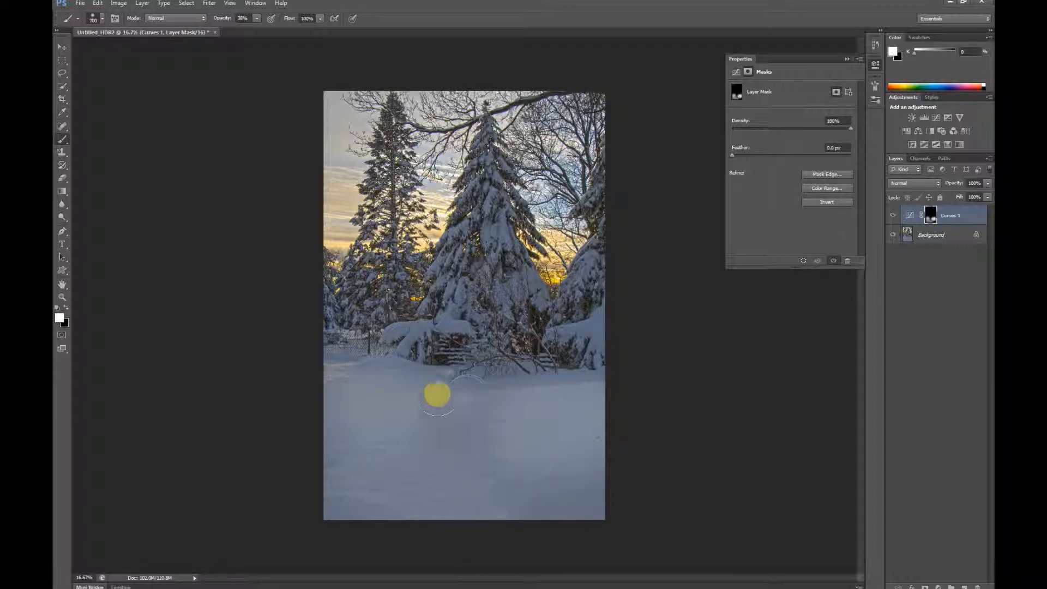
mouse_move(437, 395)
mouse_down()
mouse_move(504, 401)
mouse_move(482, 412)
mouse_move(517, 440)
mouse_move(445, 467)
mouse_move(459, 521)
mouse_move(491, 525)
mouse_move(406, 449)
mouse_move(436, 464)
mouse_move(527, 563)
mouse_move(597, 443)
mouse_move(490, 426)
mouse_move(456, 440)
mouse_move(550, 503)
mouse_move(629, 508)
mouse_move(587, 449)
mouse_move(542, 489)
mouse_move(631, 552)
mouse_move(524, 519)
mouse_move(394, 543)
mouse_move(351, 509)
mouse_move(317, 518)
mouse_move(435, 587)
mouse_move(502, 303)
mouse_move(525, 279)
mouse_move(443, 332)
mouse_move(476, 333)
mouse_move(474, 319)
mouse_move(458, 327)
mouse_move(439, 310)
mouse_up()
Step: Brighten the snowy branches on the left side of the large central spruce by painting the mask with a 175 px brush
key(bracketleft)
key(bracketleft)
key(bracketleft)
key(bracketleft)
key(bracketleft)
key(bracketleft)
key(bracketleft)
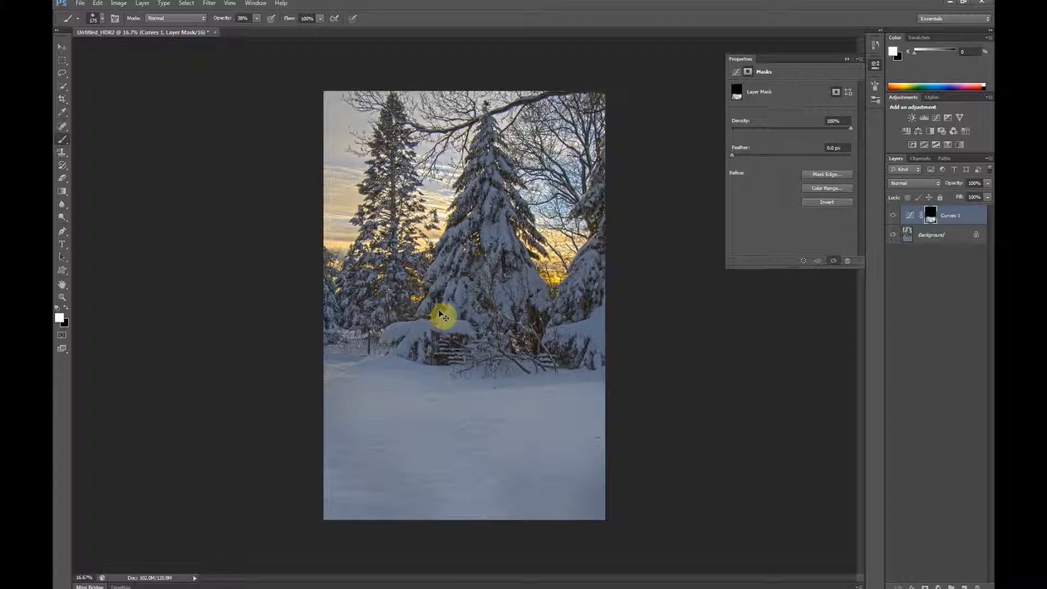
scroll(441, 315, up, 3)
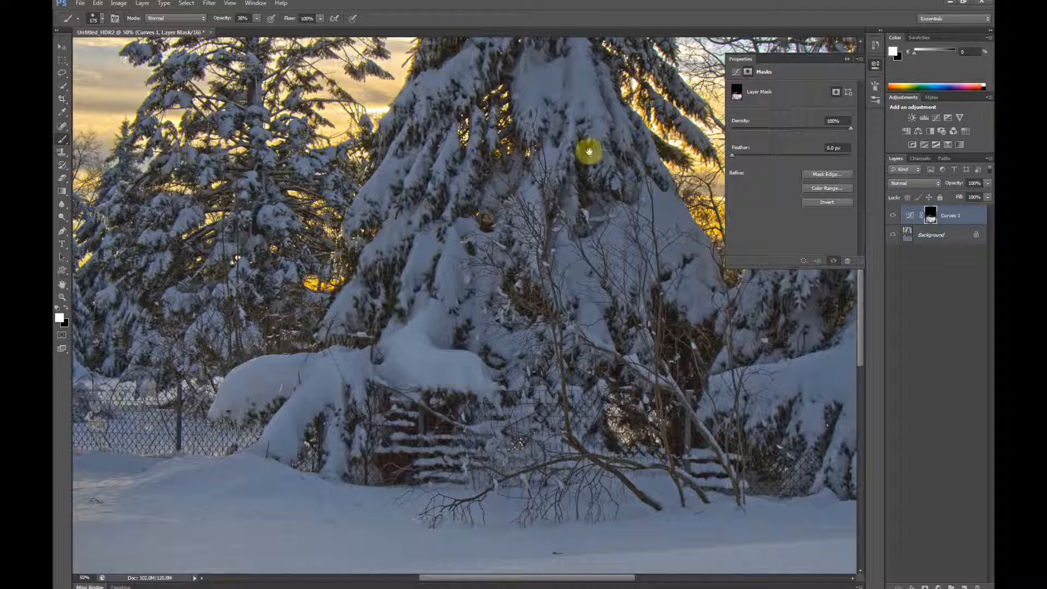
key(space)
drag(459, 255, 469, 306)
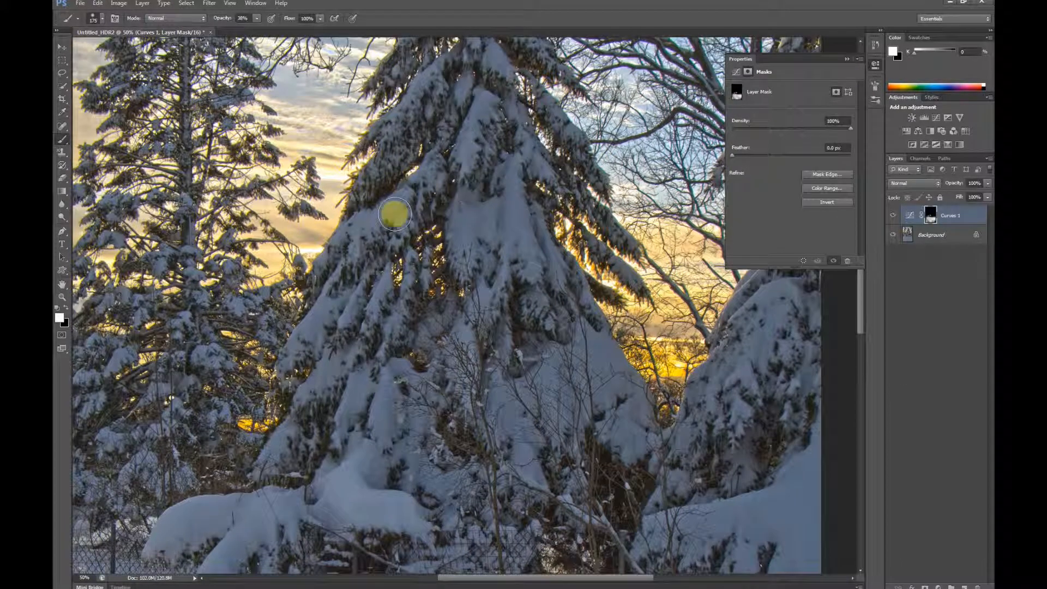
mouse_move(400, 198)
mouse_down()
mouse_move(309, 269)
mouse_move(375, 211)
mouse_move(336, 242)
mouse_move(327, 268)
mouse_move(348, 234)
mouse_move(322, 290)
mouse_move(377, 219)
mouse_move(283, 376)
mouse_move(320, 322)
mouse_move(274, 362)
mouse_move(279, 389)
mouse_move(373, 289)
mouse_move(354, 293)
mouse_move(321, 354)
mouse_move(383, 279)
mouse_move(282, 447)
mouse_up()
Step: Paint the mask over the central spruce's middle and lower right snow and the snow-covered bushes beside it
mouse_move(483, 225)
mouse_down()
mouse_move(419, 251)
mouse_move(434, 215)
mouse_move(463, 304)
mouse_move(451, 211)
mouse_move(461, 206)
mouse_up()
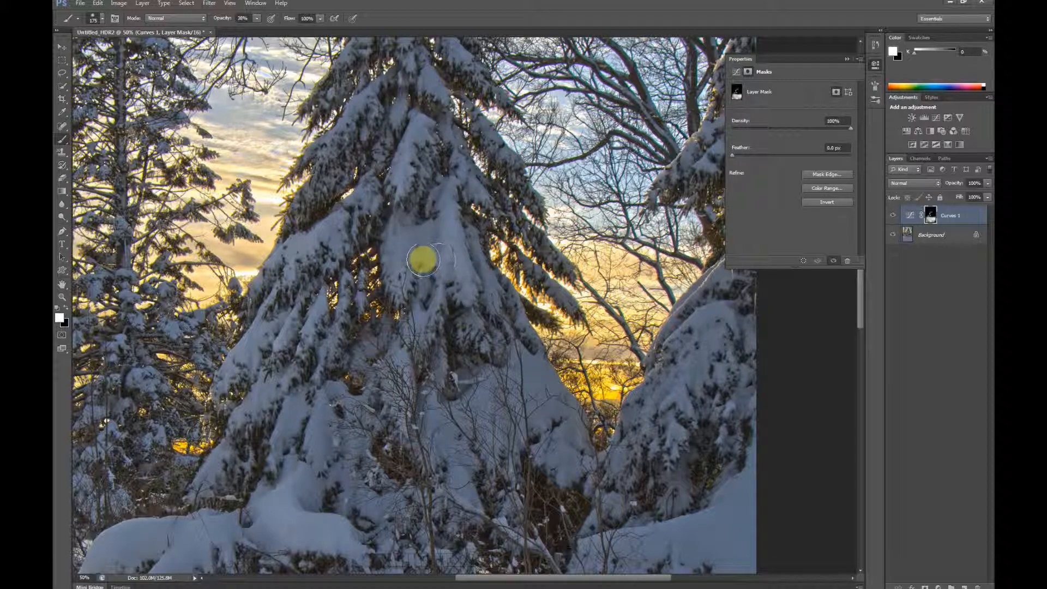
drag(429, 371, 389, 268)
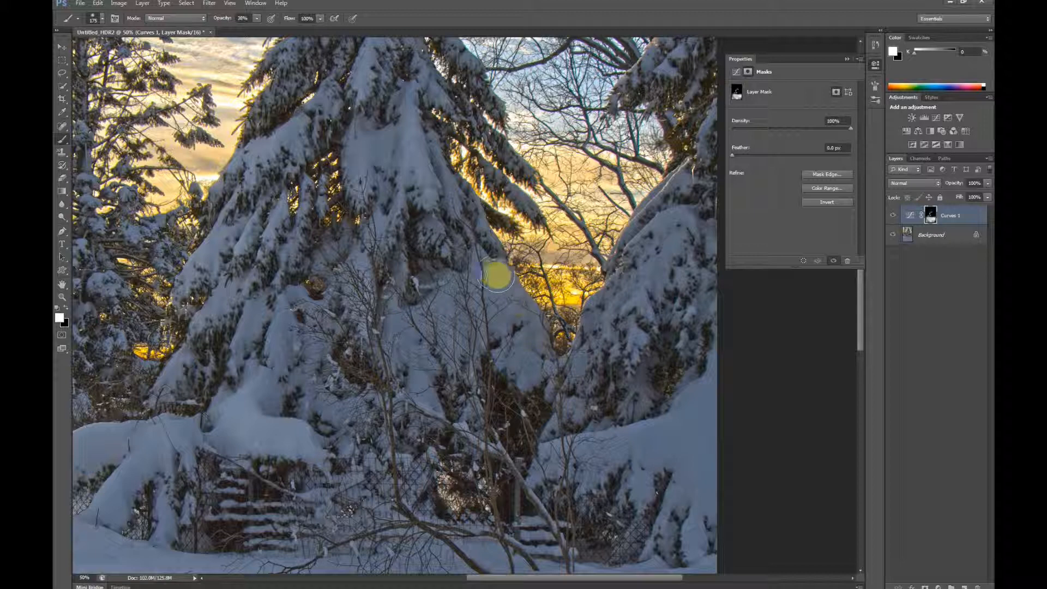
mouse_move(497, 312)
mouse_down()
mouse_move(442, 295)
mouse_move(454, 375)
mouse_move(419, 331)
mouse_move(403, 331)
mouse_move(437, 425)
mouse_move(399, 314)
mouse_move(428, 440)
mouse_move(450, 455)
mouse_move(540, 330)
mouse_move(701, 421)
mouse_move(680, 441)
mouse_move(711, 416)
mouse_move(584, 446)
mouse_move(630, 443)
mouse_move(582, 461)
mouse_move(735, 404)
mouse_move(710, 400)
mouse_move(702, 478)
mouse_move(664, 533)
mouse_move(707, 427)
mouse_move(698, 415)
mouse_move(602, 429)
mouse_move(650, 432)
mouse_move(557, 473)
mouse_up()
drag(614, 293, 543, 168)
drag(610, 461, 616, 452)
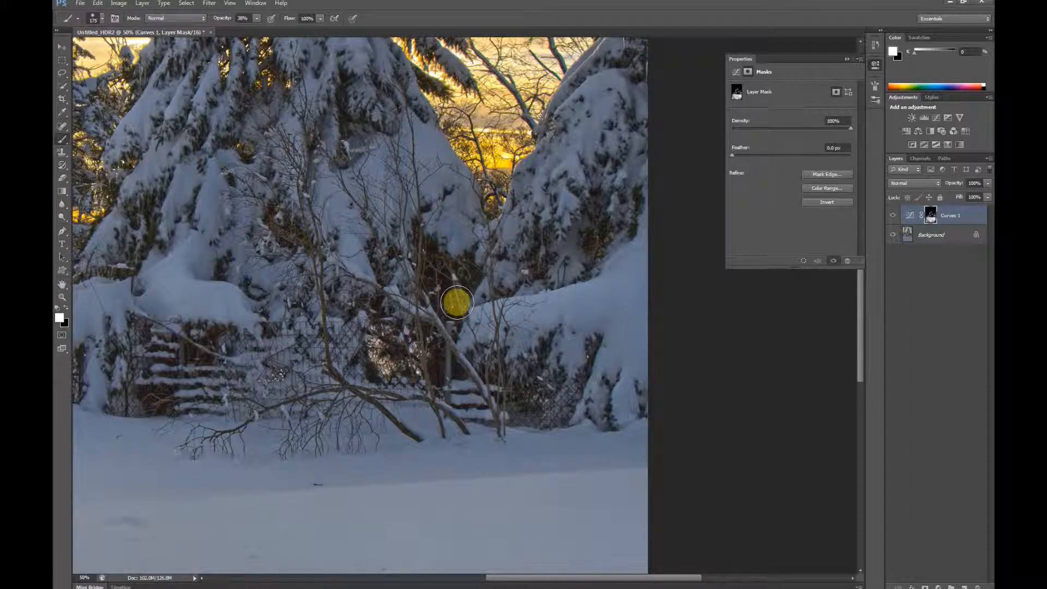
Step: Compare the whole image with and without the masked Curves layer by toggling its visibility
key(ctrl+minus)
key(ctrl+minus)
key(ctrl+minus)
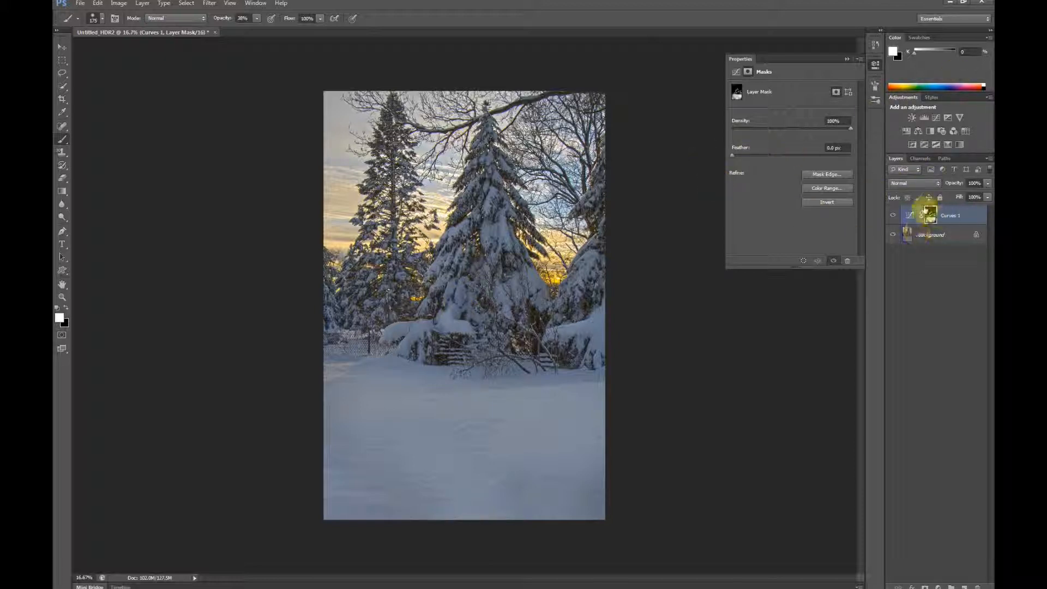
click(894, 218)
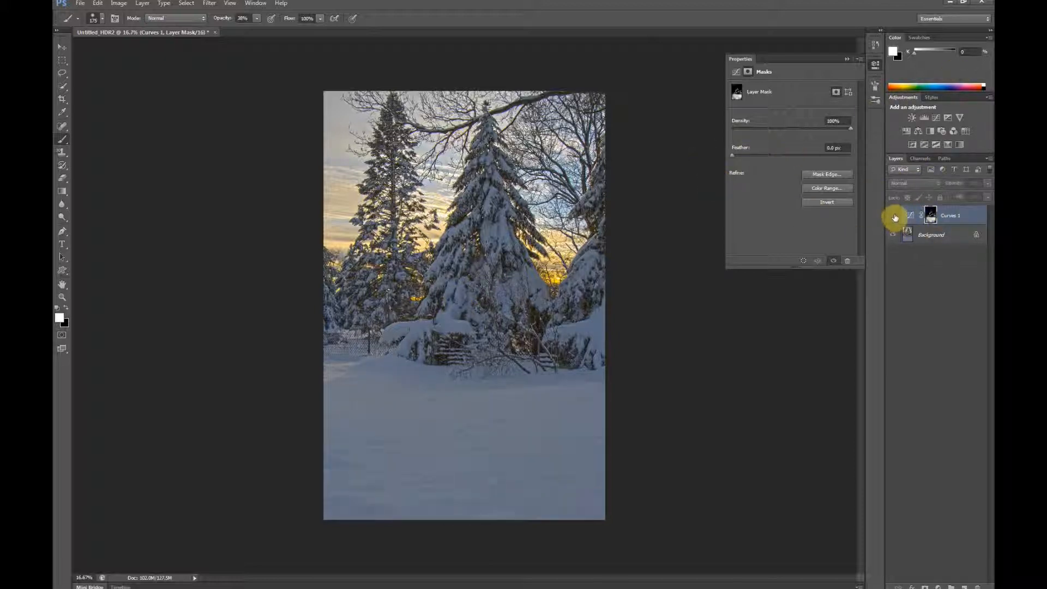
click(893, 218)
click(892, 220)
click(894, 218)
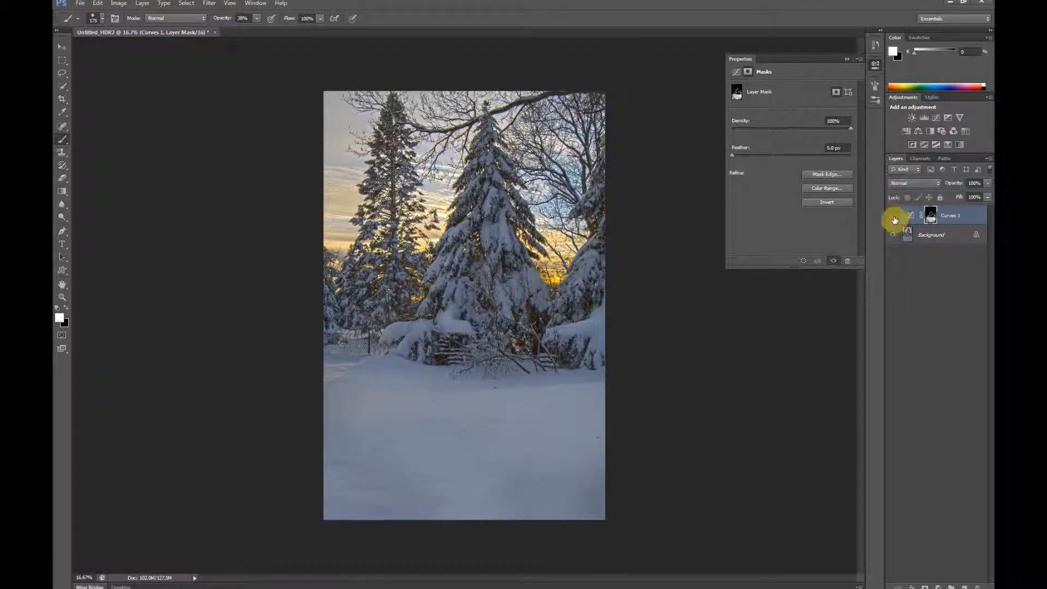
click(894, 218)
click(894, 218)
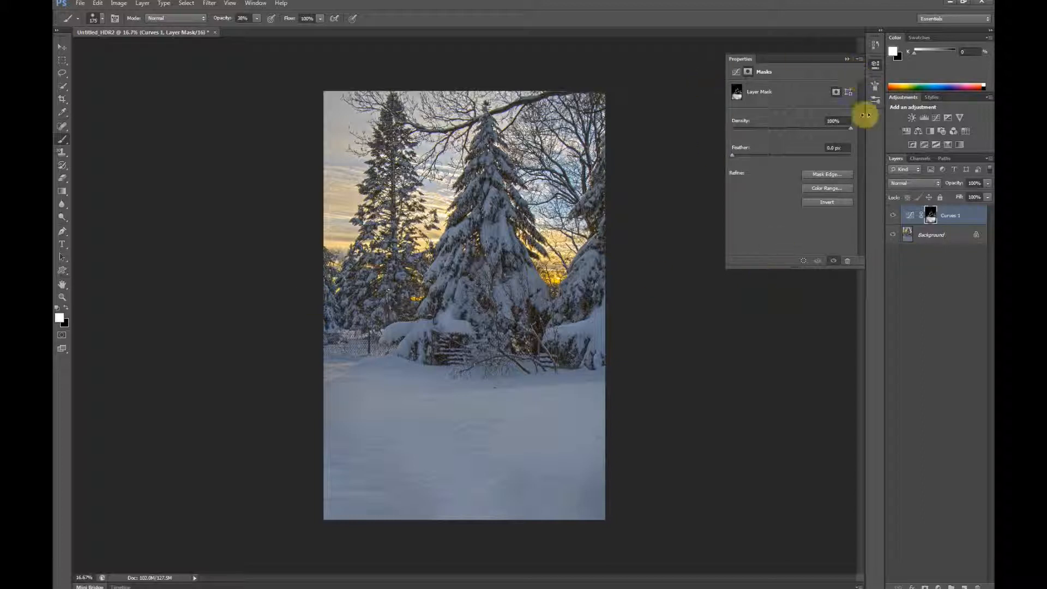
Step: Rename the Curves 1 layer as Higlights
click(958, 218)
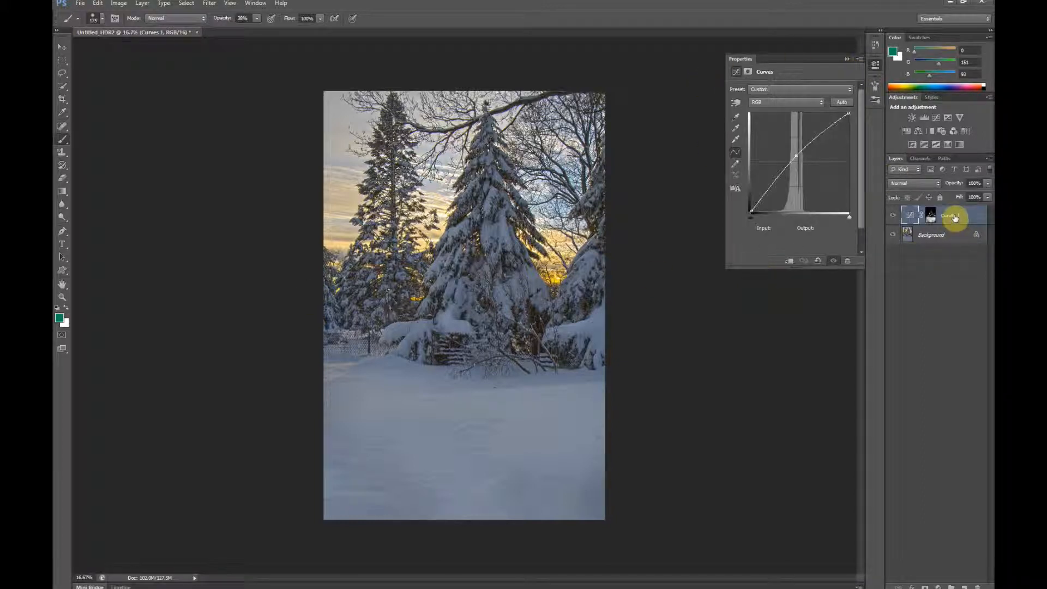
double_click(953, 217)
key(Return)
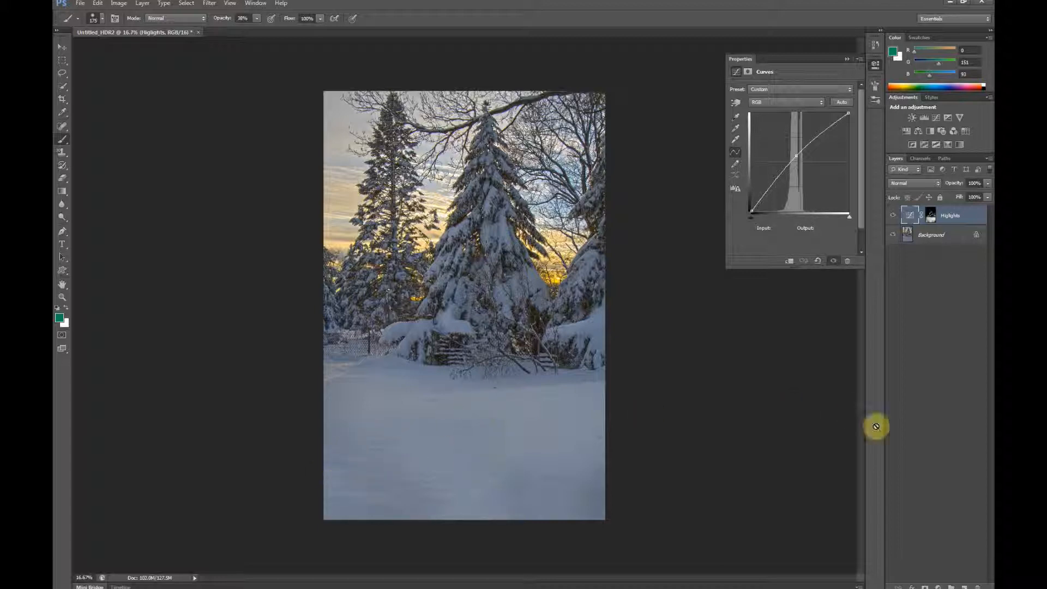
Step: Add a second Curves adjustment layer and darken the foreground snow by lowering input 127 to output 87
click(938, 586)
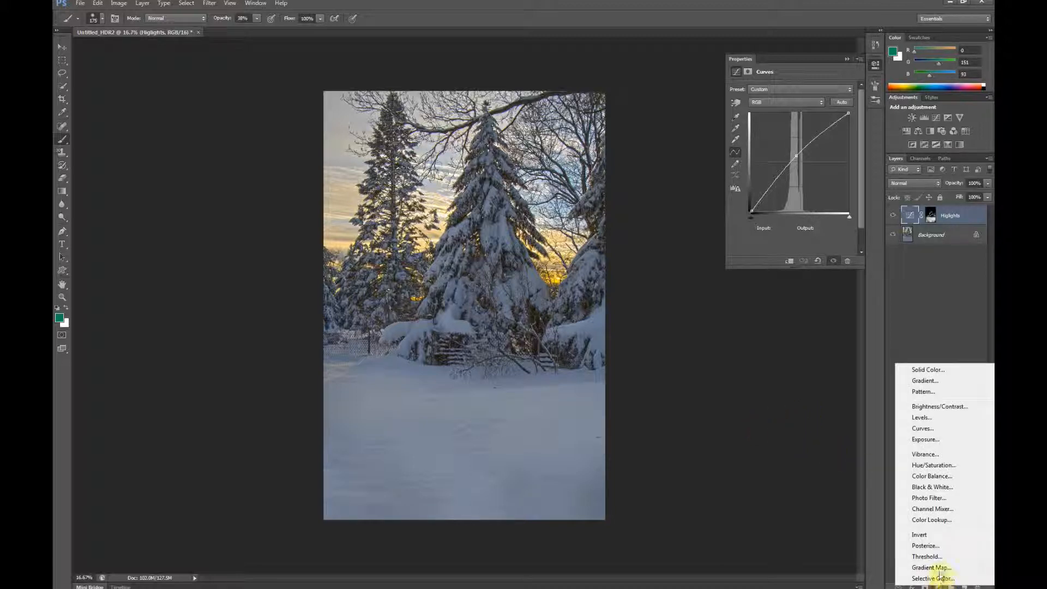
click(922, 429)
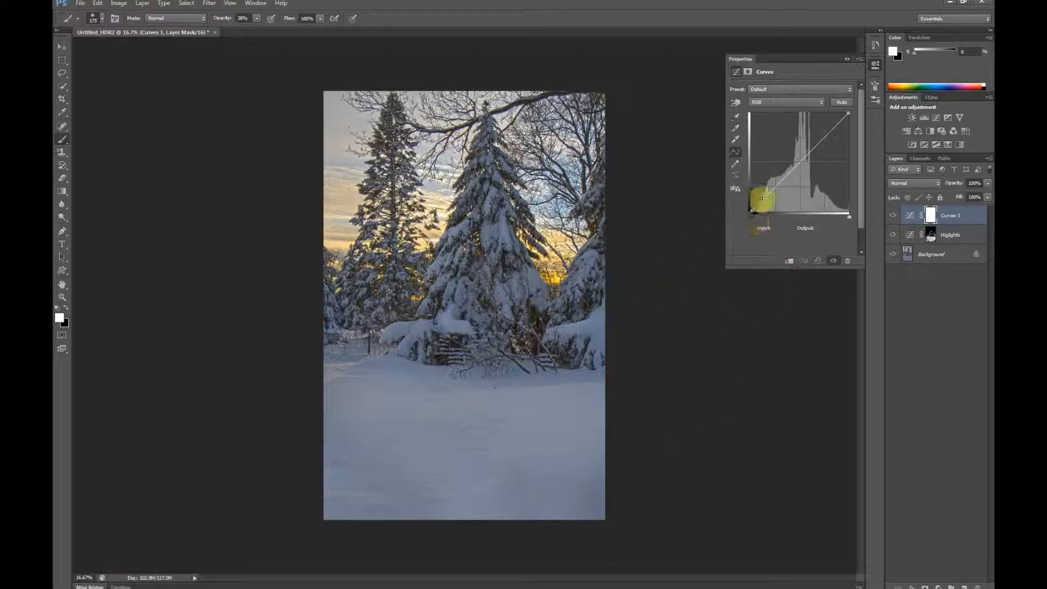
click(737, 103)
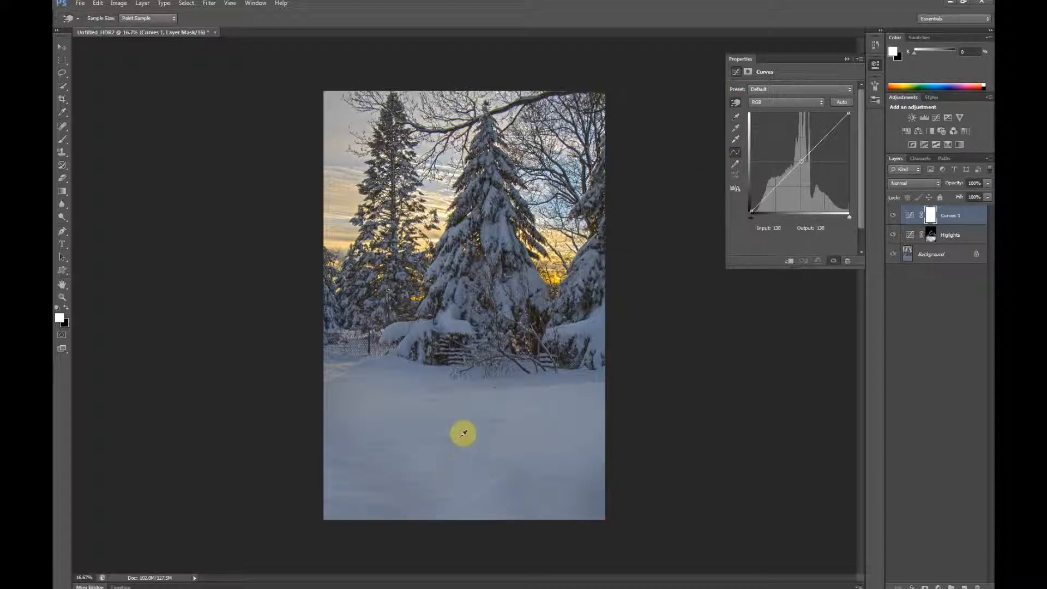
drag(465, 431, 467, 452)
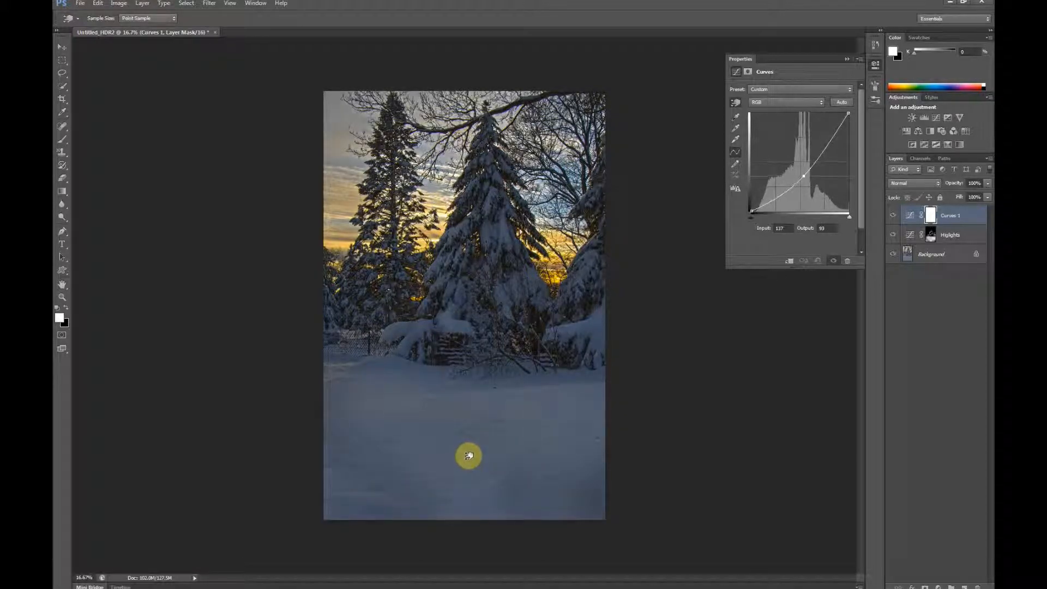
drag(468, 456, 469, 462)
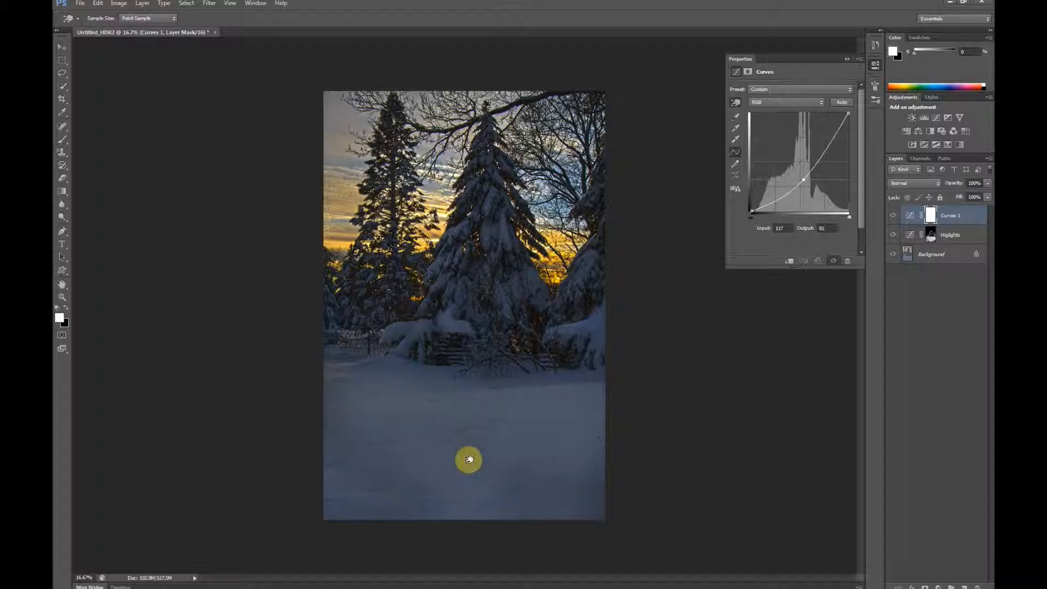
drag(469, 460, 477, 448)
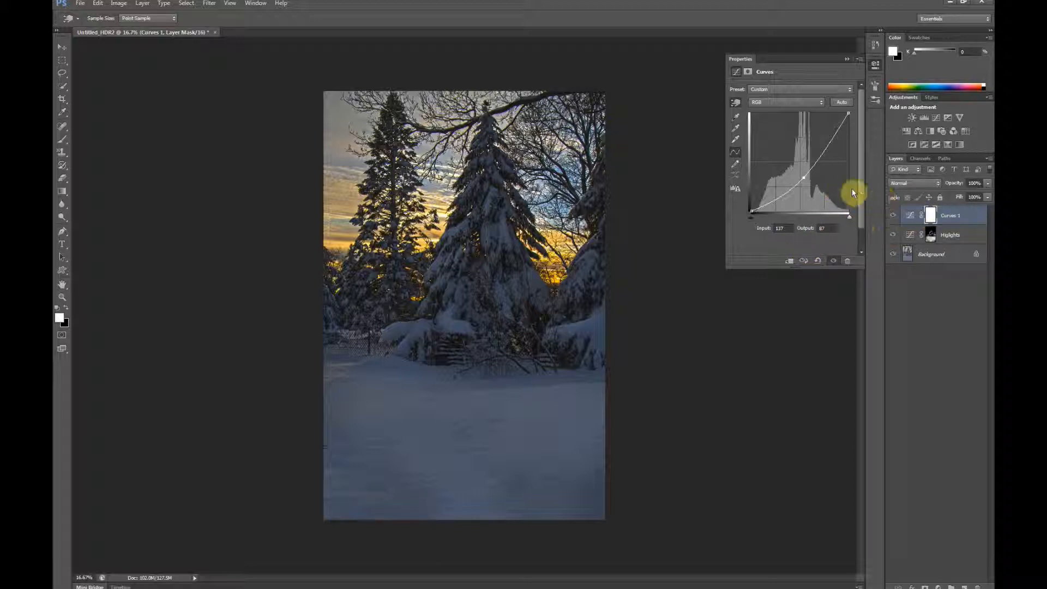
Step: Invert the new Curves layer's mask to black and reduce the brush to 70 px for the foreground snow details
click(755, 75)
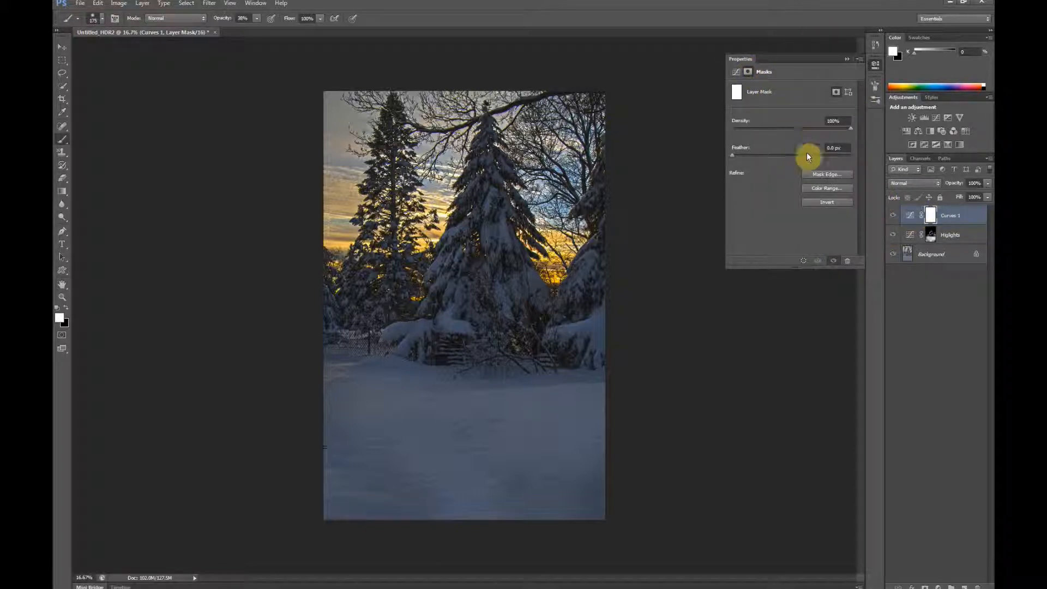
click(820, 201)
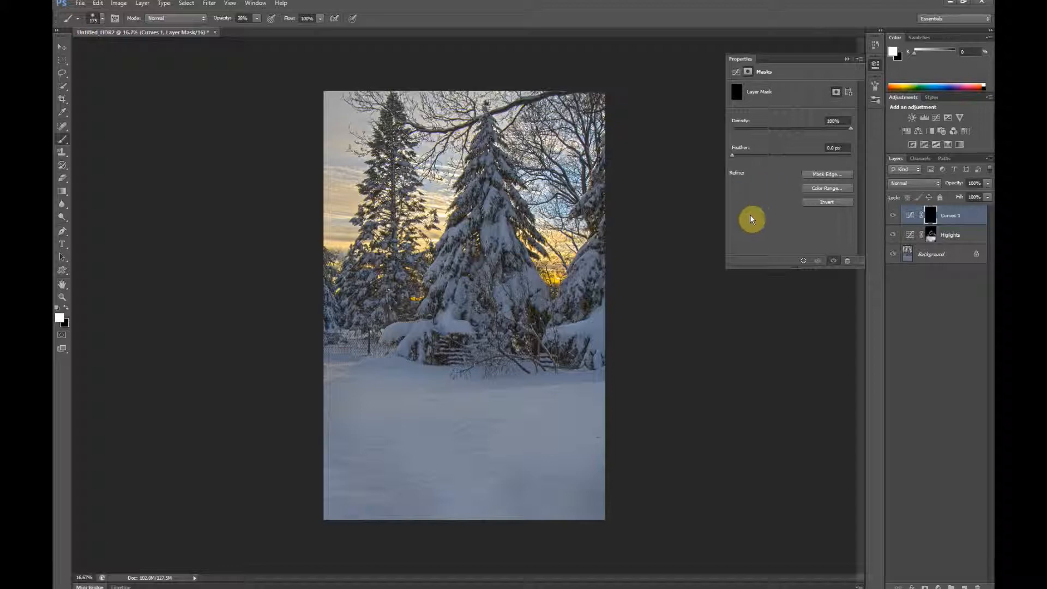
key(ctrl+plus)
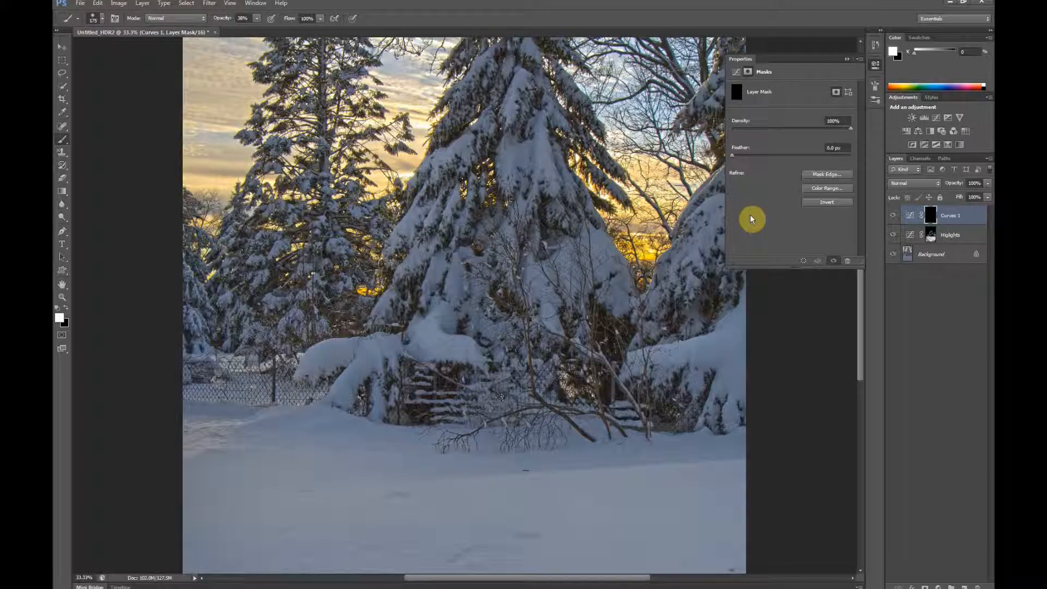
key(ctrl+plus)
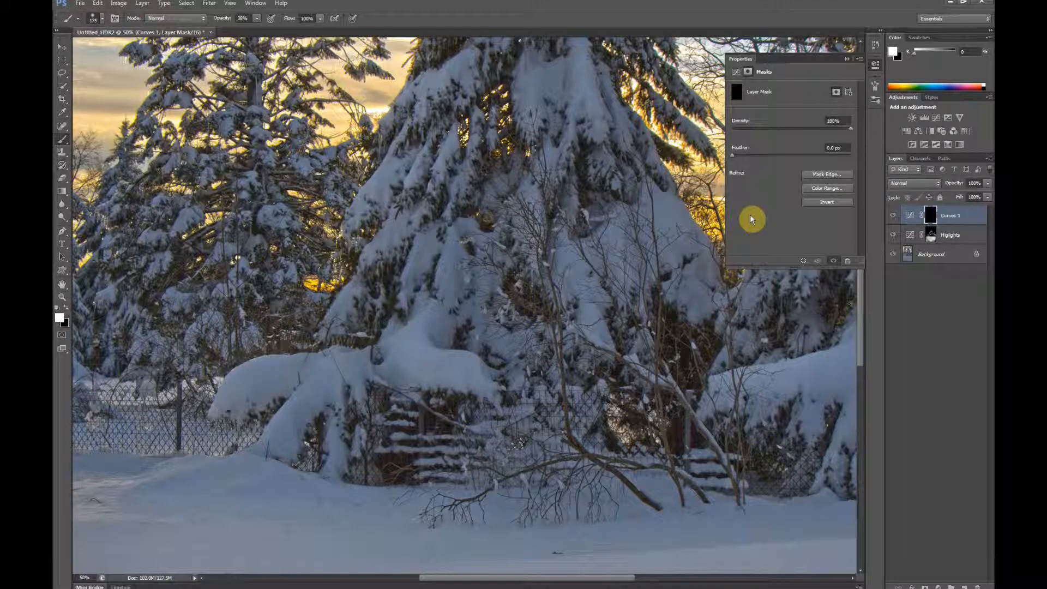
drag(302, 376, 310, 194)
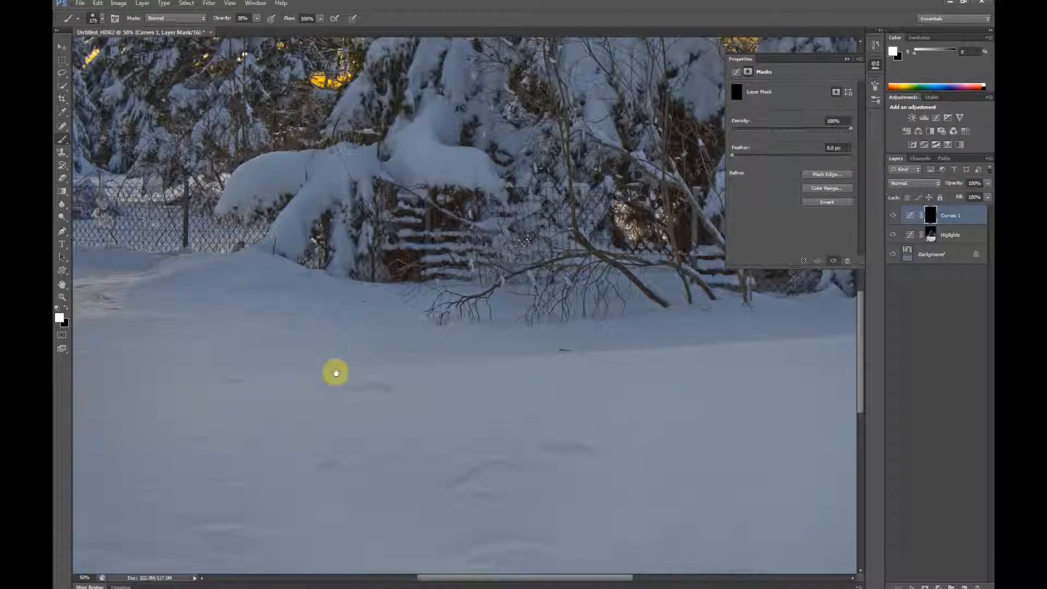
drag(328, 329, 322, 216)
scroll(480, 310, down, 2)
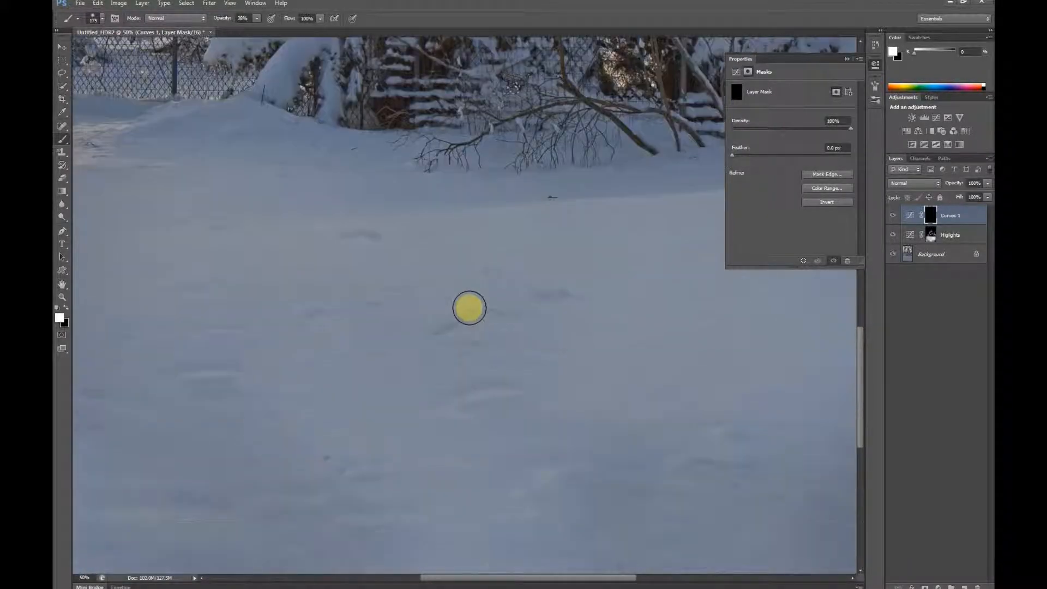
key(bracketleft)
key(bracketleft)
key(bracketleft)
key(bracketleft)
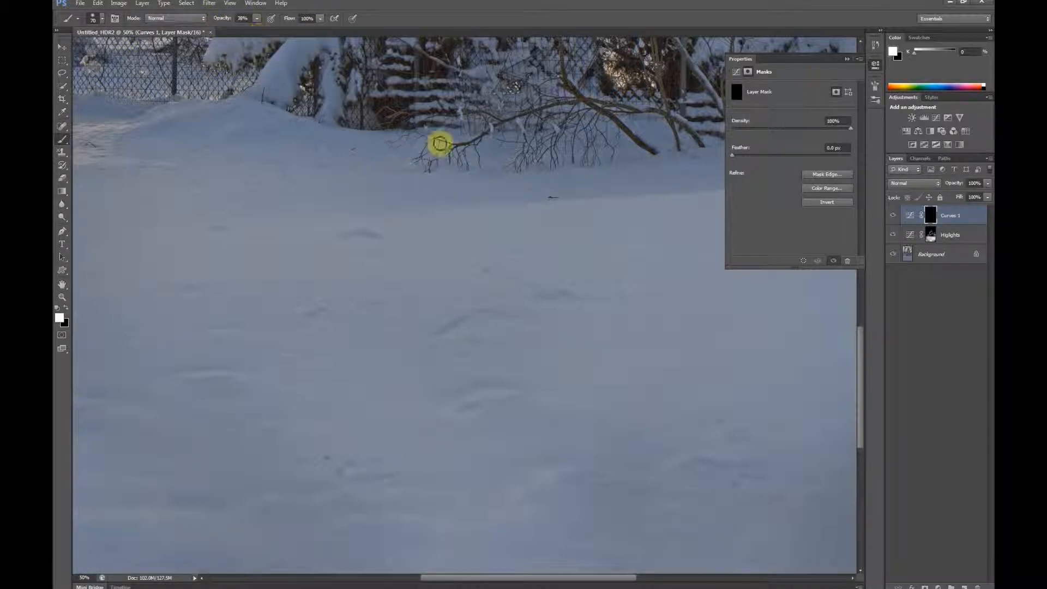
Step: Paint darker shadows into the central and upper snow ridges on the Curves 1 mask, using an 18% opacity brush reduced to 40 px
drag(500, 313, 518, 313)
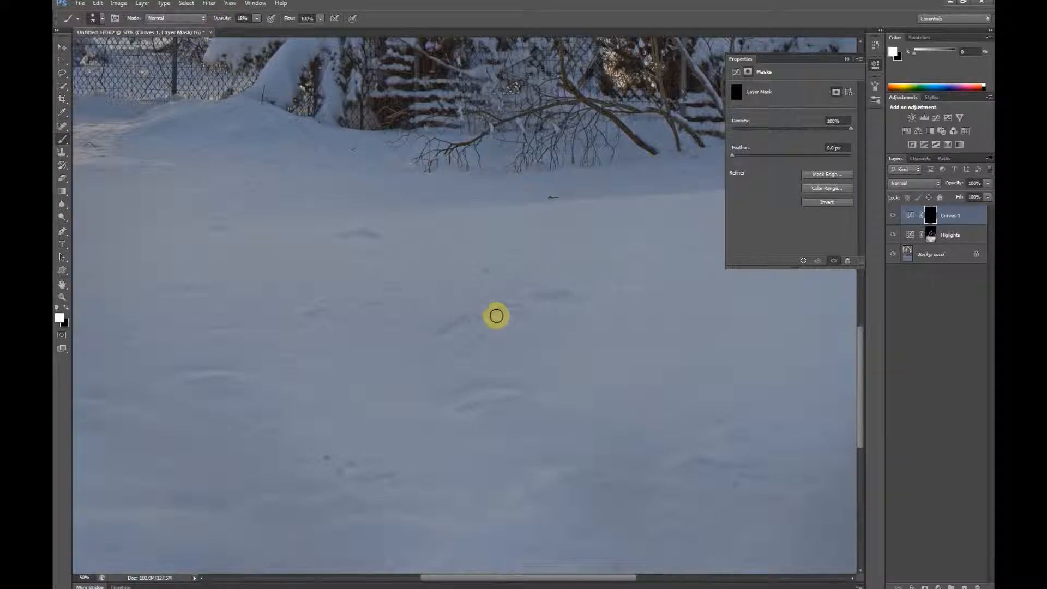
drag(448, 327, 432, 334)
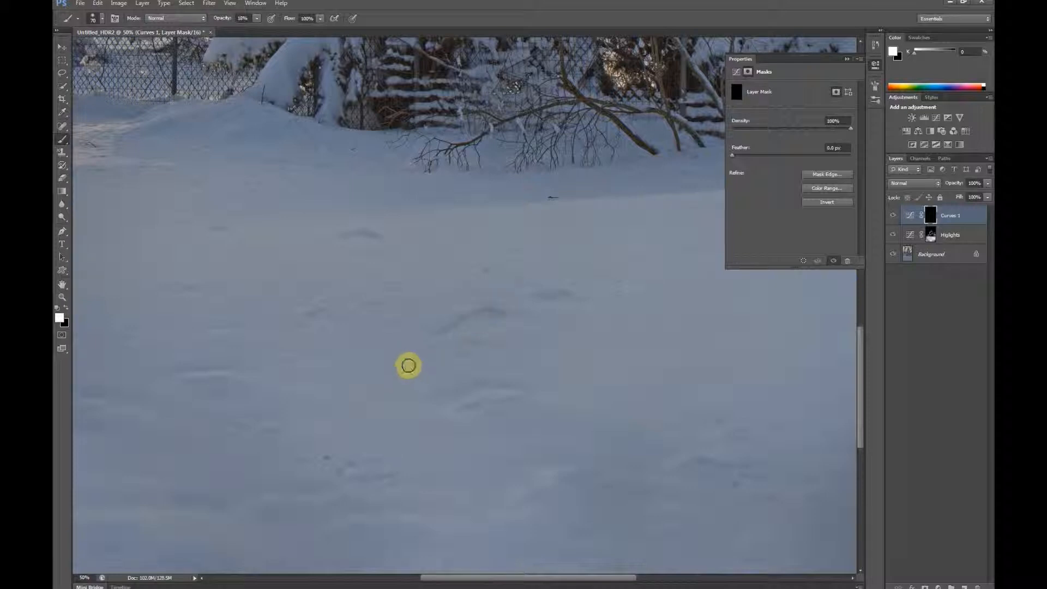
key(bracketleft)
key(bracketleft)
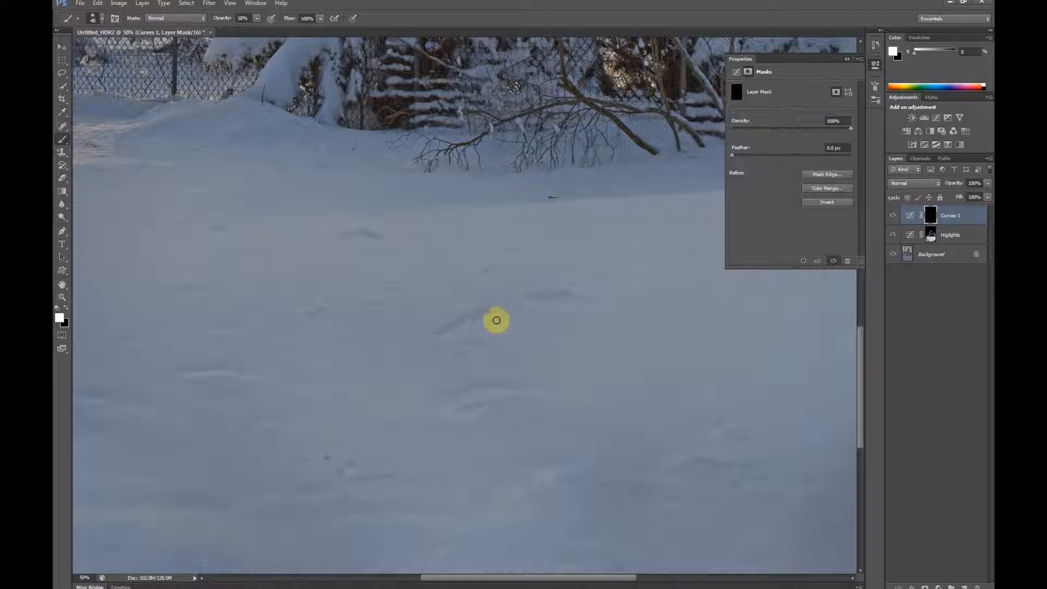
mouse_move(499, 314)
mouse_down()
mouse_move(444, 332)
mouse_move(473, 311)
mouse_up()
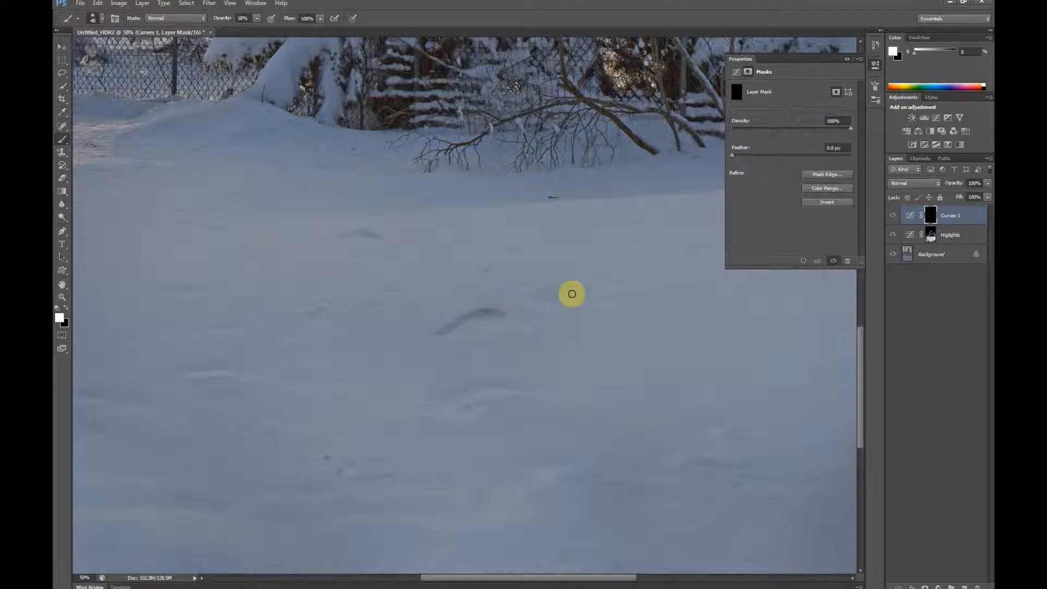
mouse_move(567, 296)
mouse_down()
mouse_move(589, 307)
mouse_move(534, 296)
mouse_move(573, 306)
mouse_up()
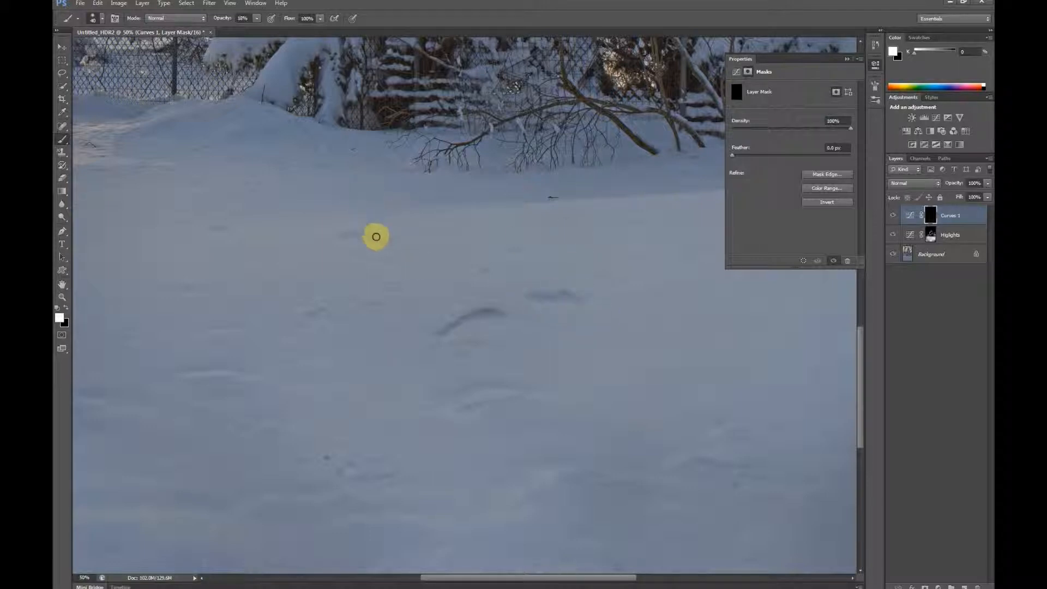
mouse_move(368, 236)
mouse_down()
mouse_move(385, 250)
mouse_move(345, 234)
mouse_up()
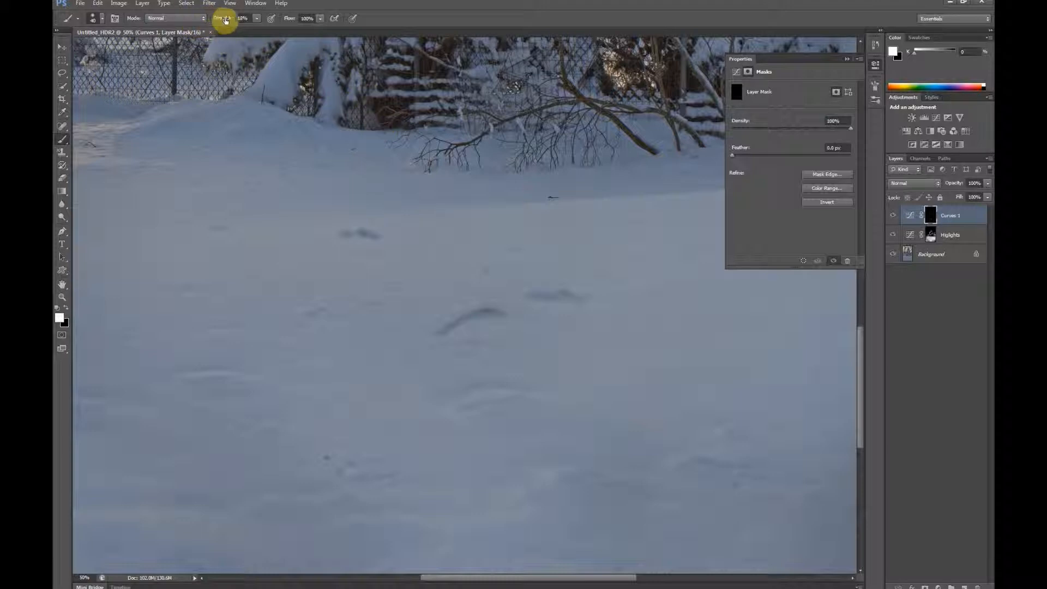
Step: Lower the brush opacity to 6% and darken the ridges in the lower center and left of the snow
drag(218, 22, 217, 38)
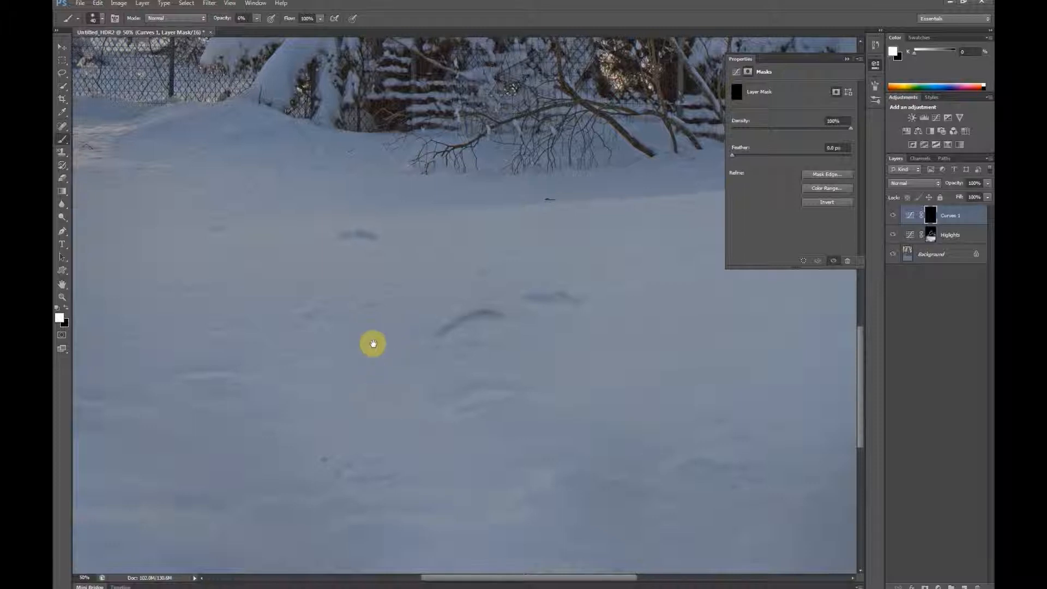
scroll(491, 259, down, 3)
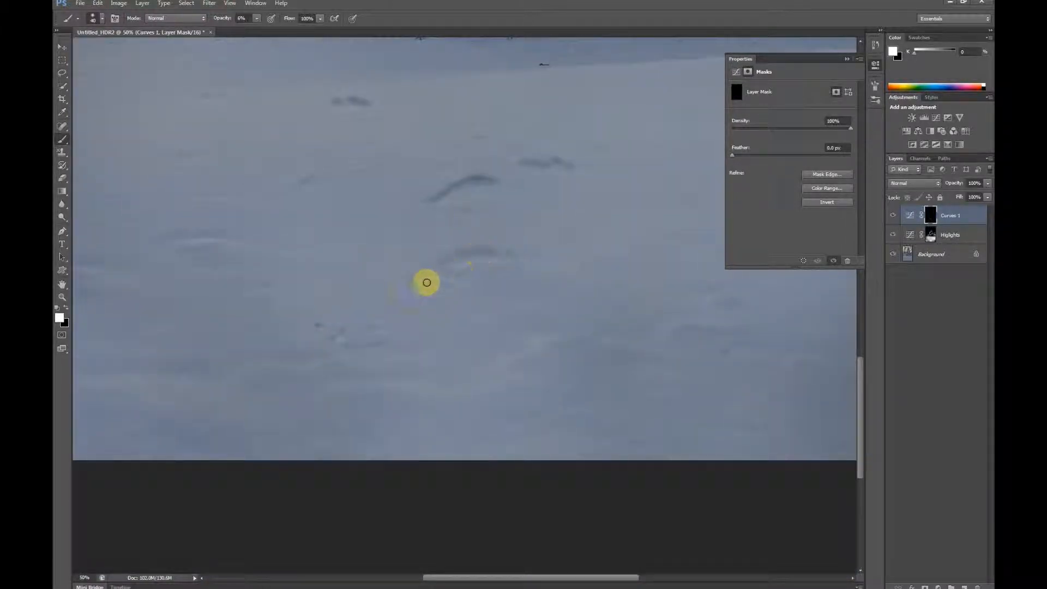
mouse_move(468, 255)
mouse_down()
mouse_move(498, 254)
mouse_move(435, 265)
mouse_up()
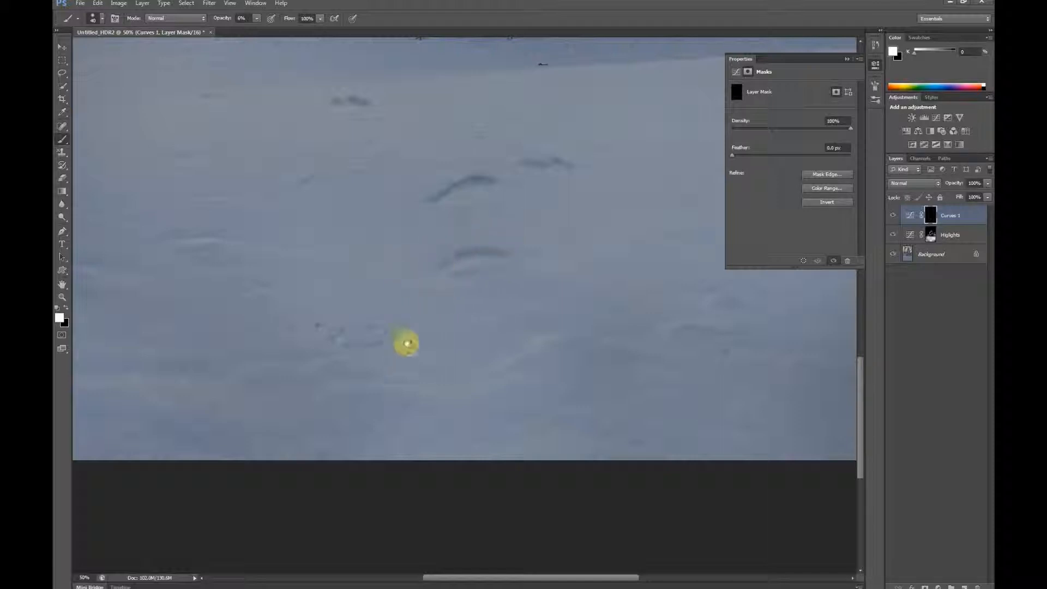
drag(407, 343, 464, 289)
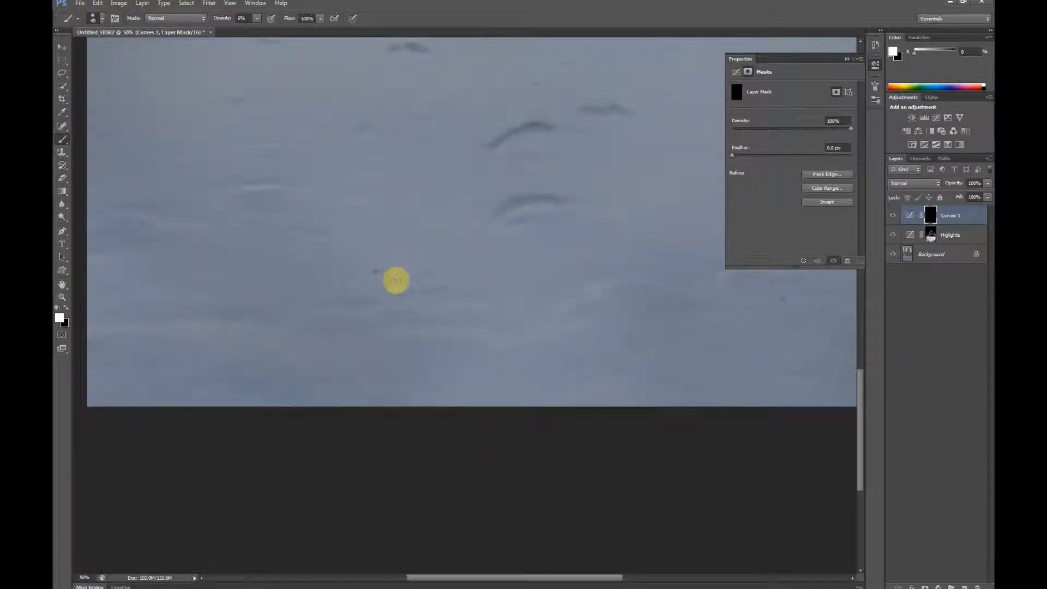
mouse_move(398, 280)
mouse_down()
mouse_move(407, 293)
mouse_move(445, 287)
mouse_move(407, 292)
mouse_move(390, 284)
mouse_move(398, 278)
mouse_up()
drag(333, 326, 547, 372)
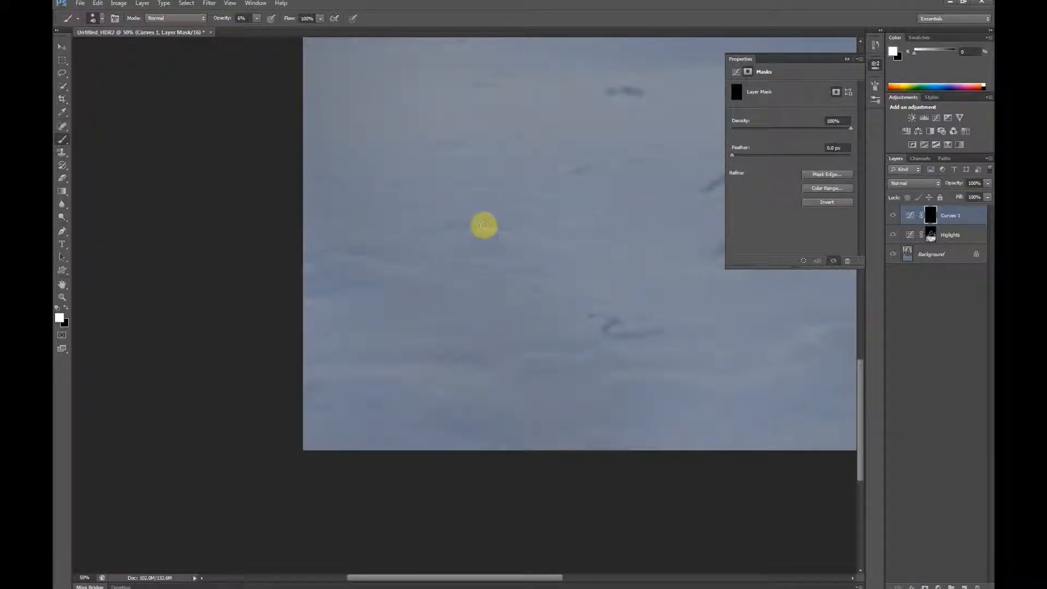
drag(484, 226, 441, 232)
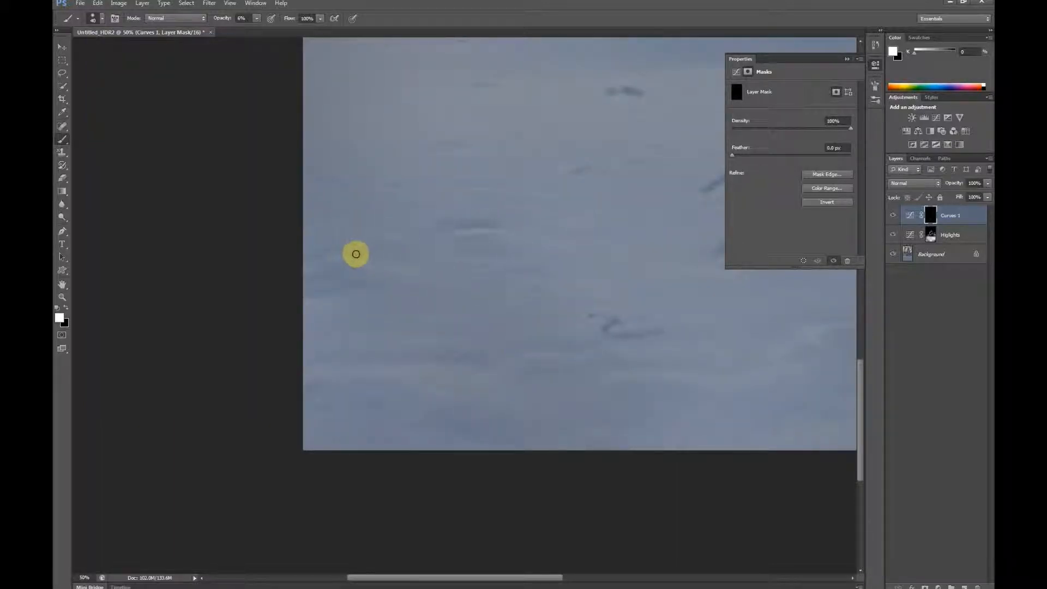
Step: Enlarge the brush and darken the hollows at the snow's left edge and in the lower-right foreground
key(bracketright)
mouse_move(356, 254)
mouse_down()
mouse_move(410, 261)
mouse_move(359, 251)
mouse_move(353, 236)
mouse_move(390, 255)
mouse_move(345, 253)
mouse_move(380, 254)
mouse_move(329, 288)
mouse_move(374, 282)
mouse_move(312, 299)
mouse_move(352, 271)
mouse_move(321, 299)
mouse_up()
mouse_move(519, 242)
mouse_down()
mouse_move(443, 216)
mouse_move(442, 205)
mouse_up()
drag(532, 210, 383, 213)
drag(524, 212, 349, 205)
mouse_move(549, 246)
mouse_down()
mouse_move(622, 252)
mouse_move(549, 245)
mouse_move(607, 252)
mouse_up()
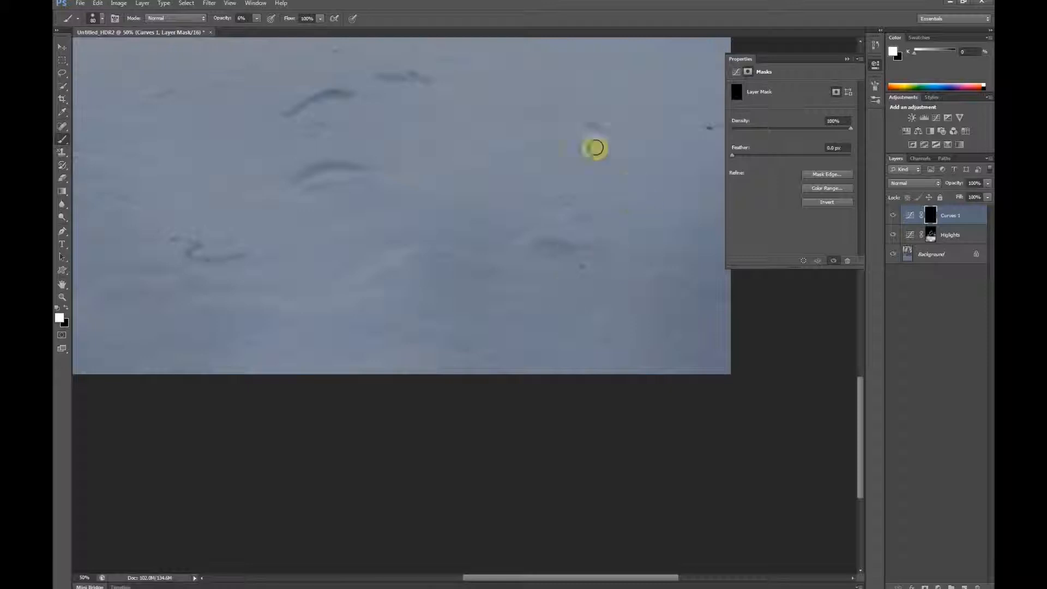
drag(536, 244, 528, 383)
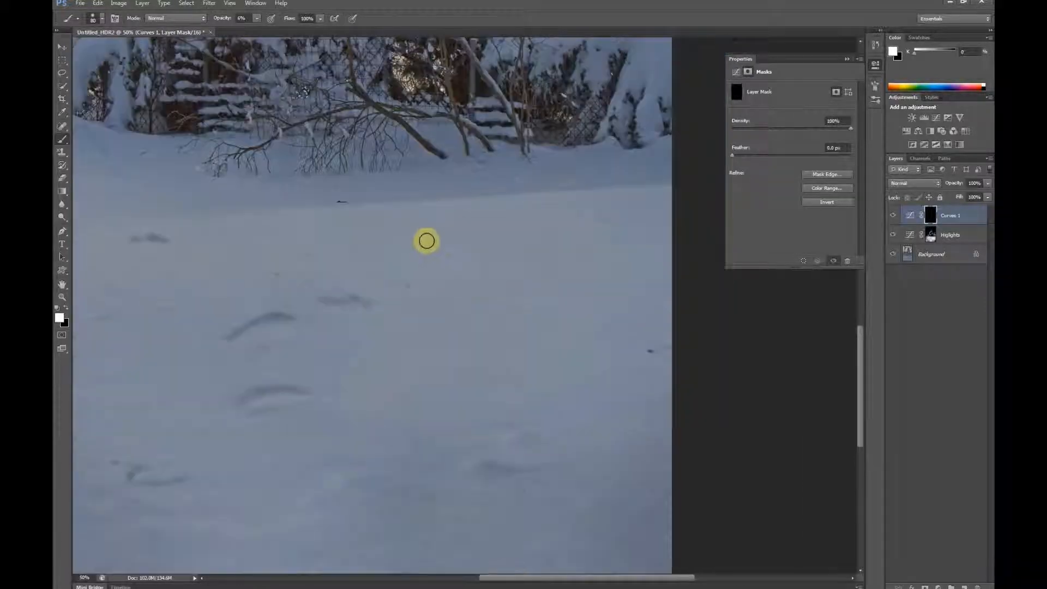
drag(446, 277, 547, 286)
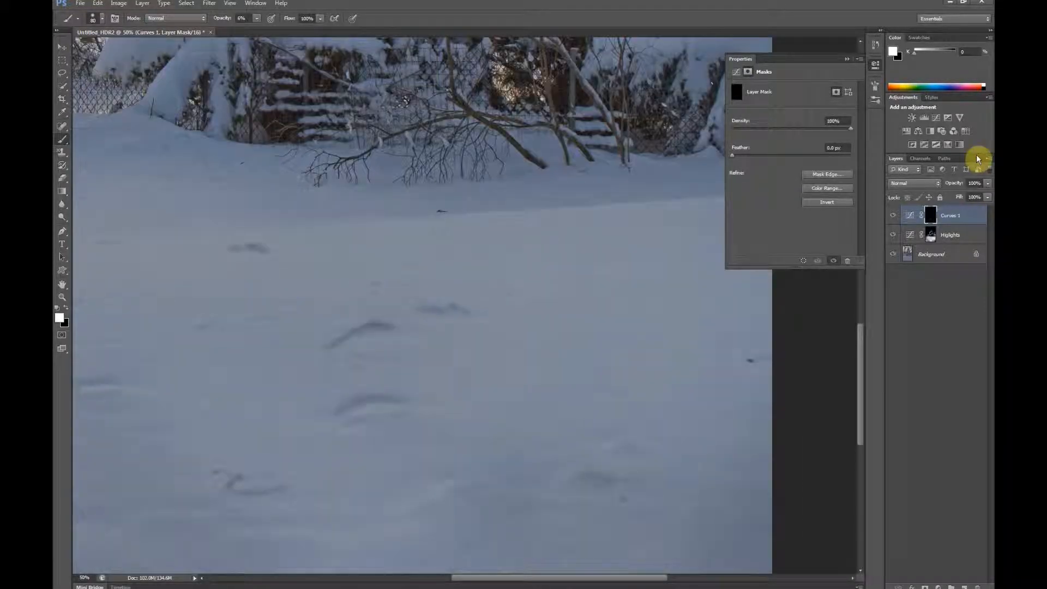
Step: Set the Curves 1 layer's blend mode to Luminosity and darken small remaining hollows in the snow
click(933, 183)
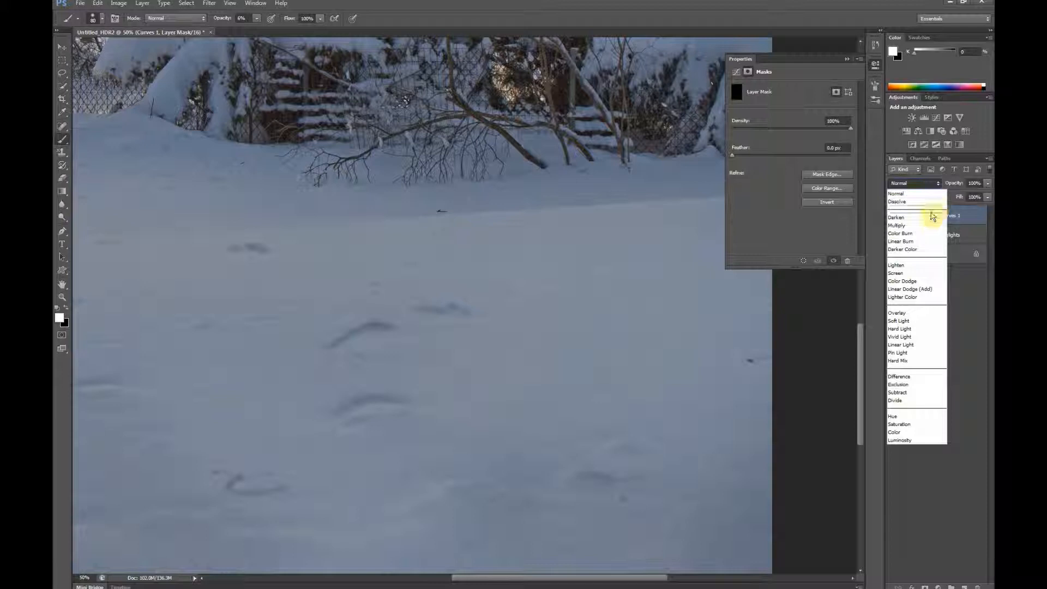
click(901, 441)
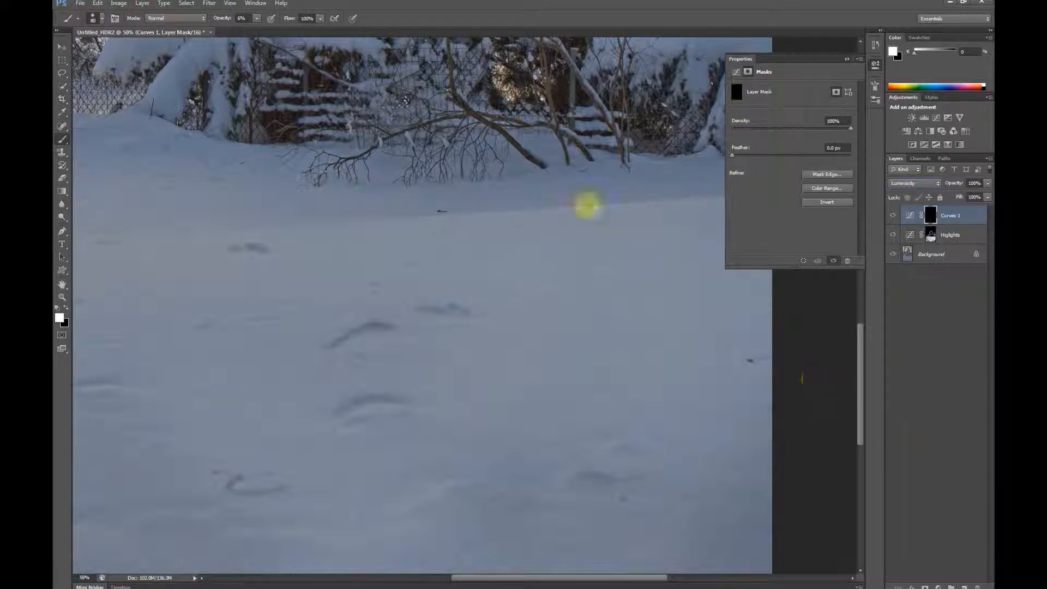
drag(608, 344, 530, 226)
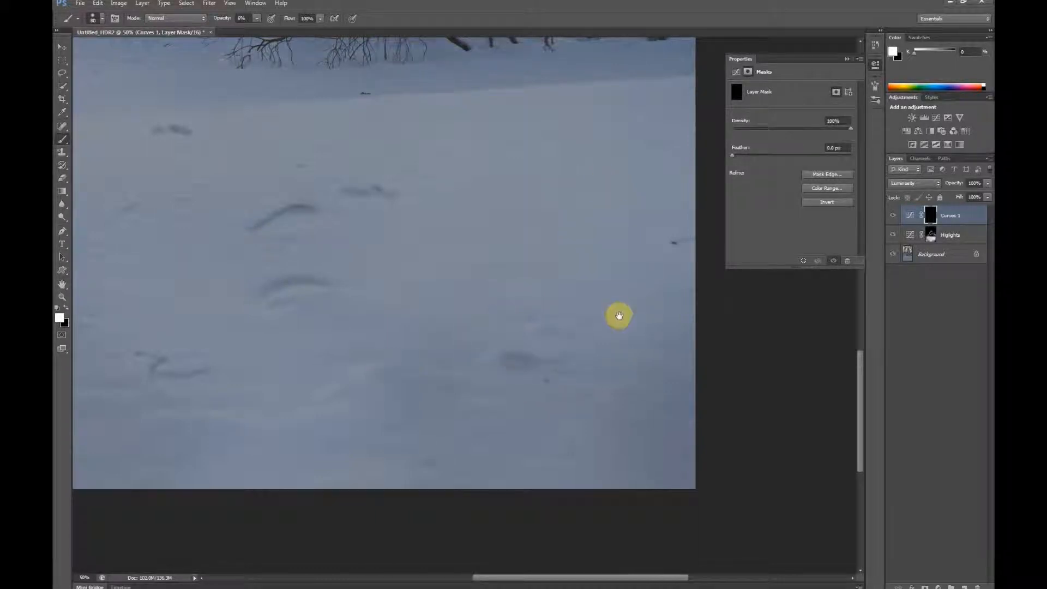
drag(527, 136, 582, 278)
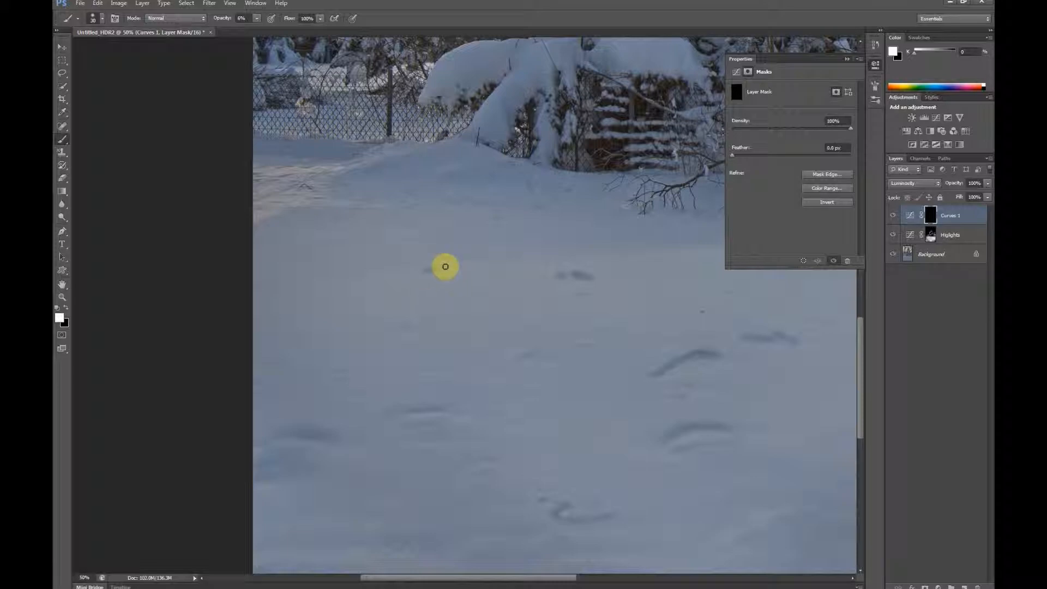
Step: Check the whole image, enlarge the brush to 400 px and paint soft broad shadows into the lower foreground snow
key(ctrl+minus)
key(ctrl+minus)
key(ctrl+minus)
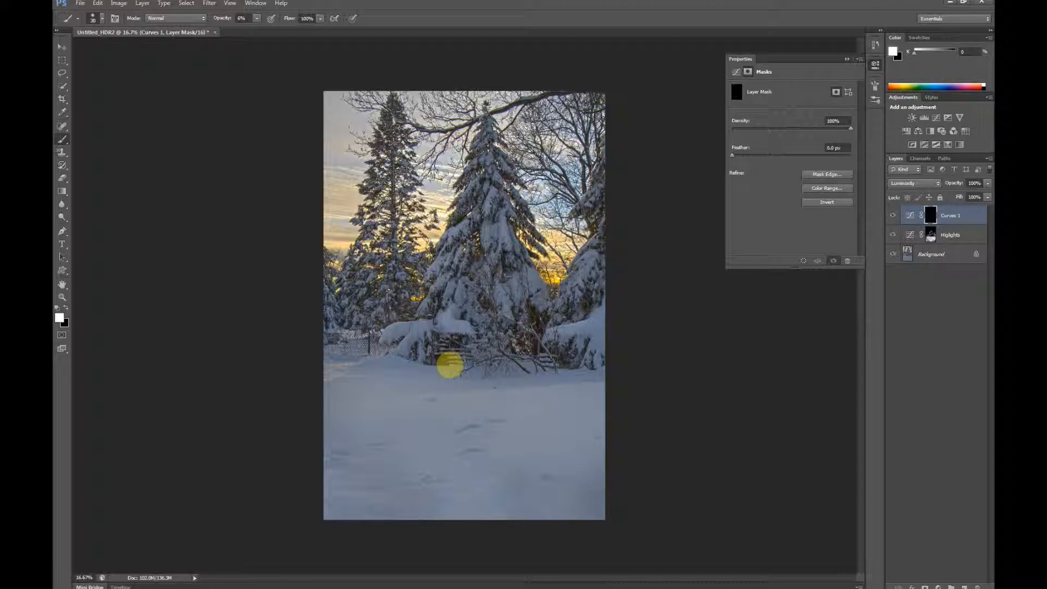
scroll(450, 364, up, 2)
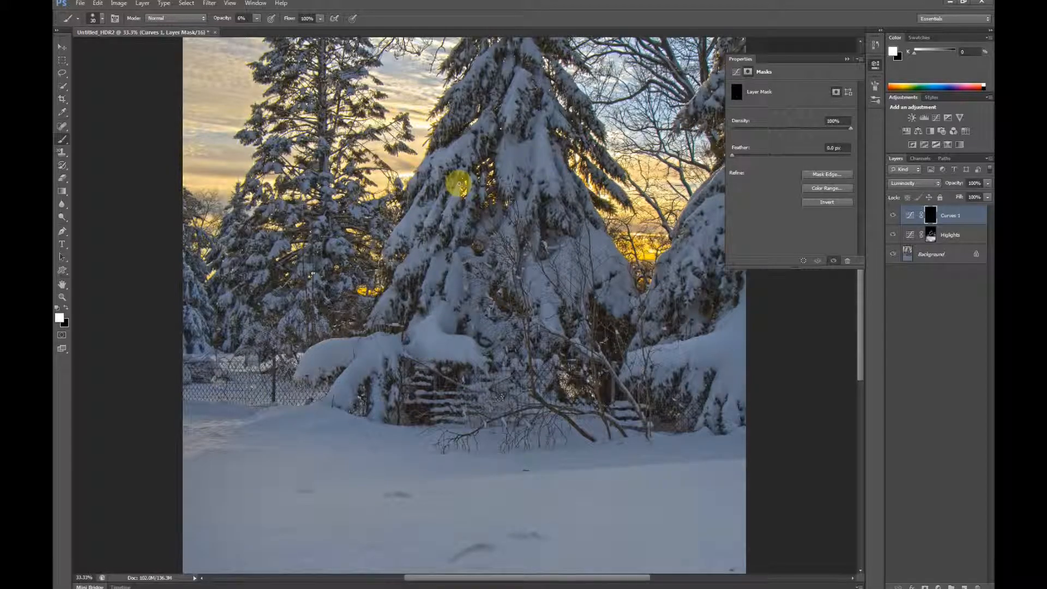
drag(513, 262, 520, 188)
drag(520, 346, 542, 284)
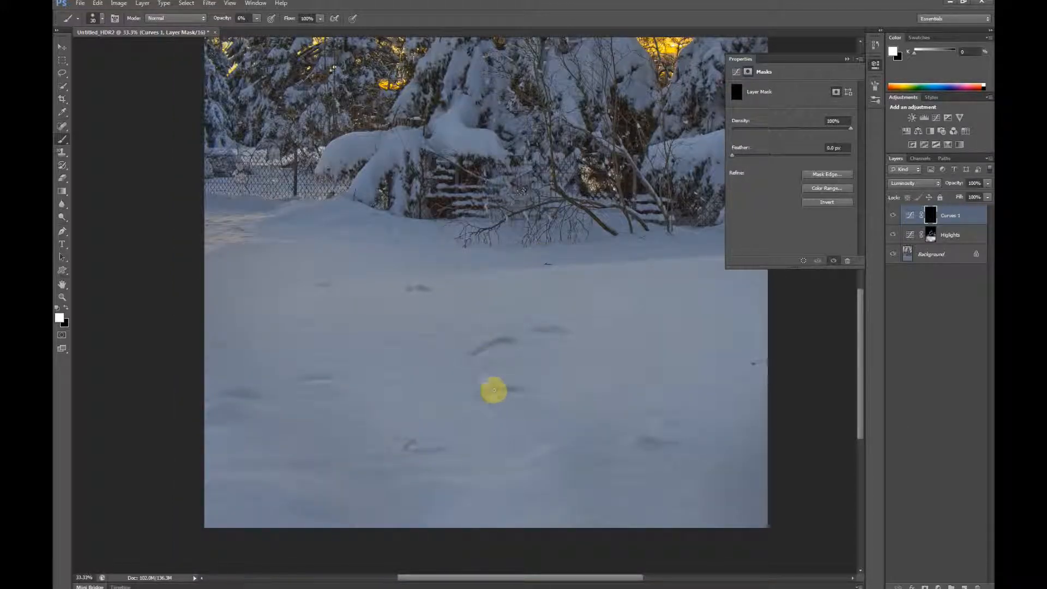
key(bracketright)
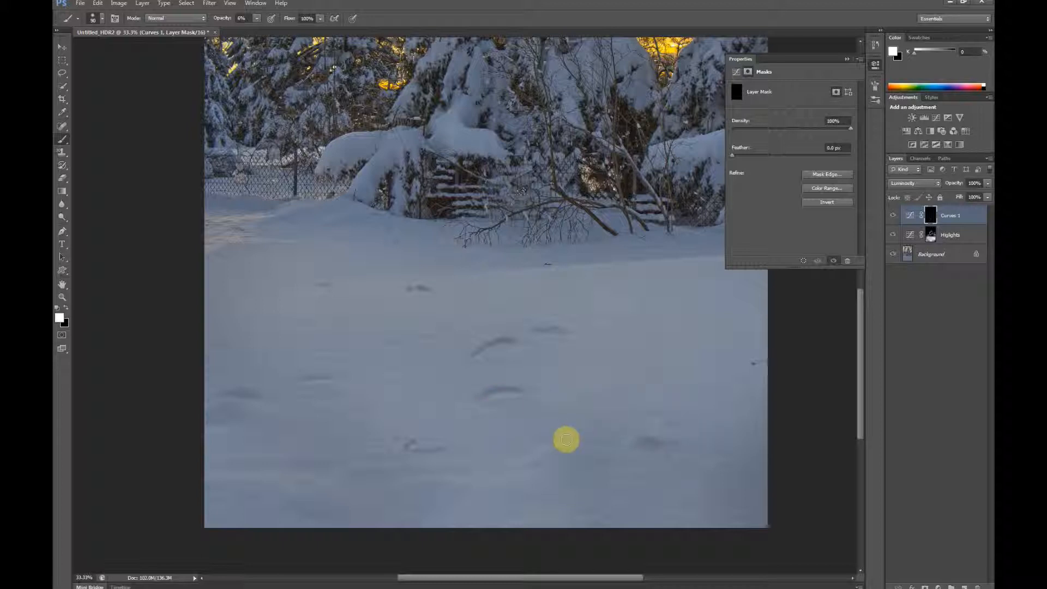
key(bracketright)
key(bracketright)
key(bracketright)
key(bracketright)
key(bracketright)
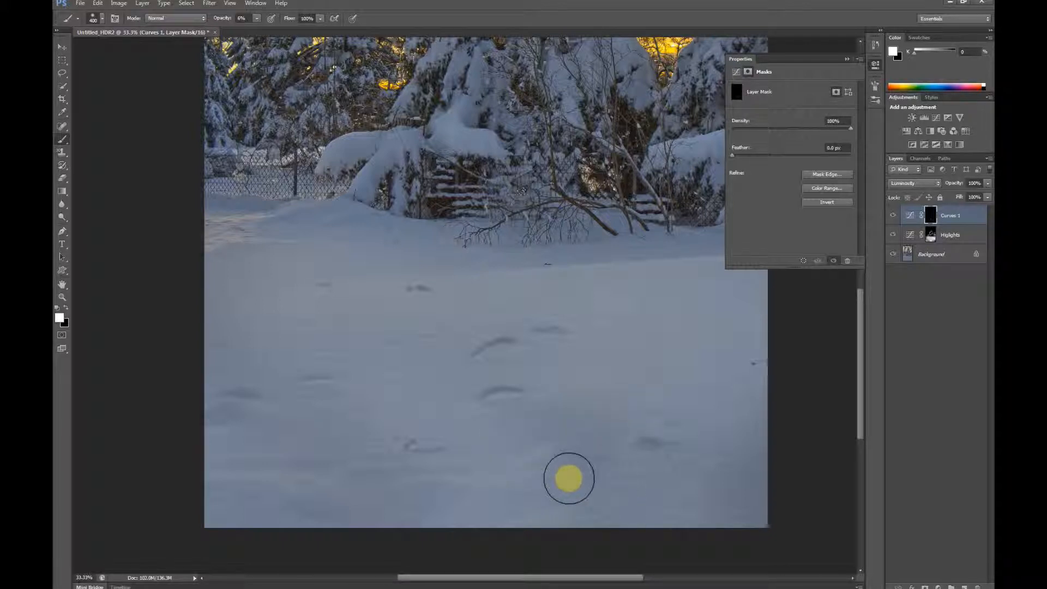
drag(460, 367, 420, 247)
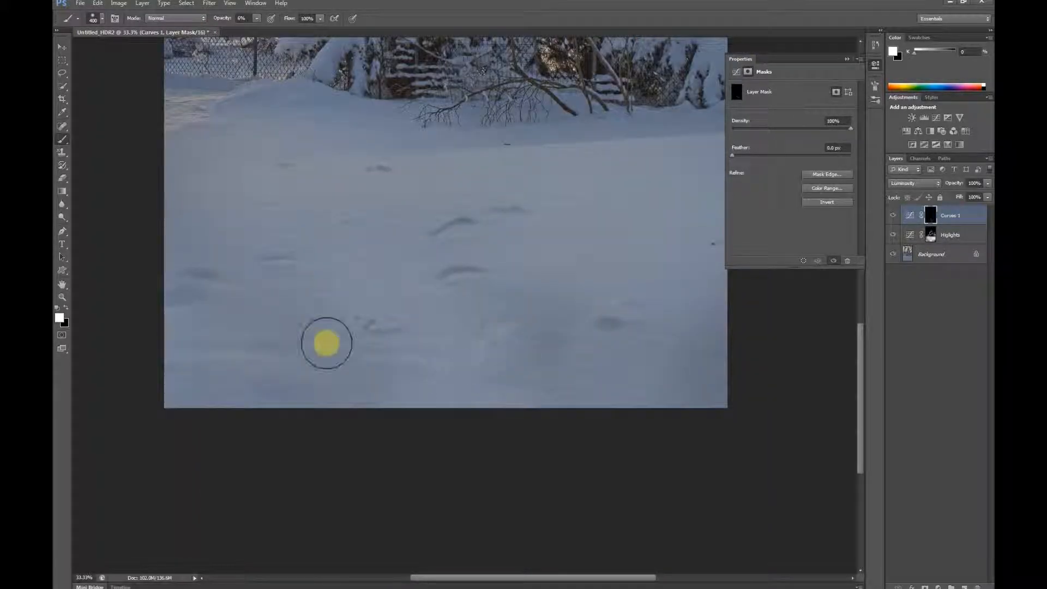
Step: Reduce the brush to 90 px and shade soft hollows in the lower-left foreground snow
key(bracketleft)
key(bracketleft)
key(bracketleft)
key(bracketleft)
key(bracketleft)
key(bracketleft)
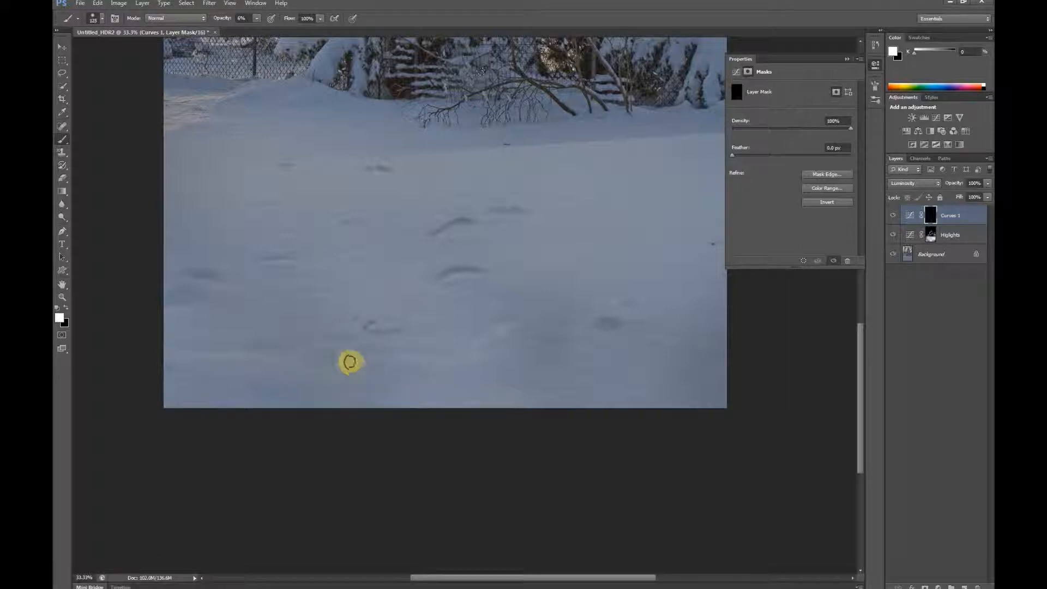
mouse_move(351, 358)
mouse_down()
mouse_move(321, 356)
mouse_move(347, 394)
mouse_move(391, 366)
mouse_move(365, 367)
mouse_move(389, 378)
mouse_move(364, 383)
mouse_move(411, 373)
mouse_move(377, 366)
mouse_move(408, 383)
mouse_move(389, 372)
mouse_move(385, 400)
mouse_move(390, 373)
mouse_move(346, 421)
mouse_move(319, 303)
mouse_move(281, 358)
mouse_move(223, 371)
mouse_move(196, 363)
mouse_move(189, 368)
mouse_move(212, 370)
mouse_move(180, 374)
mouse_move(270, 384)
mouse_move(259, 394)
mouse_move(248, 389)
mouse_move(340, 288)
mouse_move(284, 270)
mouse_move(251, 277)
mouse_move(298, 245)
mouse_move(236, 249)
mouse_up()
drag(923, 213, 933, 236)
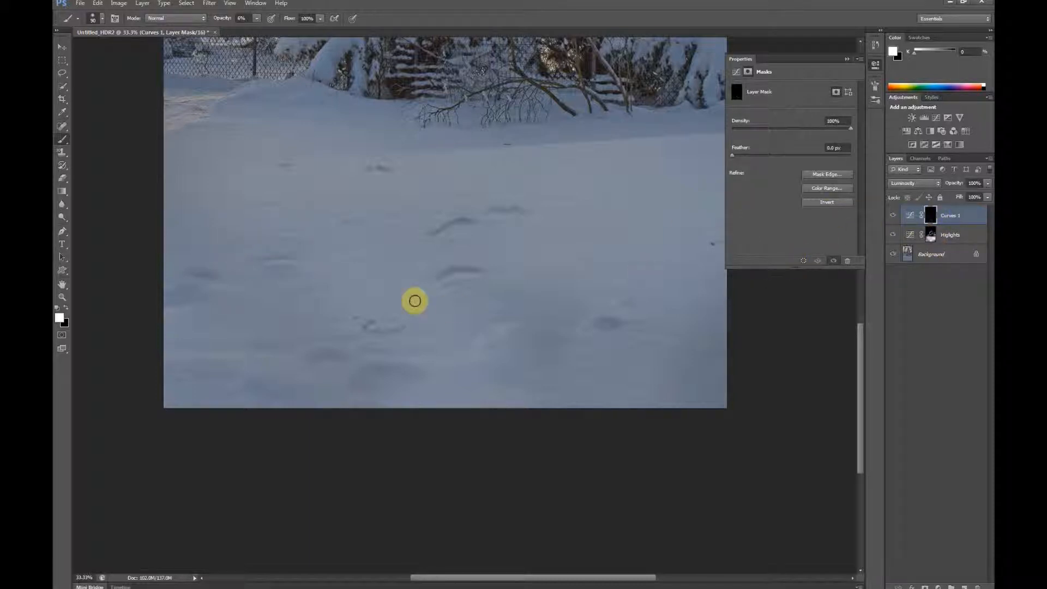
Step: Add a third Curves adjustment layer and brighten the image by raising input 110 to output 139
scroll(419, 307, down, 1)
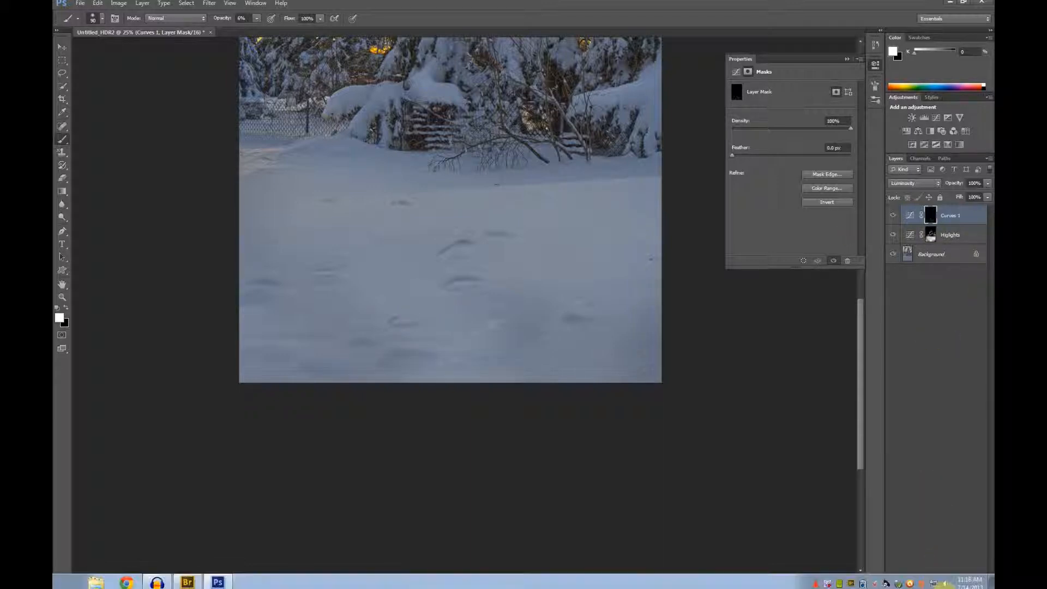
click(939, 587)
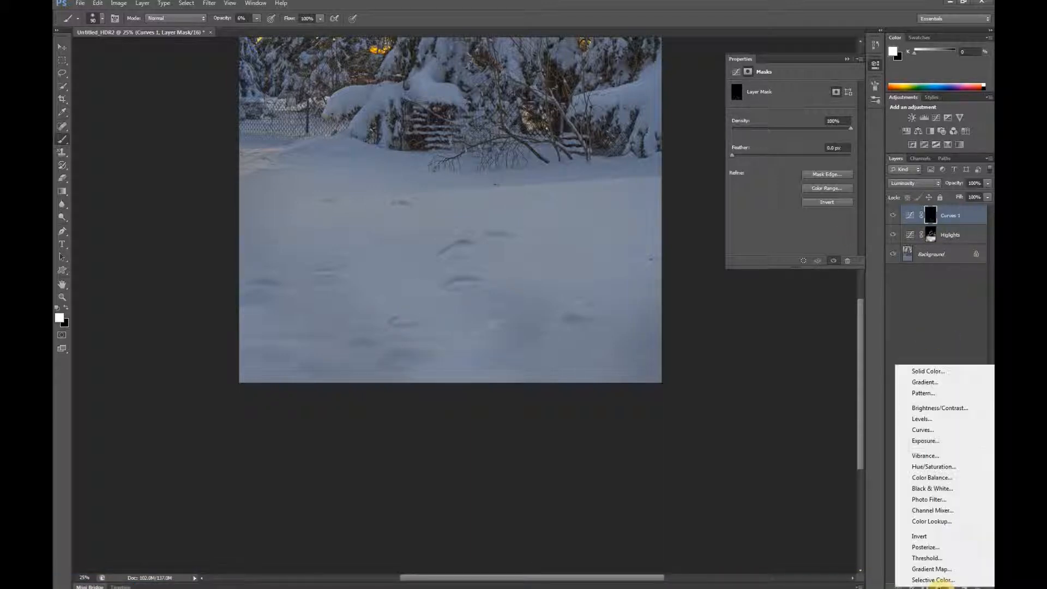
click(933, 431)
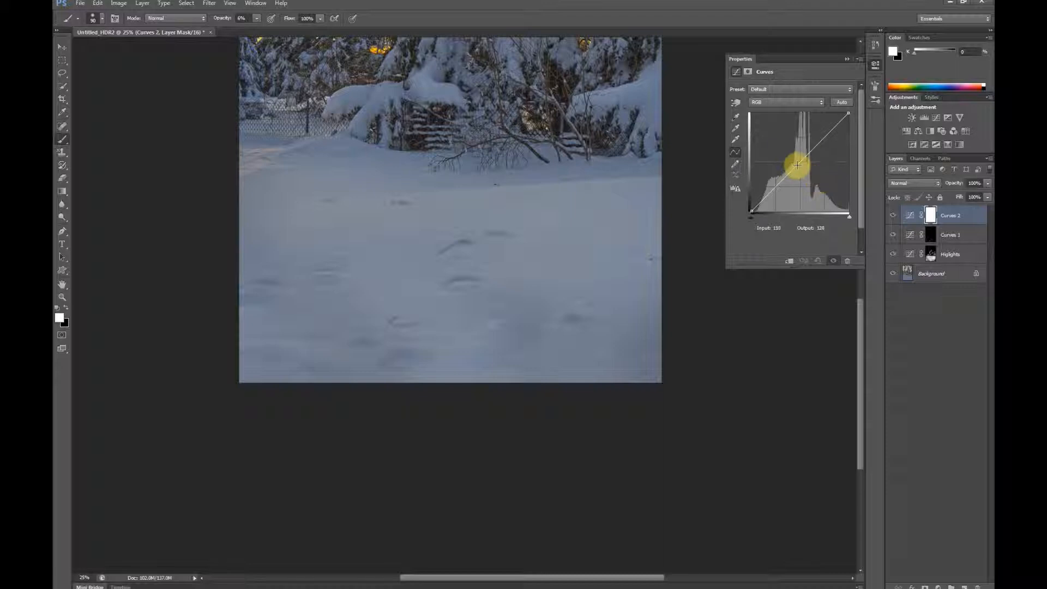
drag(799, 163, 791, 160)
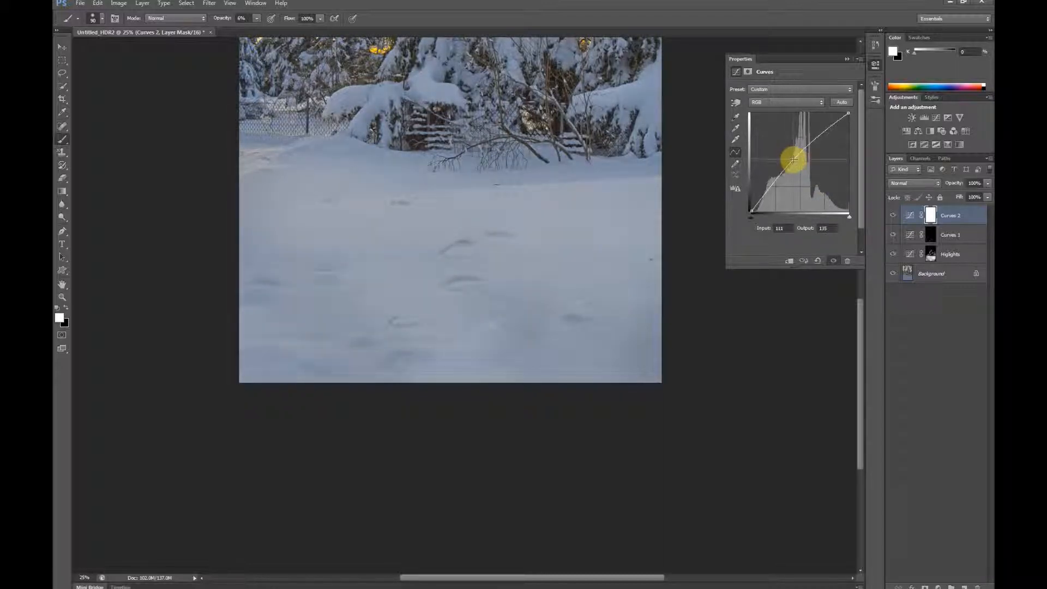
Step: Invert the Curves 2 mask to black and paint highlights along the snow ridges with a small brush at 18% opacity
click(749, 72)
click(832, 201)
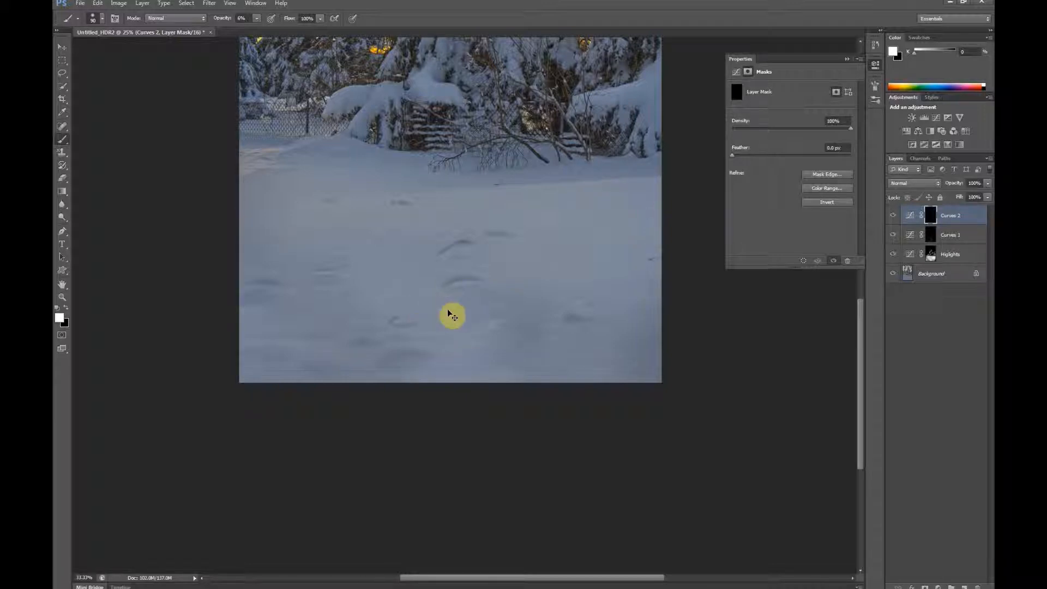
scroll(453, 317, up, 1)
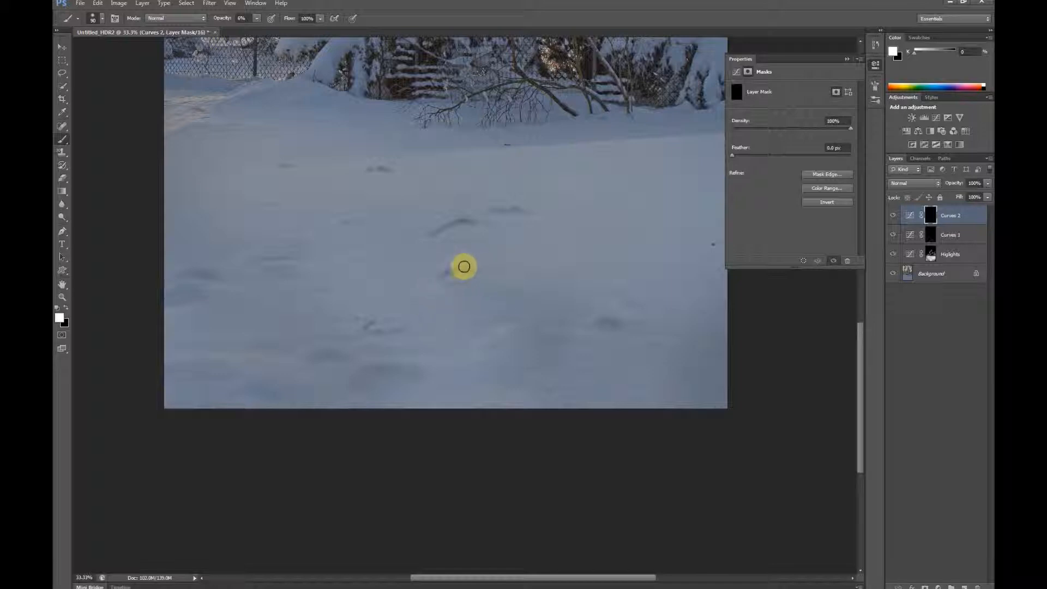
drag(522, 273, 560, 329)
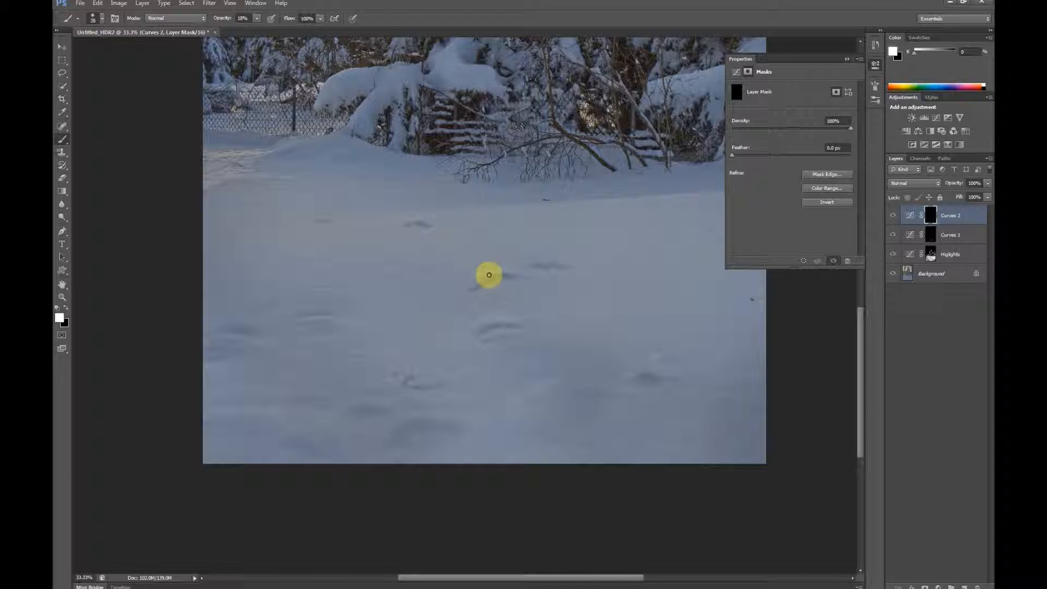
drag(525, 278, 510, 274)
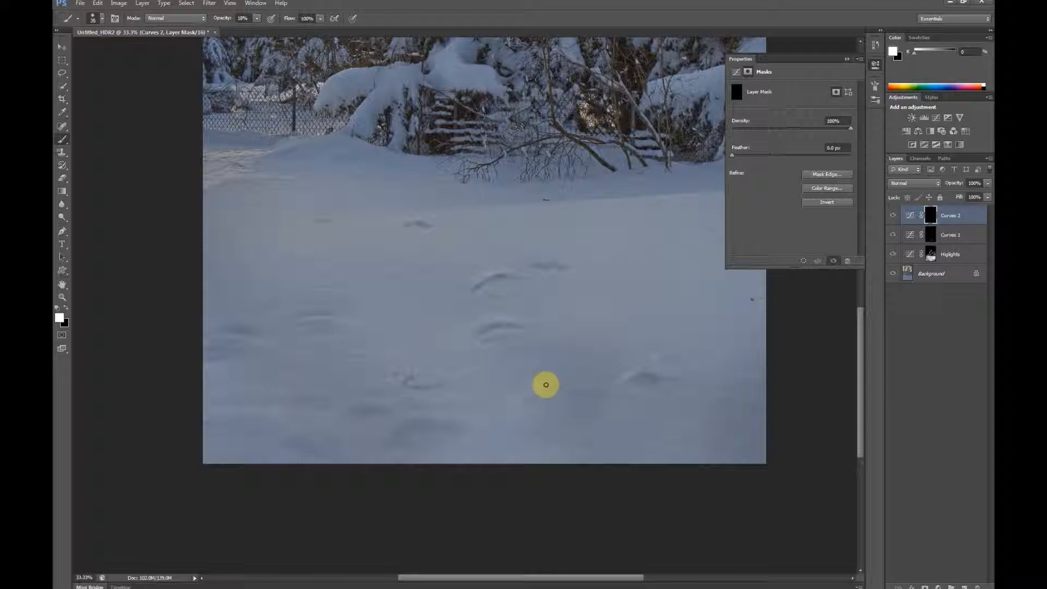
Step: Paint highlights on the Curves 2 mask along the small snow ridges and hollows across the left and middle foreground
scroll(500, 381, left, 3)
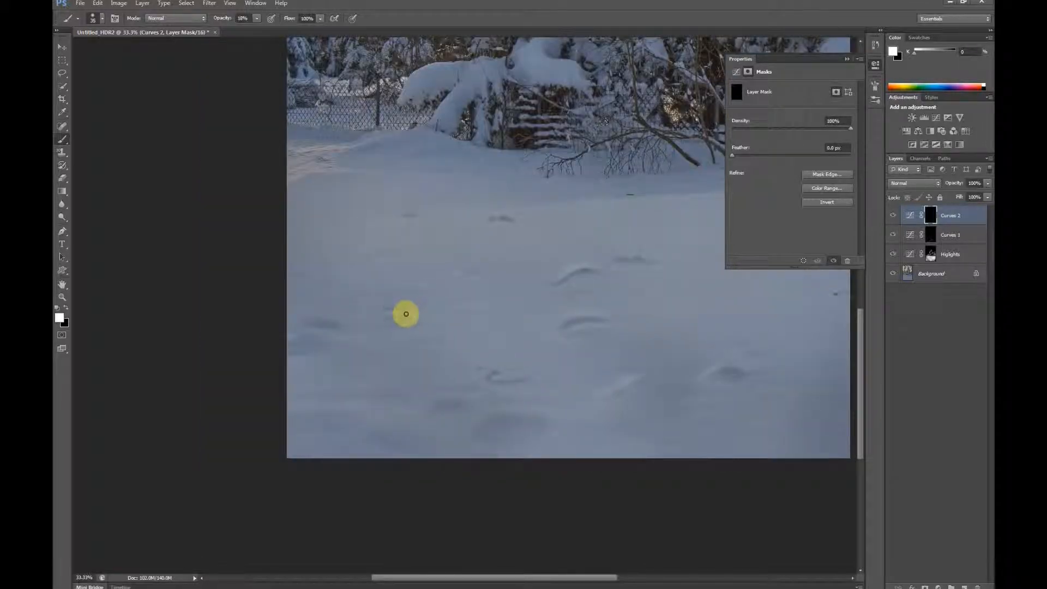
drag(390, 316, 416, 313)
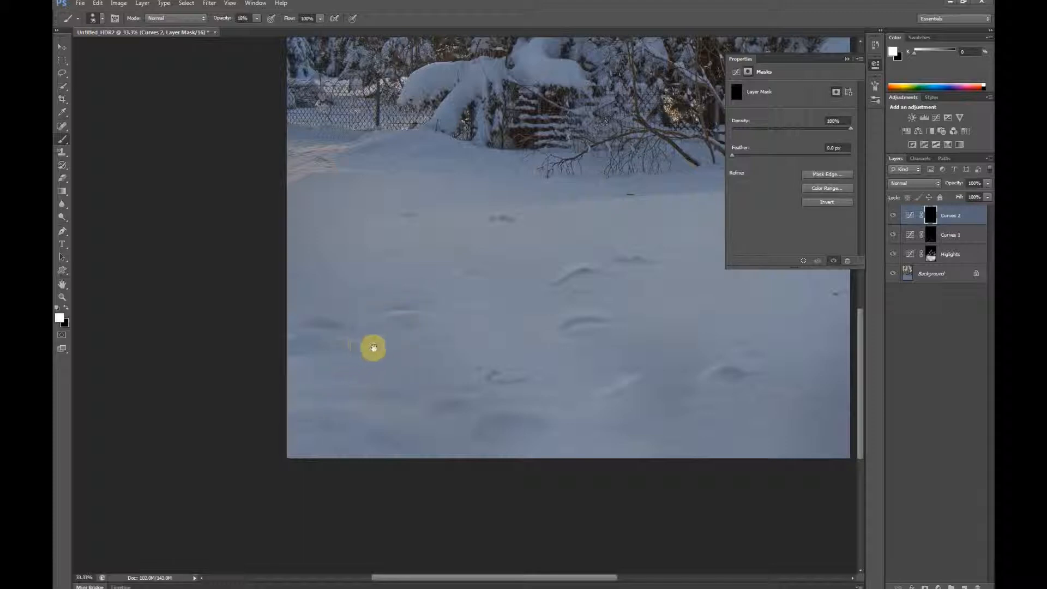
drag(364, 348, 374, 307)
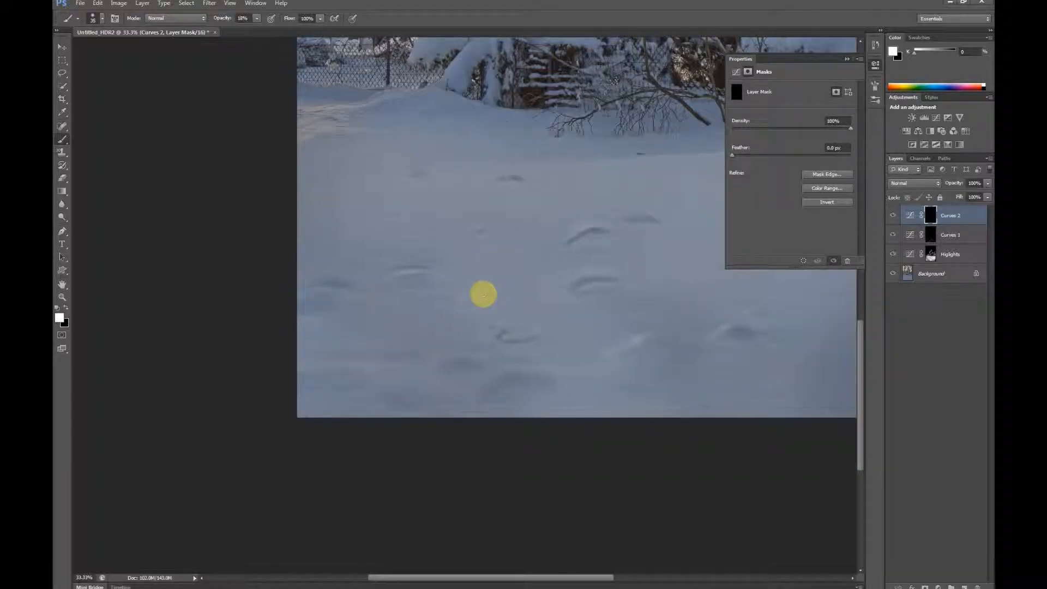
mouse_move(471, 355)
mouse_down()
mouse_move(436, 367)
mouse_move(465, 357)
mouse_up()
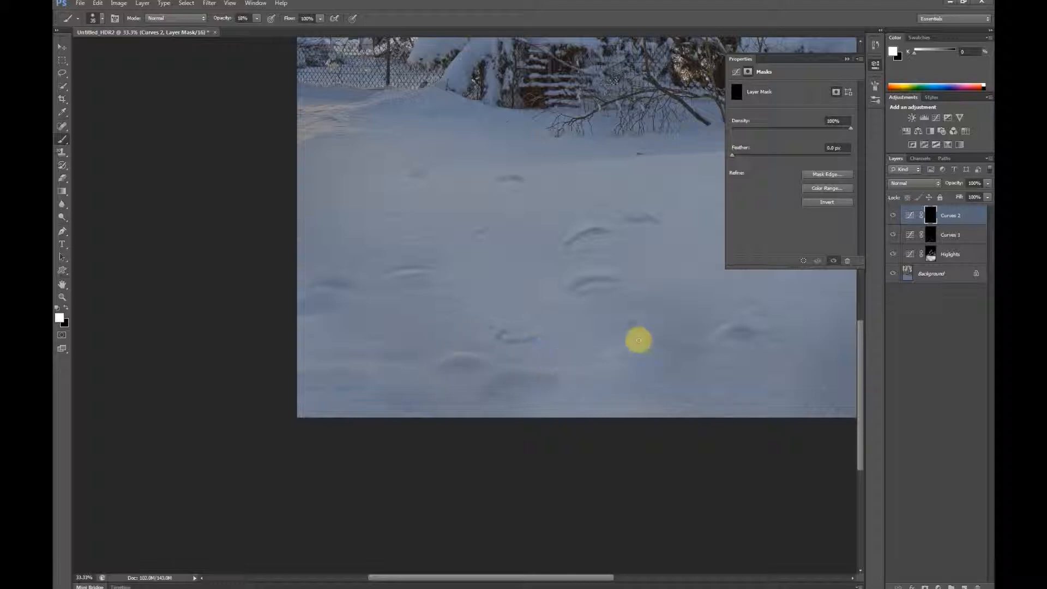
drag(653, 288, 474, 313)
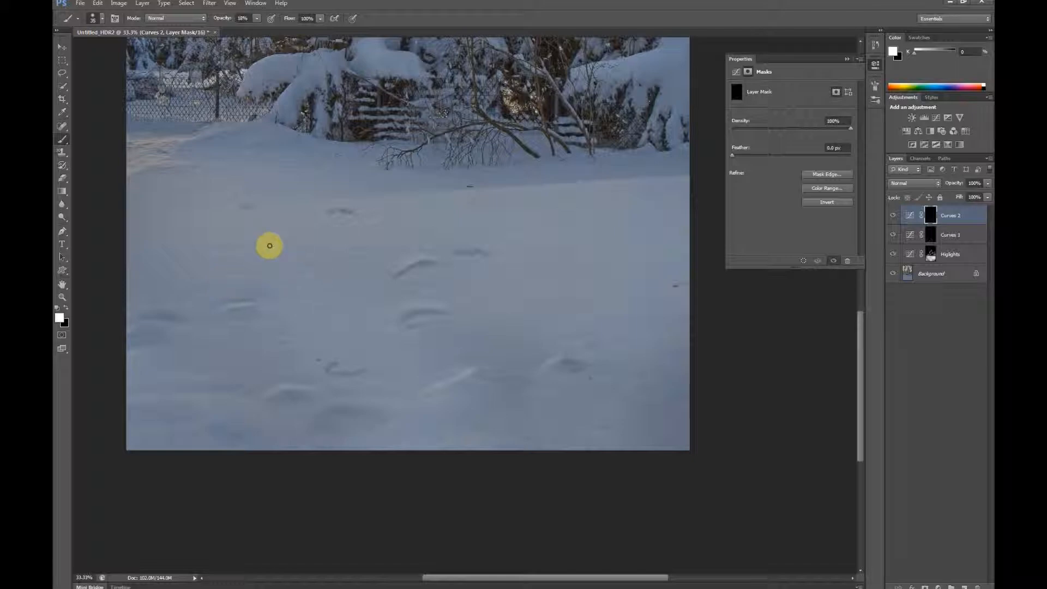
Step: Set the Curves 2 layer to Luminosity blending at 63% opacity, comparing the whole image with the layer hidden and shown
key(ctrl+minus)
key(ctrl+minus)
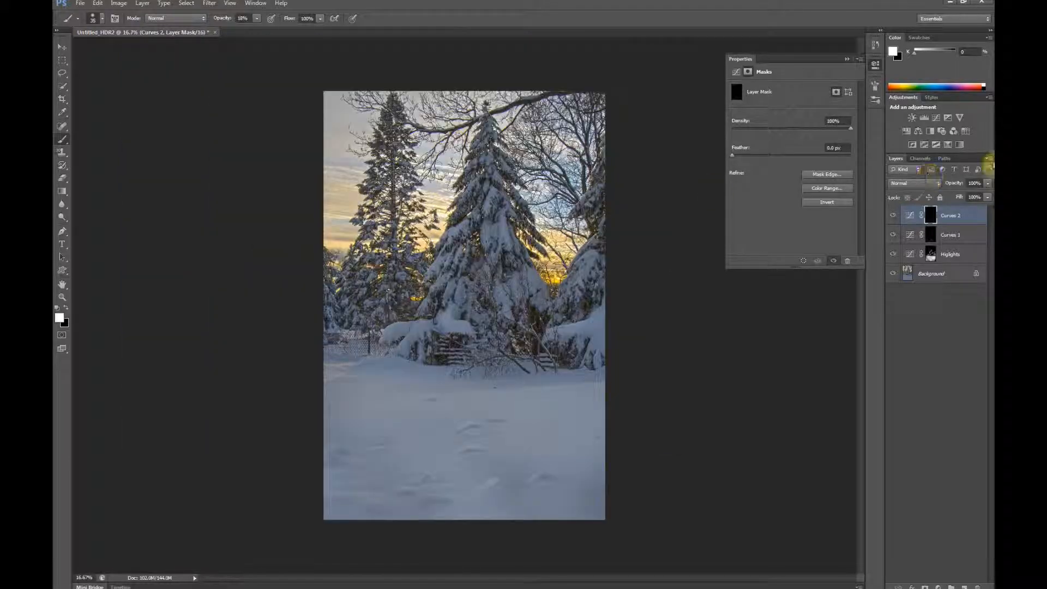
click(931, 186)
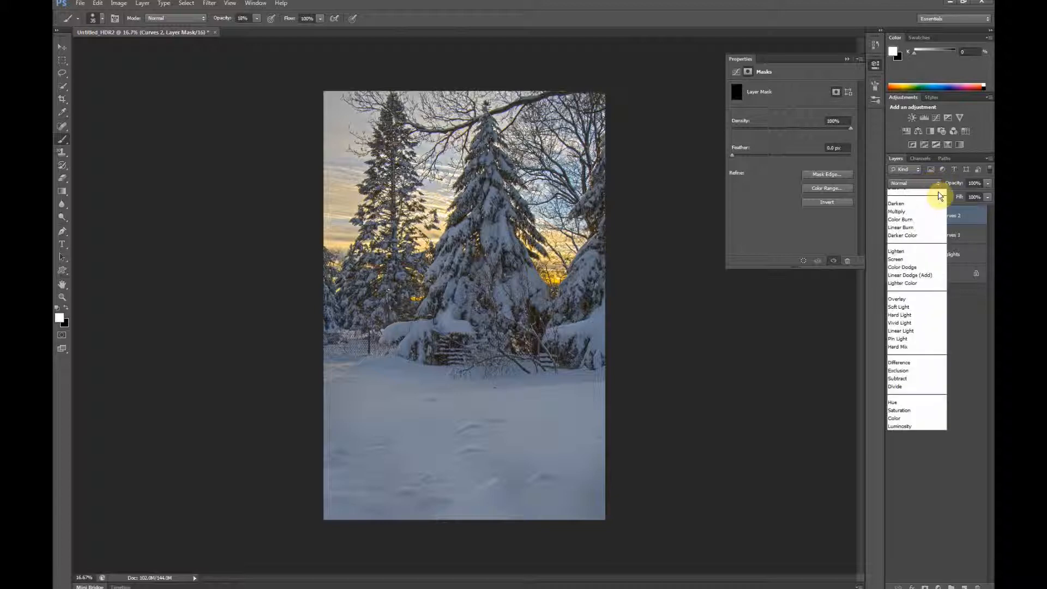
click(896, 436)
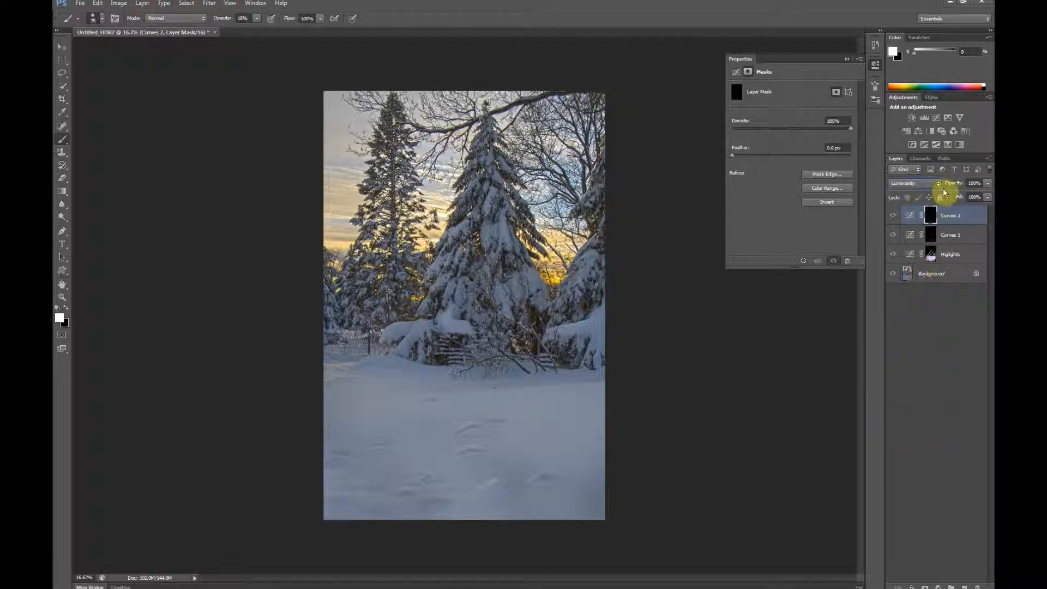
mouse_move(946, 188)
mouse_down()
mouse_move(936, 188)
mouse_move(963, 188)
mouse_up()
click(894, 216)
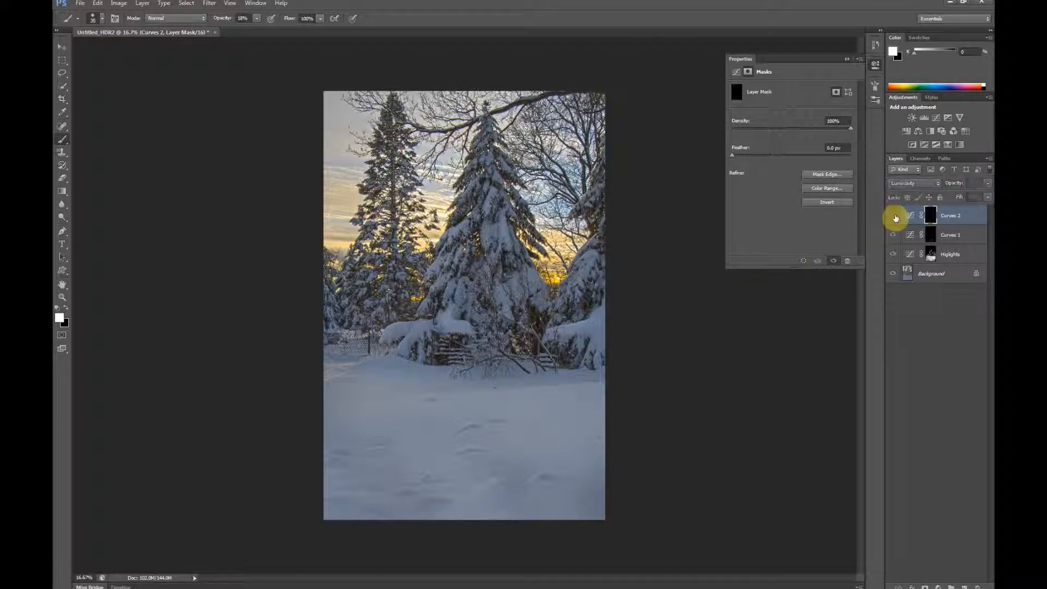
click(894, 218)
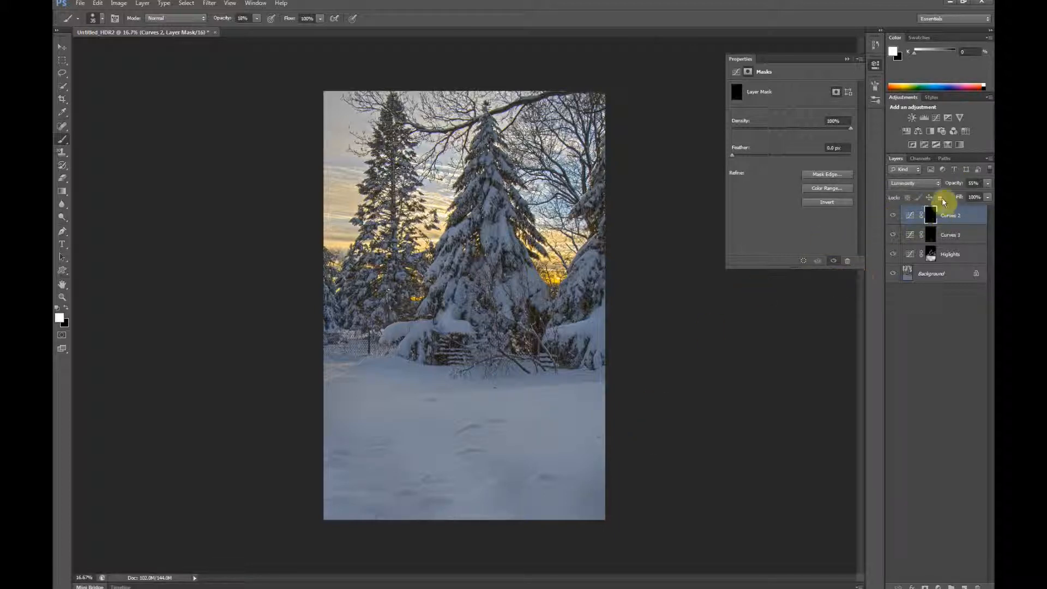
drag(956, 187, 959, 188)
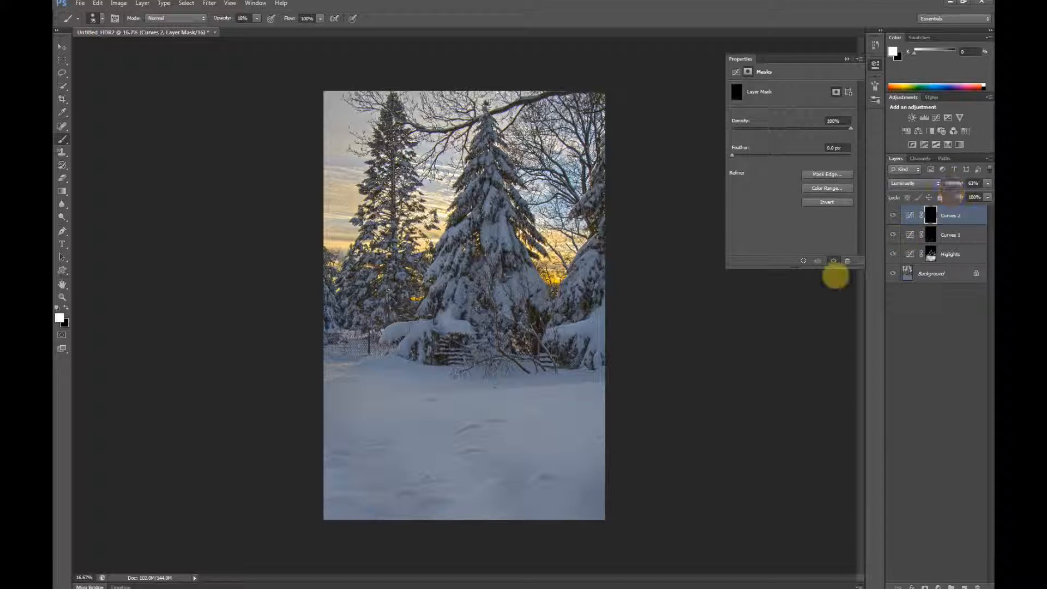
Step: Rename the Curves 1 layer "shadows" and lower its opacity, comparing the image with the layer hidden and shown
click(894, 234)
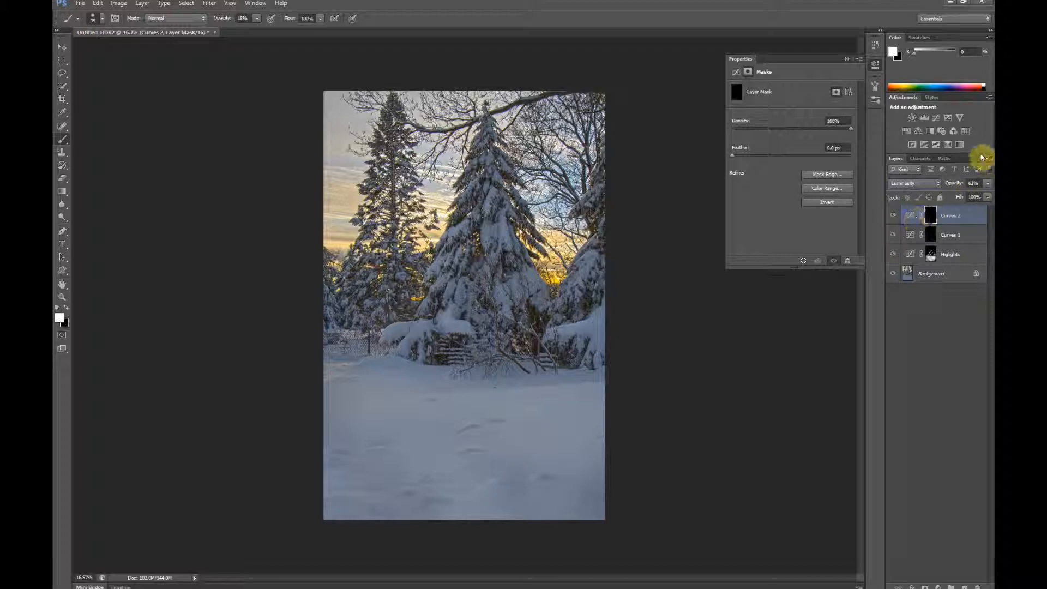
click(961, 234)
double_click(957, 235)
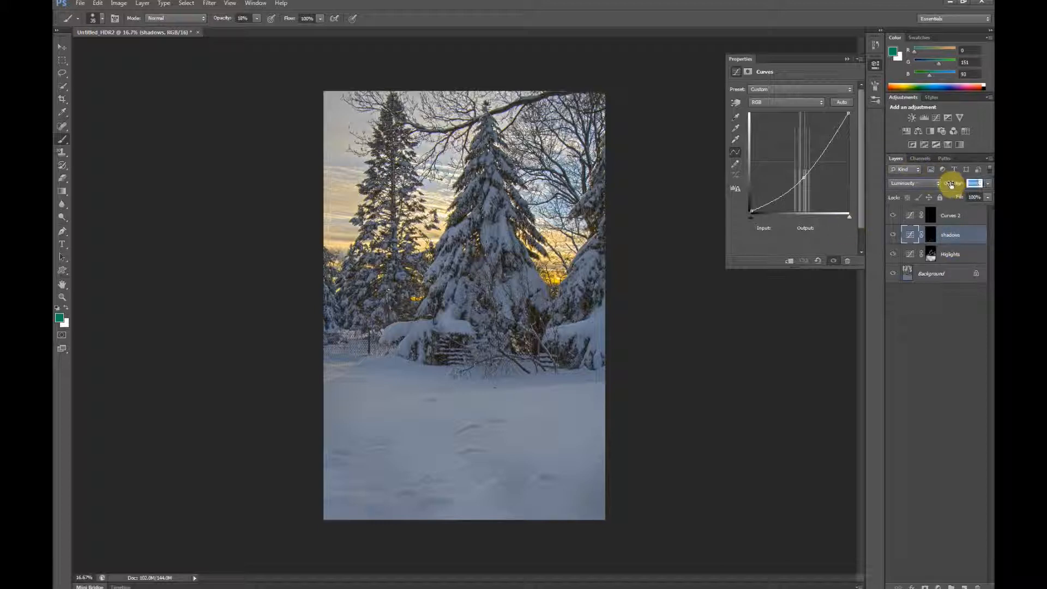
drag(946, 186, 933, 189)
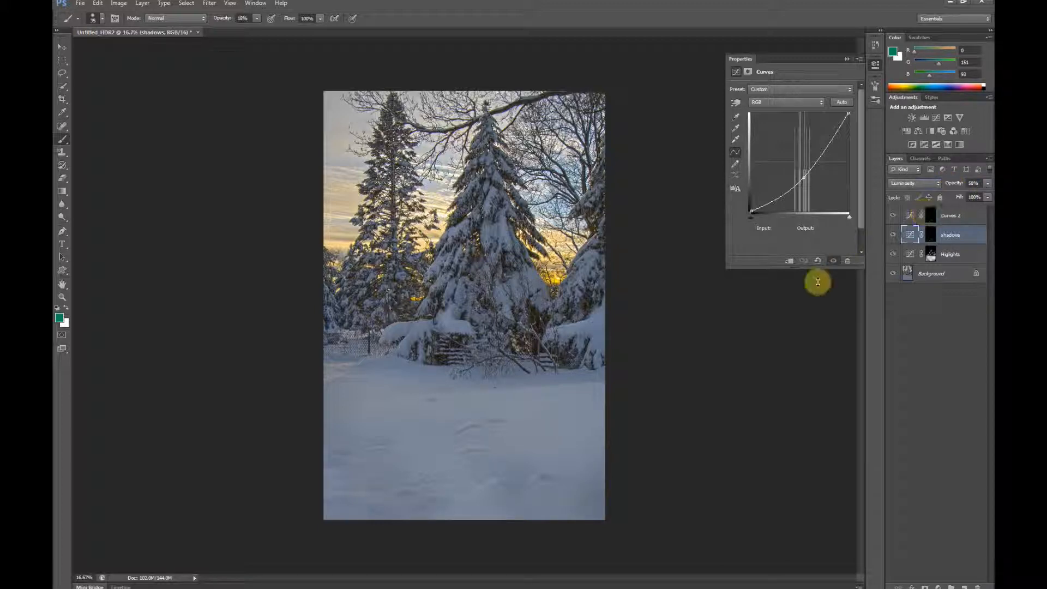
click(895, 236)
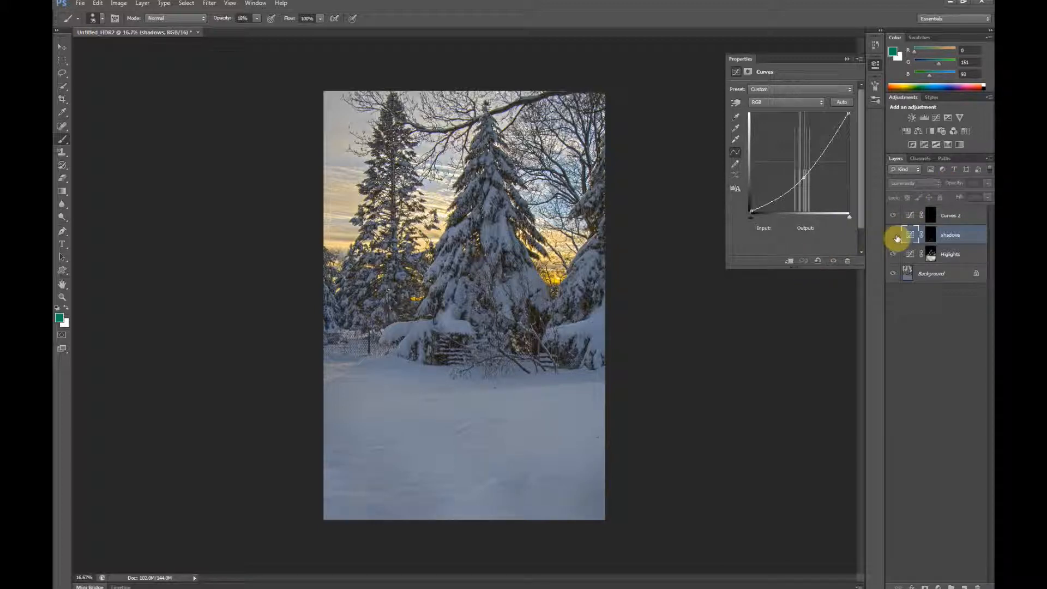
click(893, 237)
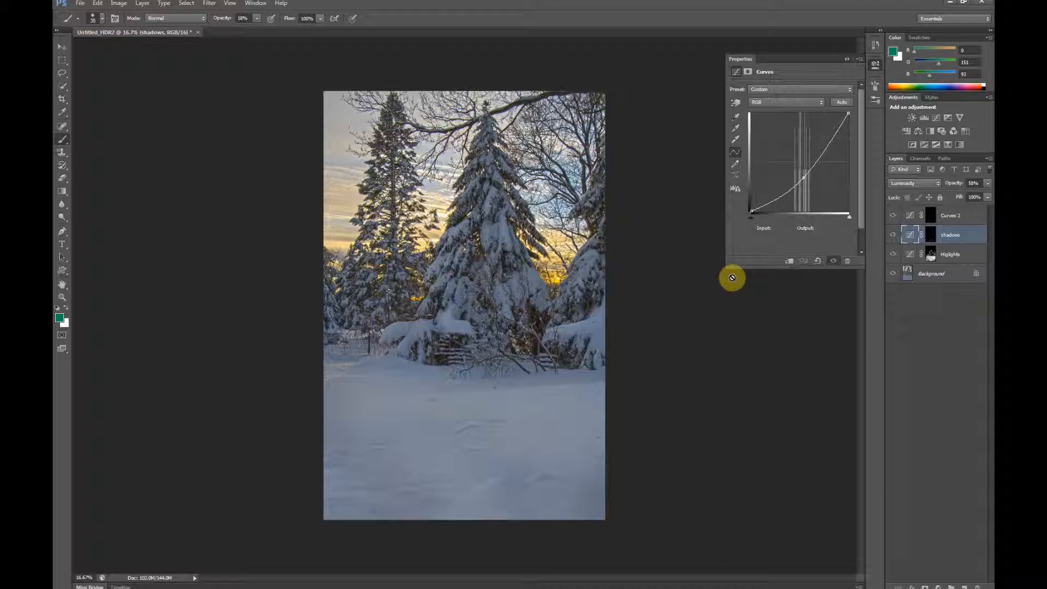
Step: Target the shadows layer's mask, enlarge the brush to 200 px and paint shading into the snow below the trees
click(931, 235)
click(910, 236)
click(932, 234)
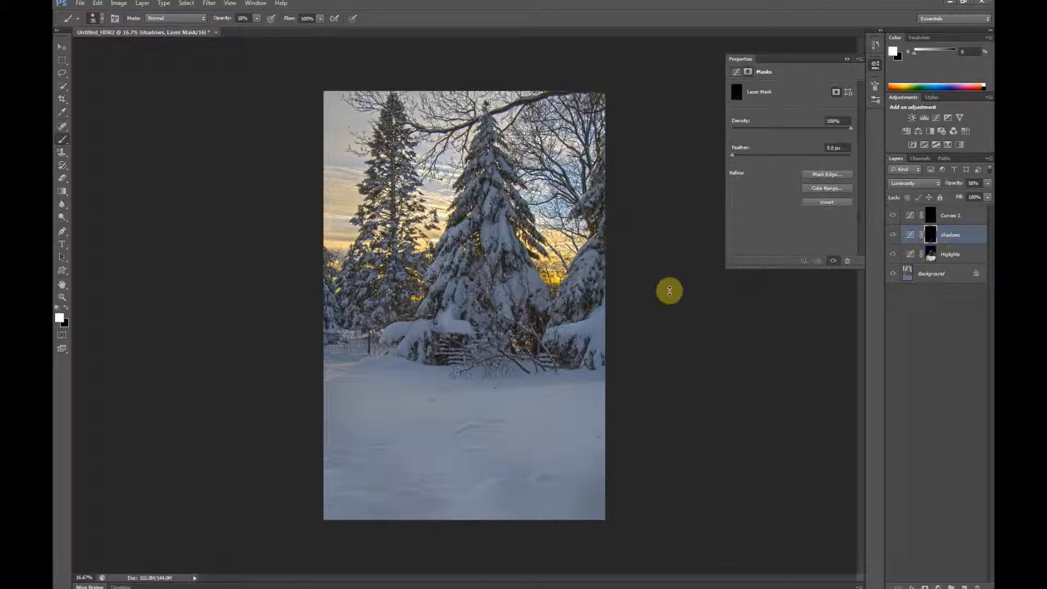
key(bracketright)
key(bracketright)
key(bracketright)
key(bracketright)
key(bracketright)
key(bracketright)
key(bracketright)
key(bracketright)
key(bracketright)
key(bracketright)
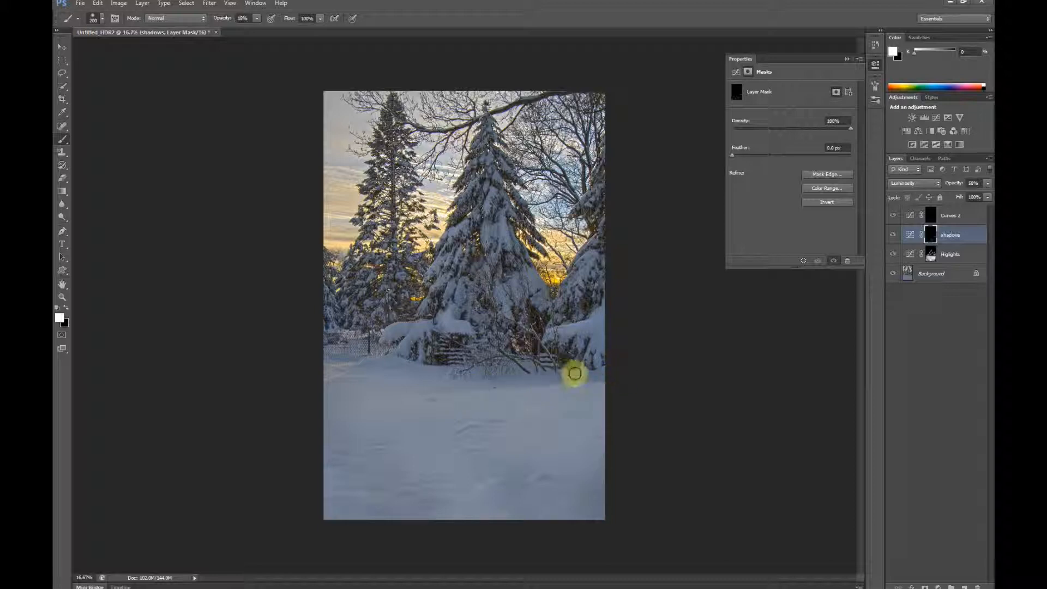
mouse_move(520, 383)
mouse_down()
mouse_move(429, 387)
mouse_move(456, 378)
mouse_move(388, 397)
mouse_move(490, 372)
mouse_move(329, 405)
mouse_move(375, 379)
mouse_move(359, 367)
mouse_move(426, 358)
mouse_move(338, 357)
mouse_move(403, 364)
mouse_move(361, 367)
mouse_move(423, 354)
mouse_move(386, 369)
mouse_move(511, 387)
mouse_up()
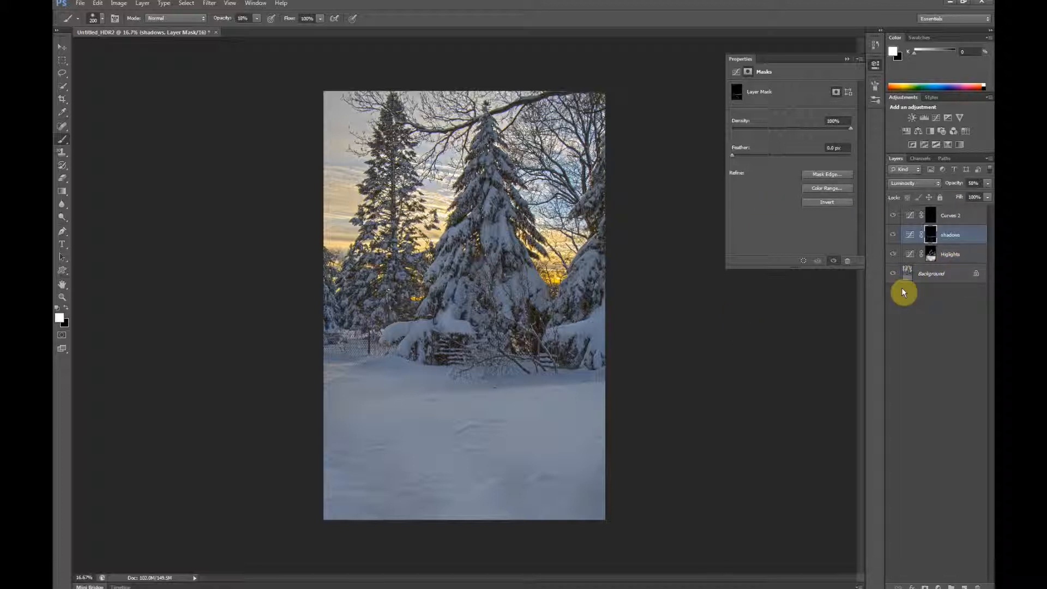
Step: Select the Background layer, collapse the Properties panel, and show the Actions panel enlarged to list more actions
click(943, 278)
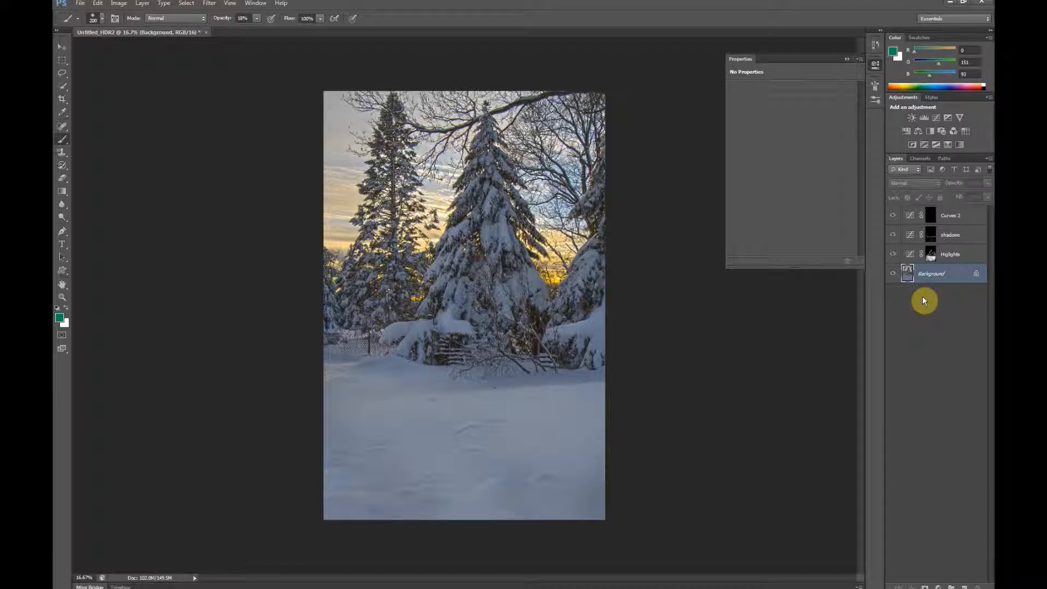
right_click(848, 61)
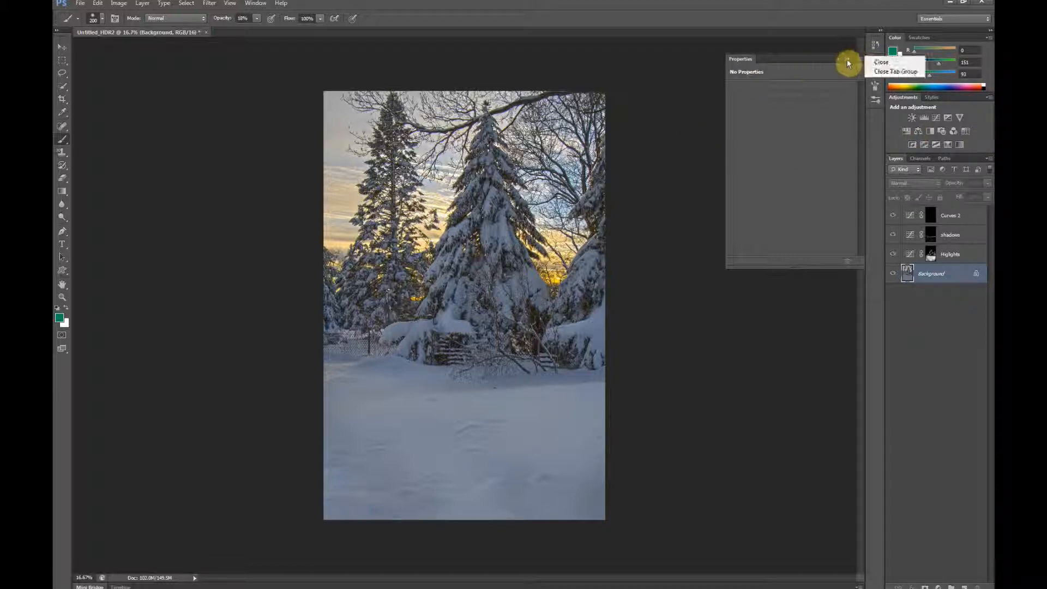
click(847, 60)
click(849, 57)
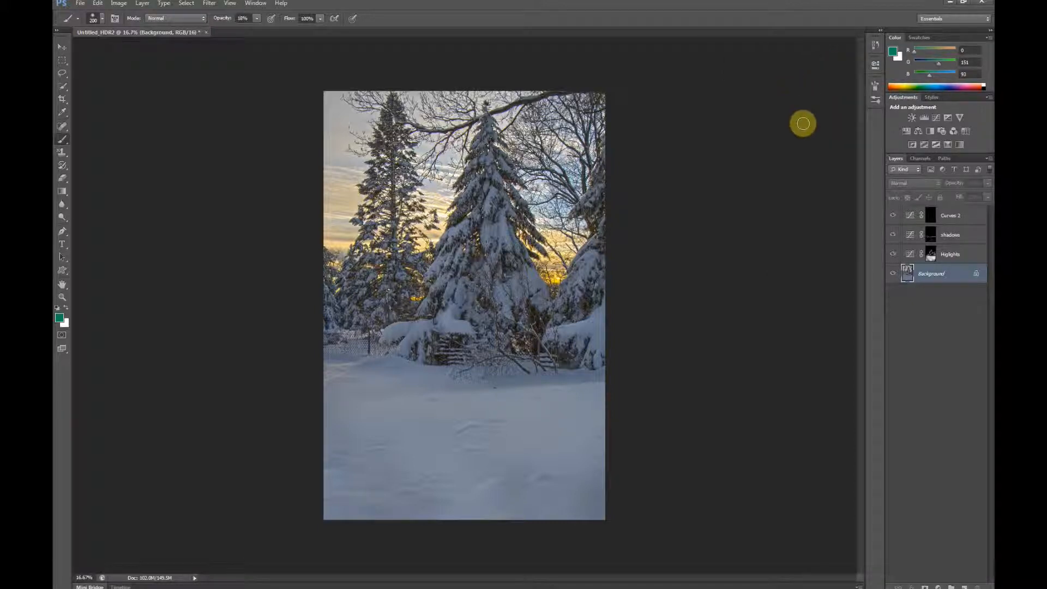
click(266, 4)
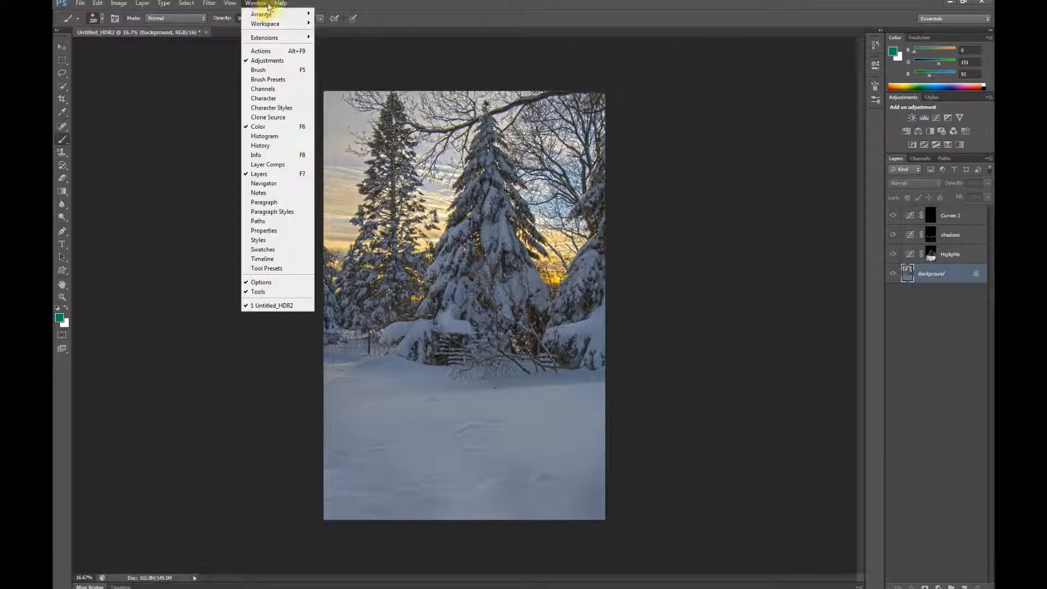
click(262, 51)
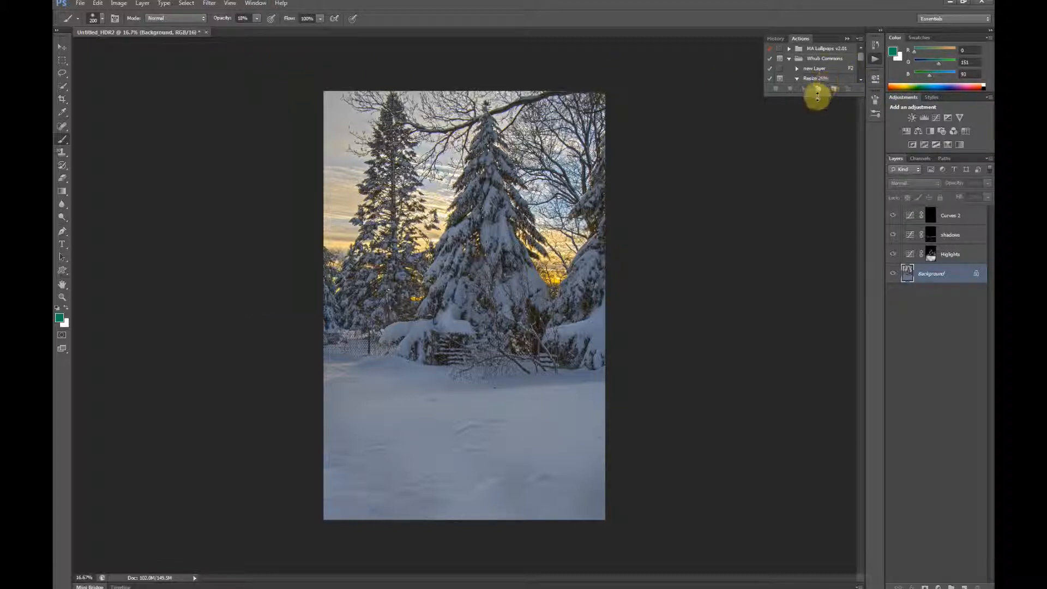
drag(813, 93, 802, 162)
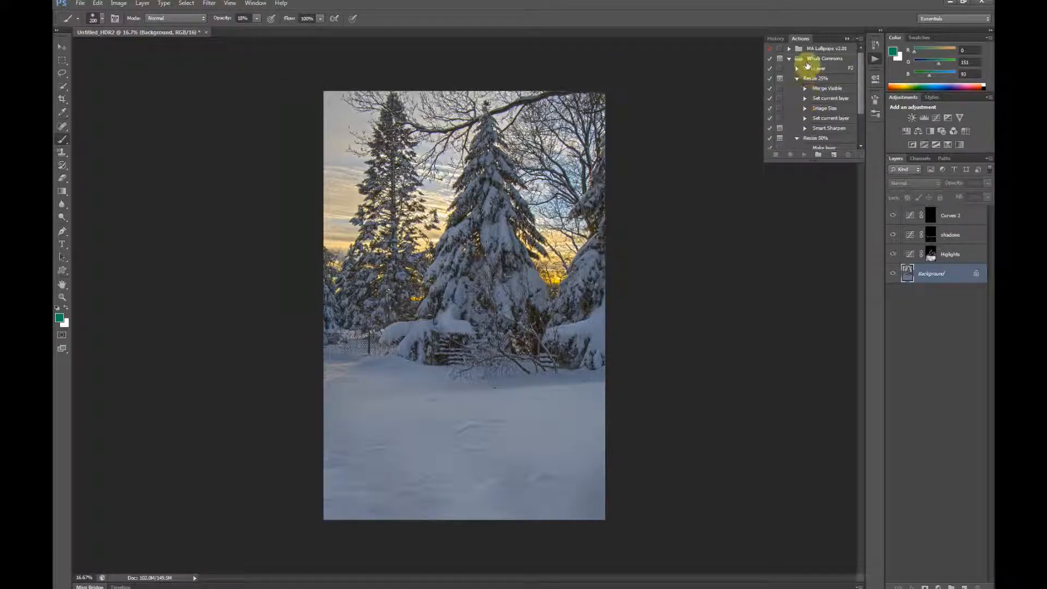
Step: Run the Sweetener action from the MA Lollipops v2.01 set and set the resulting layer's blend mode to Linear Burn
click(789, 48)
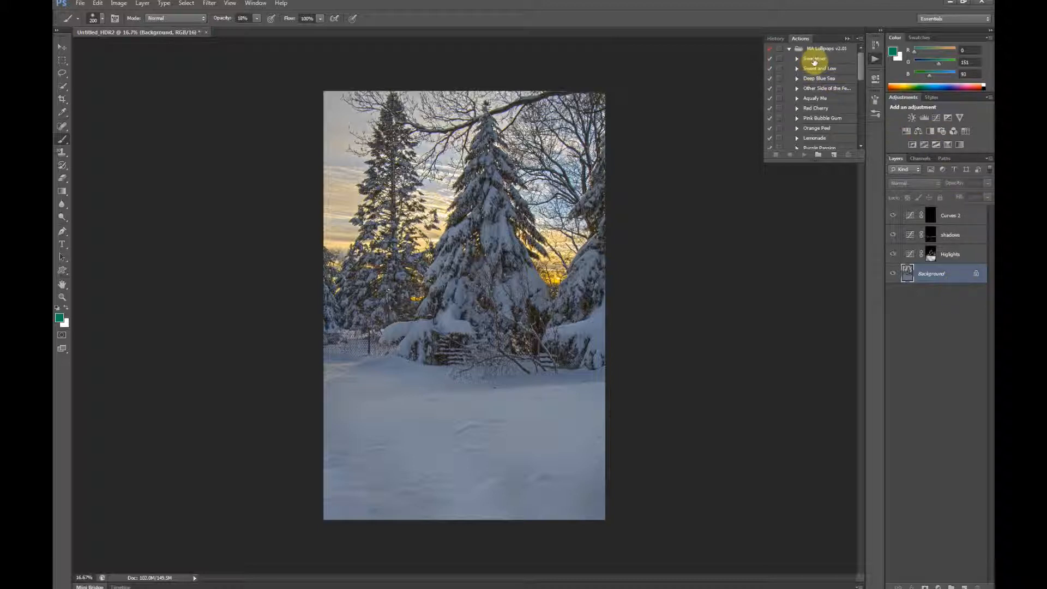
click(814, 59)
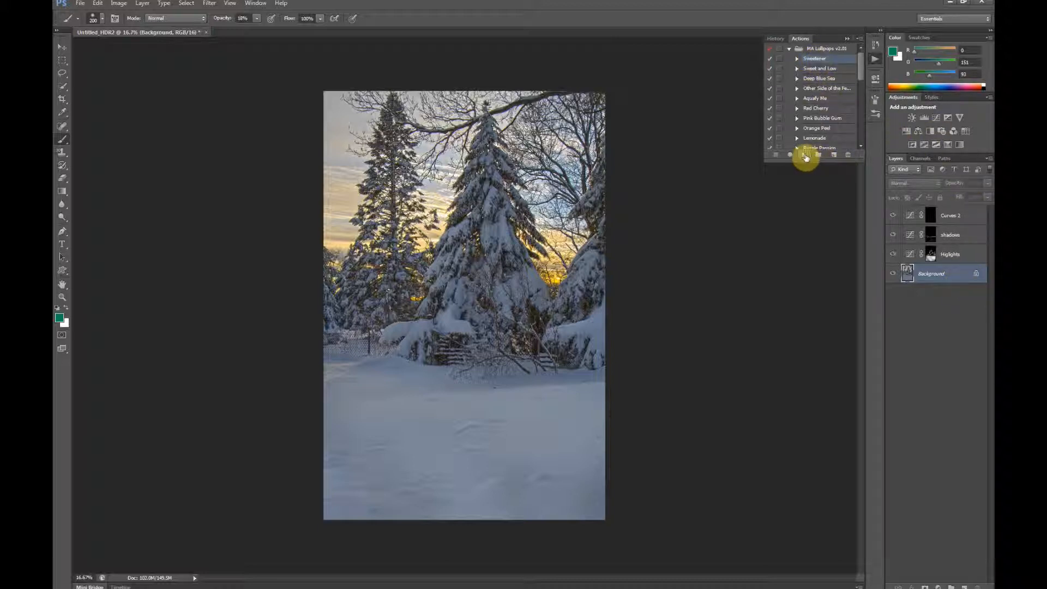
click(806, 158)
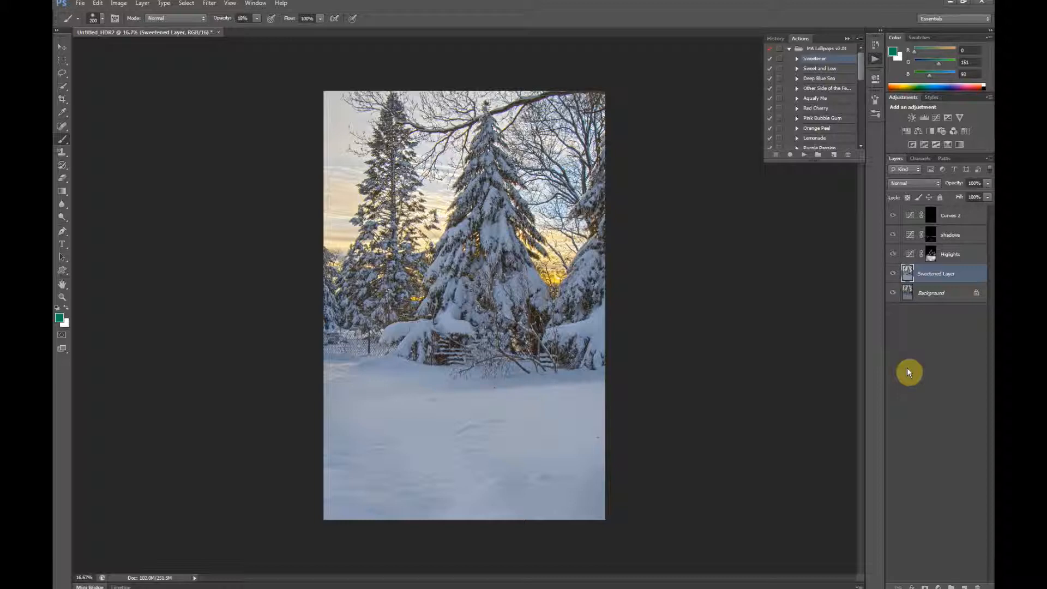
click(937, 185)
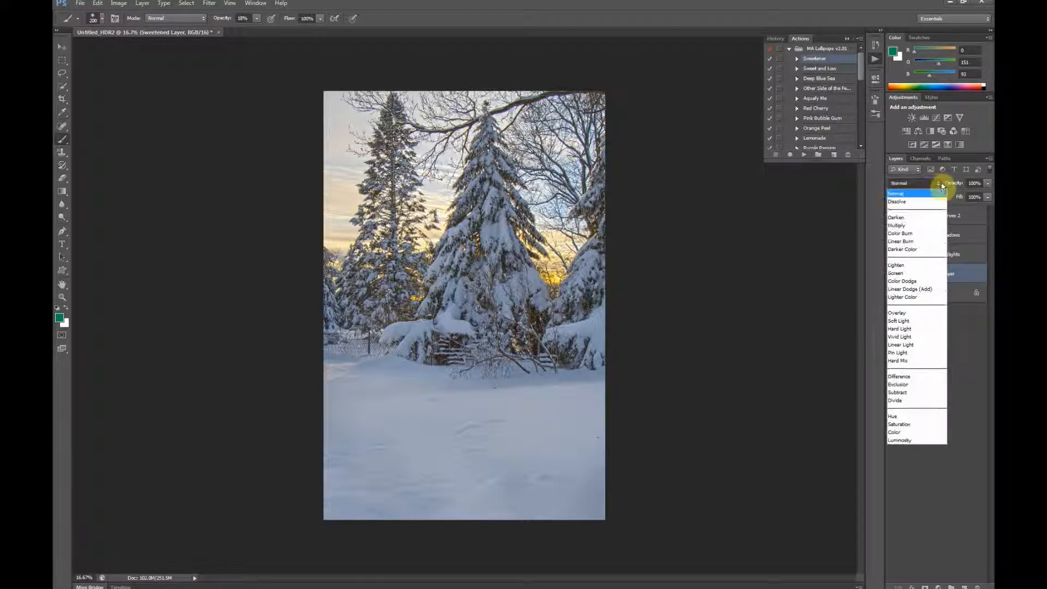
click(922, 243)
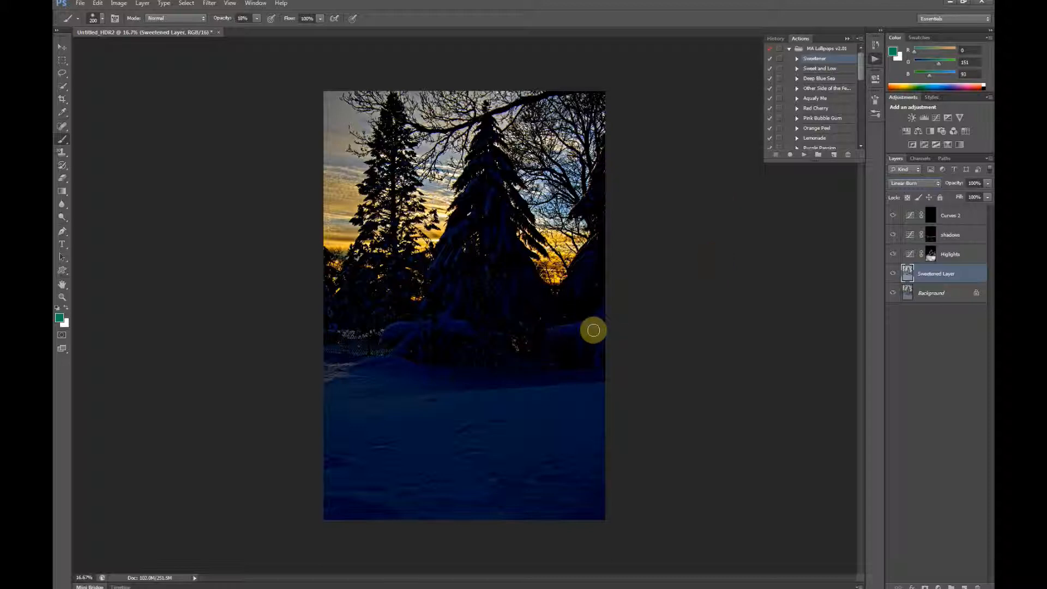
Step: Use Calculations to combine the Merged and Sweetened Layer red channels with Linear Burn blending at 100% into a new channel
click(119, 4)
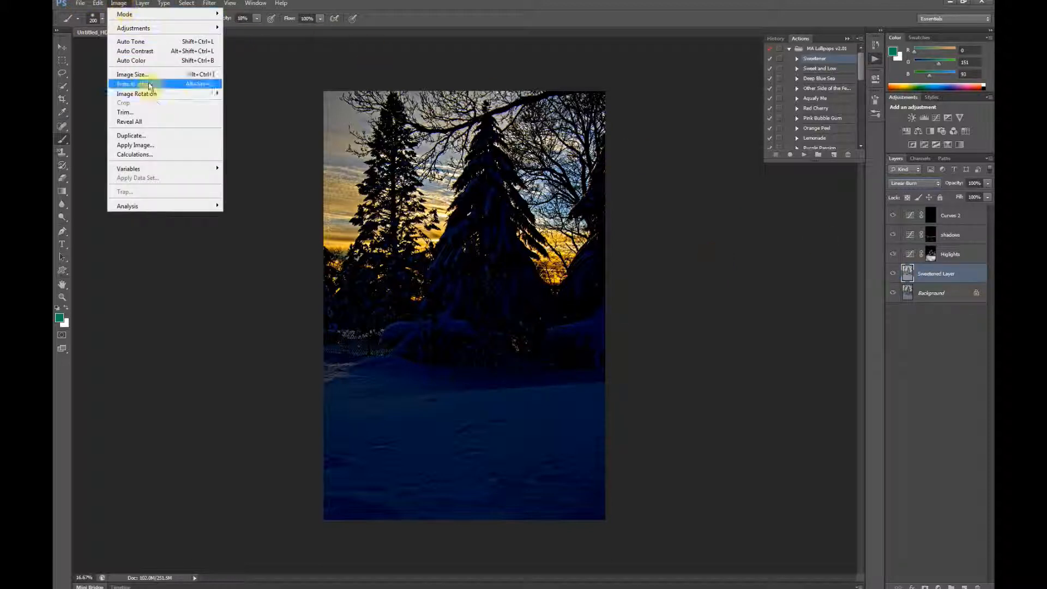
click(162, 160)
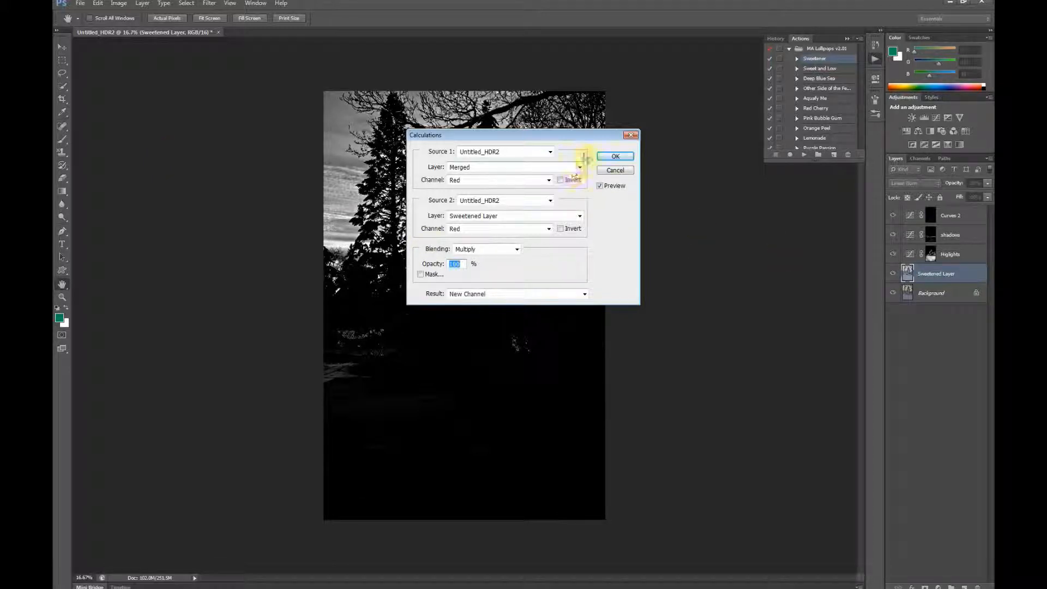
drag(578, 136, 746, 171)
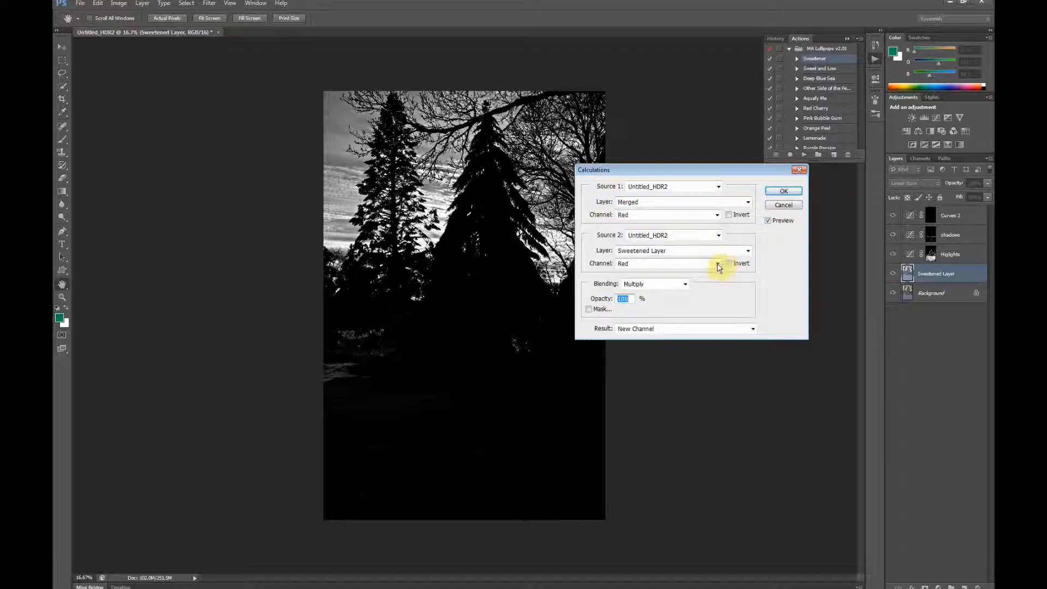
click(685, 284)
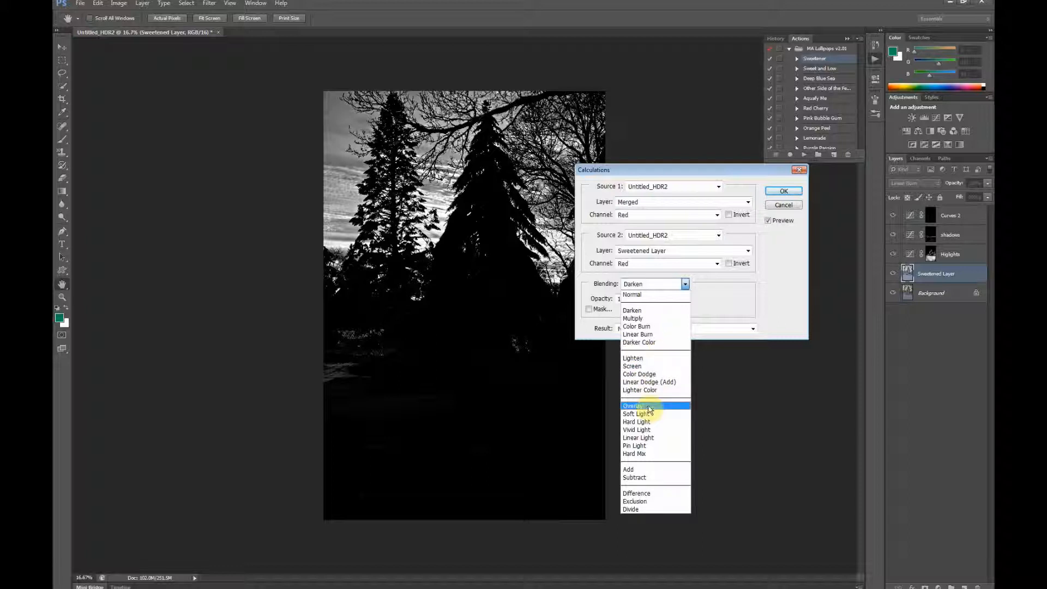
click(646, 336)
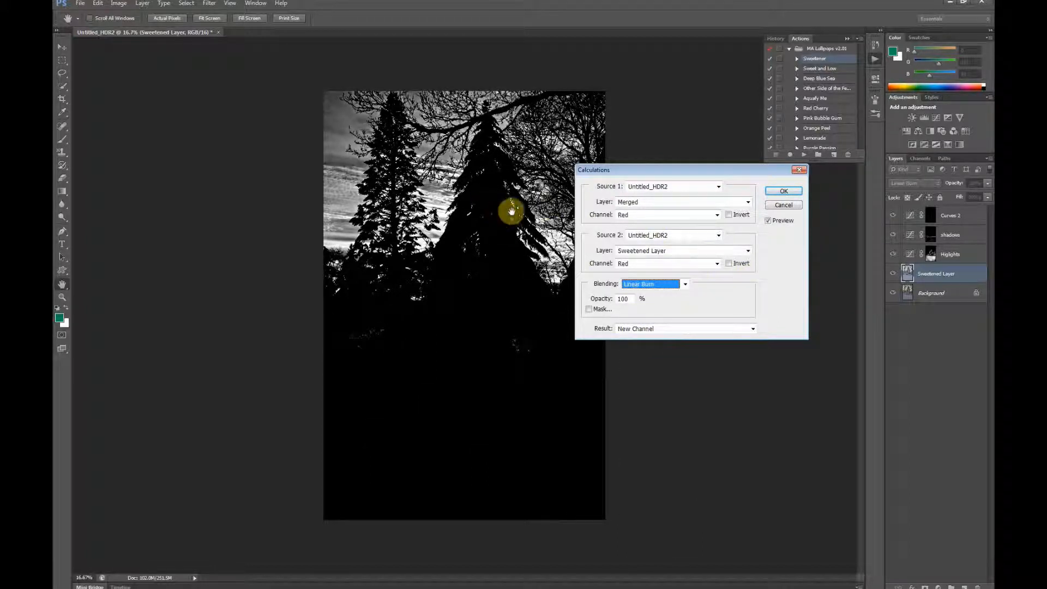
click(784, 192)
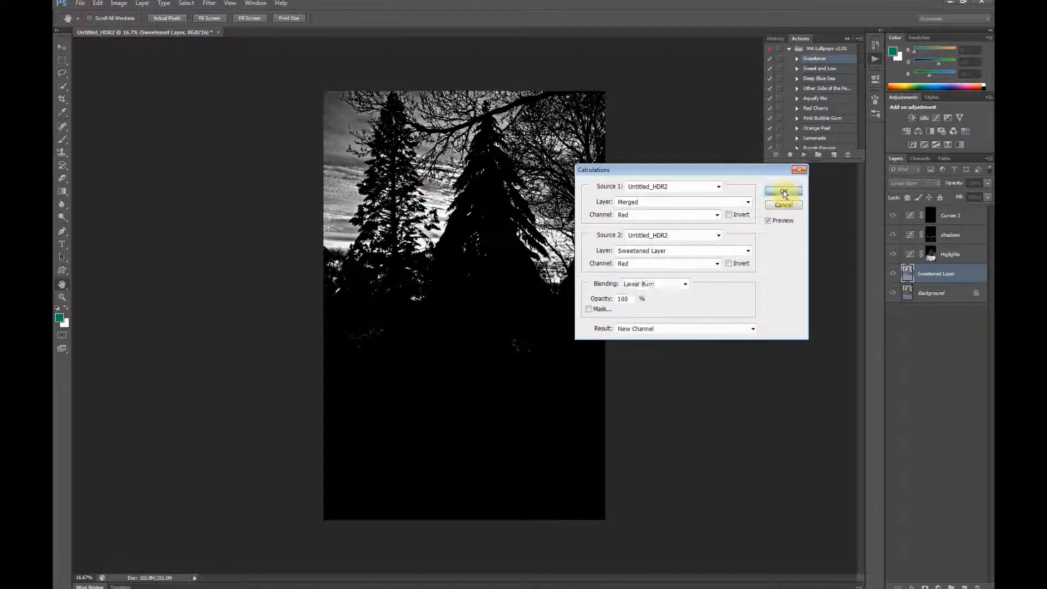
key(b)
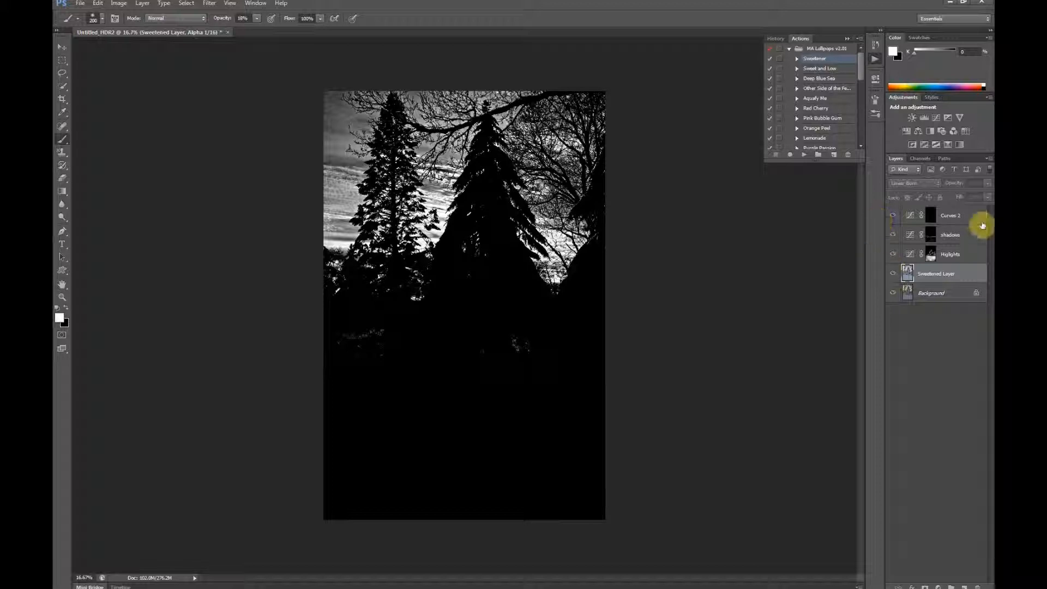
Step: Apply Levels to the Alpha 1 channel with input black 7 and white 202, and brighten its midtones
click(923, 159)
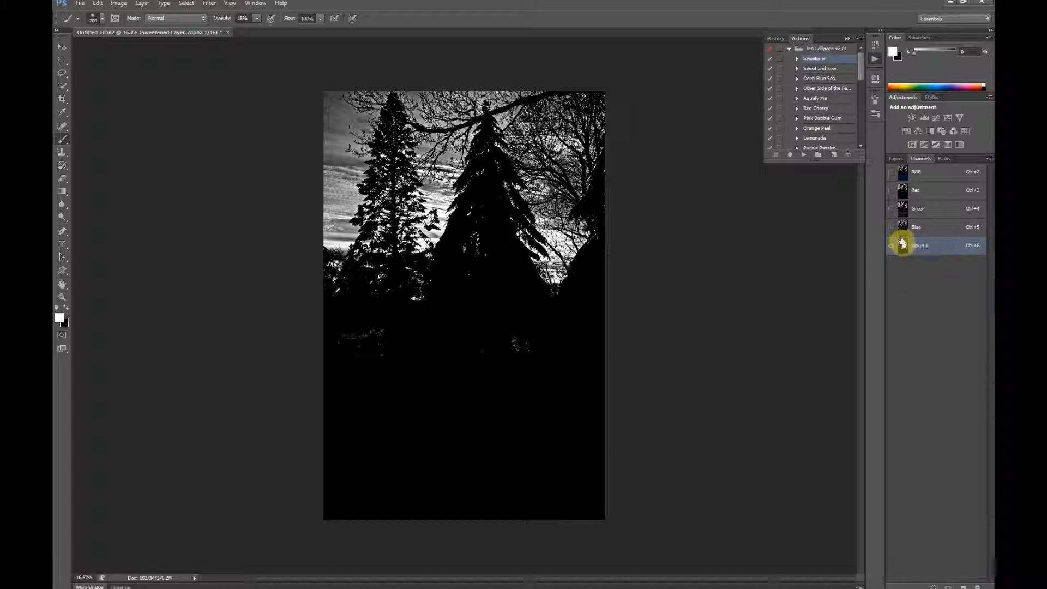
key(ctrl+l)
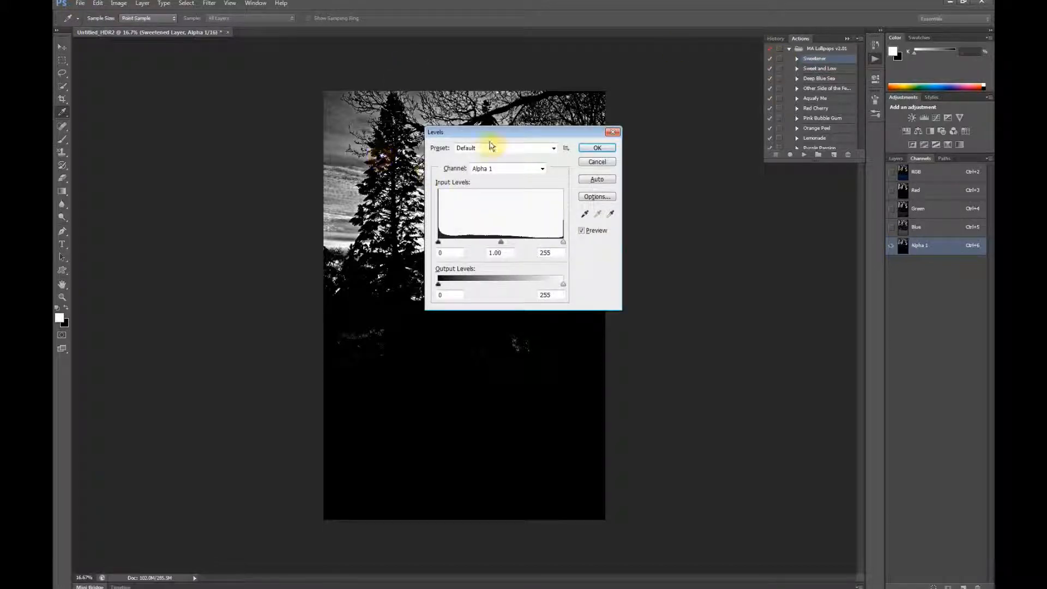
drag(527, 136, 772, 187)
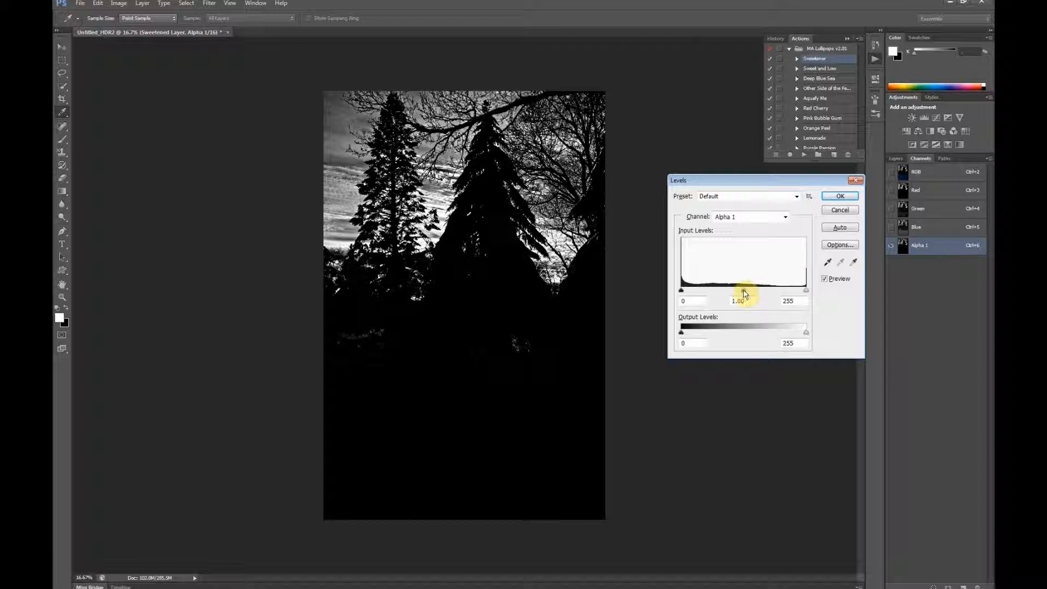
drag(745, 293, 724, 293)
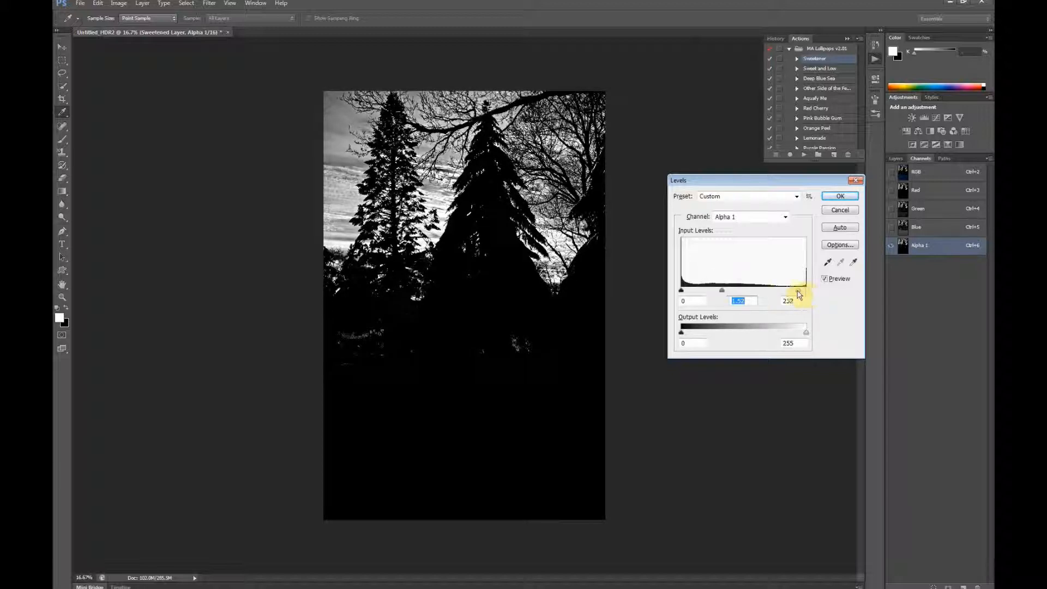
drag(799, 295, 778, 296)
mouse_move(681, 291)
mouse_down()
mouse_move(701, 294)
mouse_move(688, 290)
mouse_up()
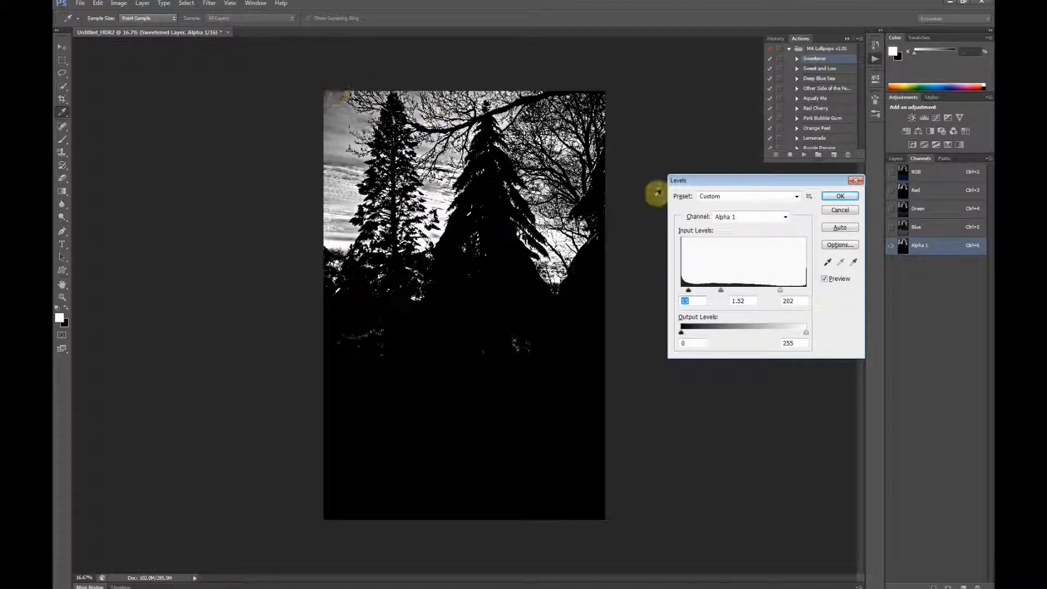
drag(693, 294, 705, 297)
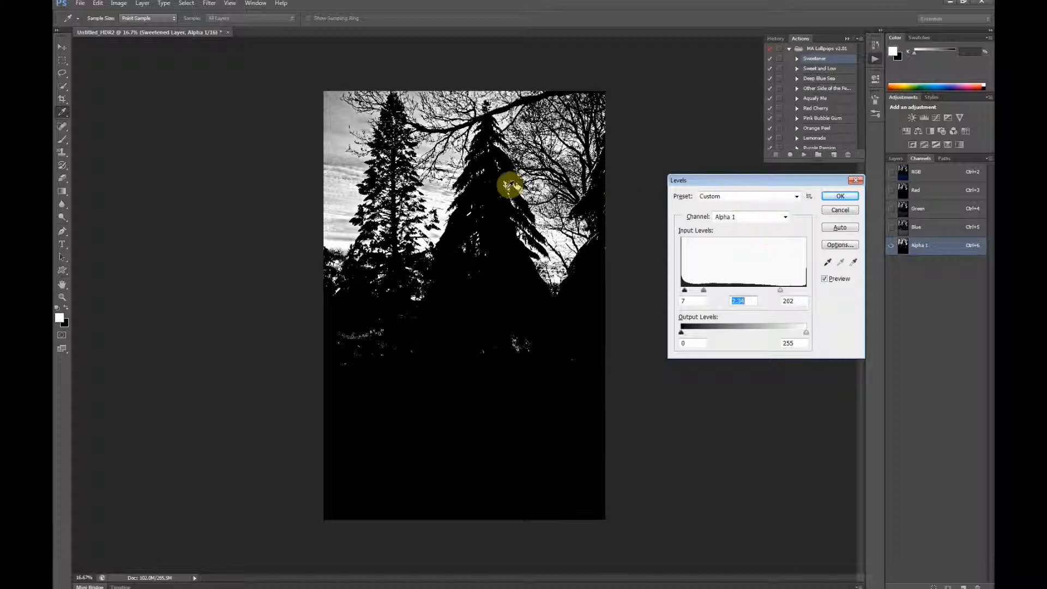
click(841, 197)
key(b)
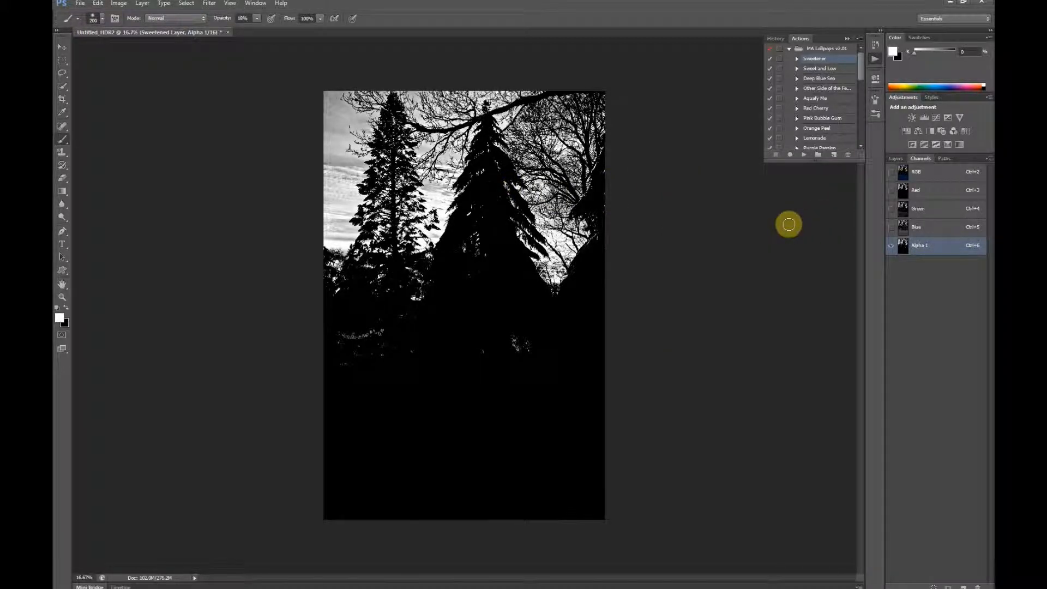
Step: Return to the RGB composite and hide the Sweetened Layer
click(909, 169)
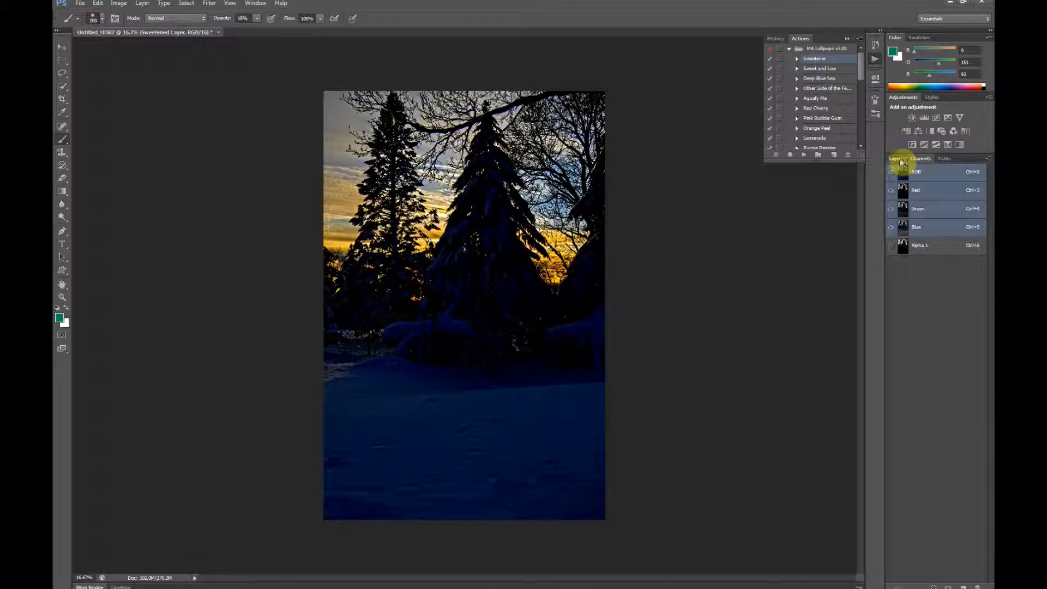
click(897, 159)
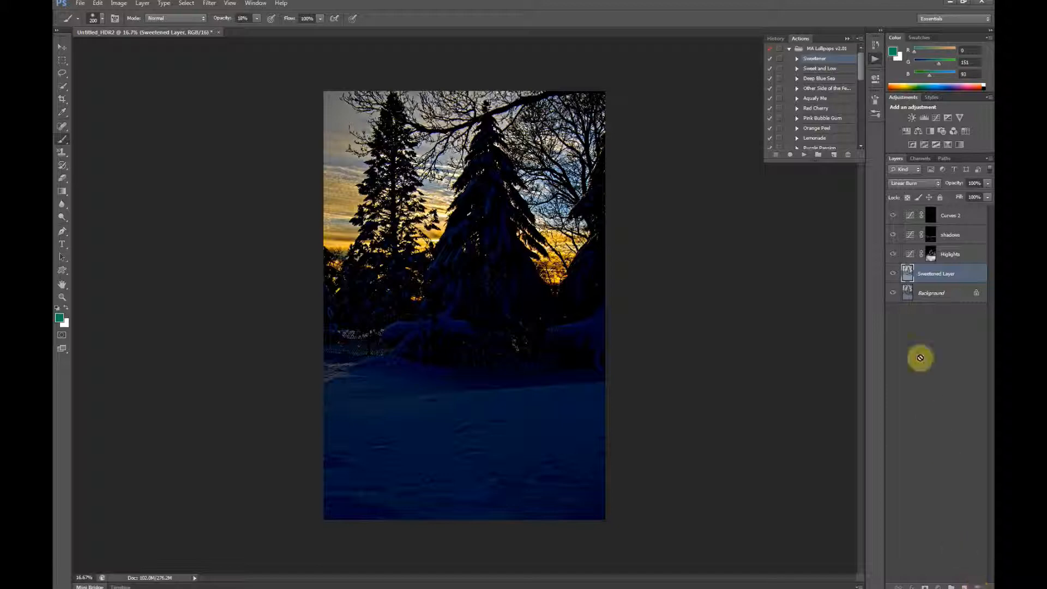
click(894, 274)
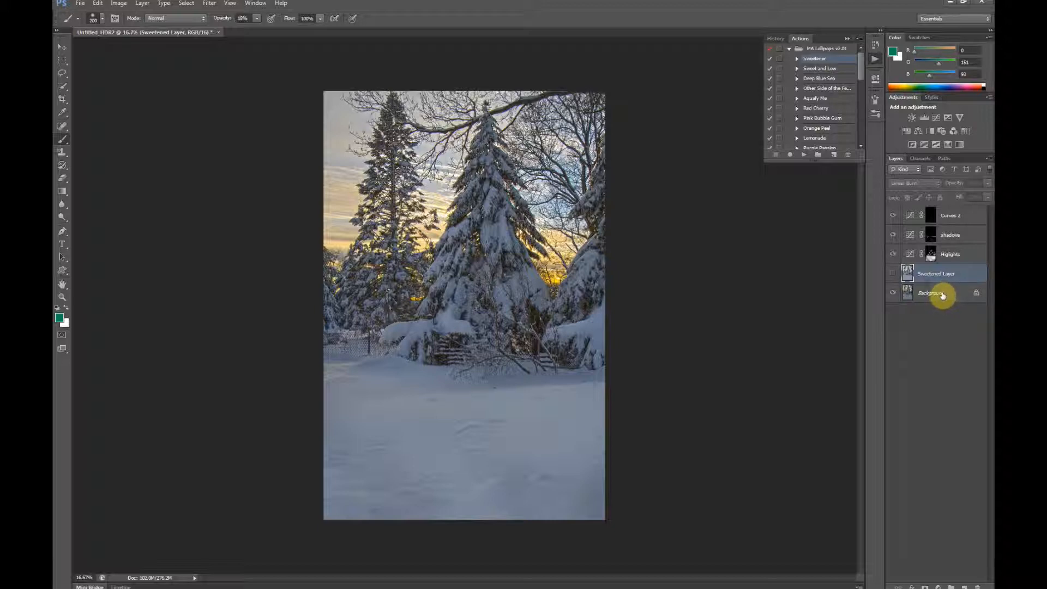
Step: Run the Aquafy Me action on the Background layer and raise the resulting layer's opacity to 100%
click(942, 295)
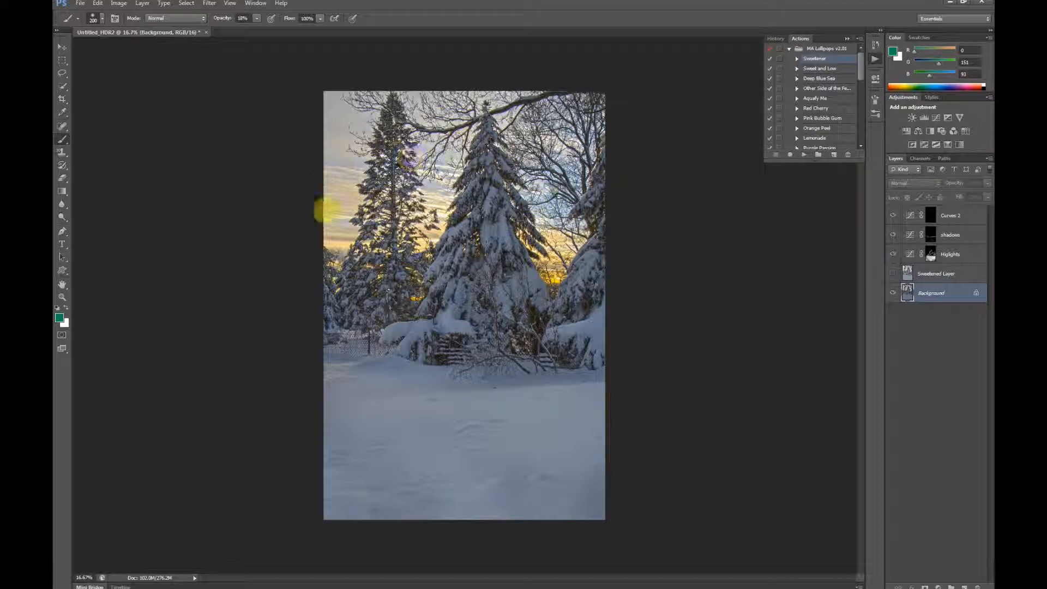
click(809, 100)
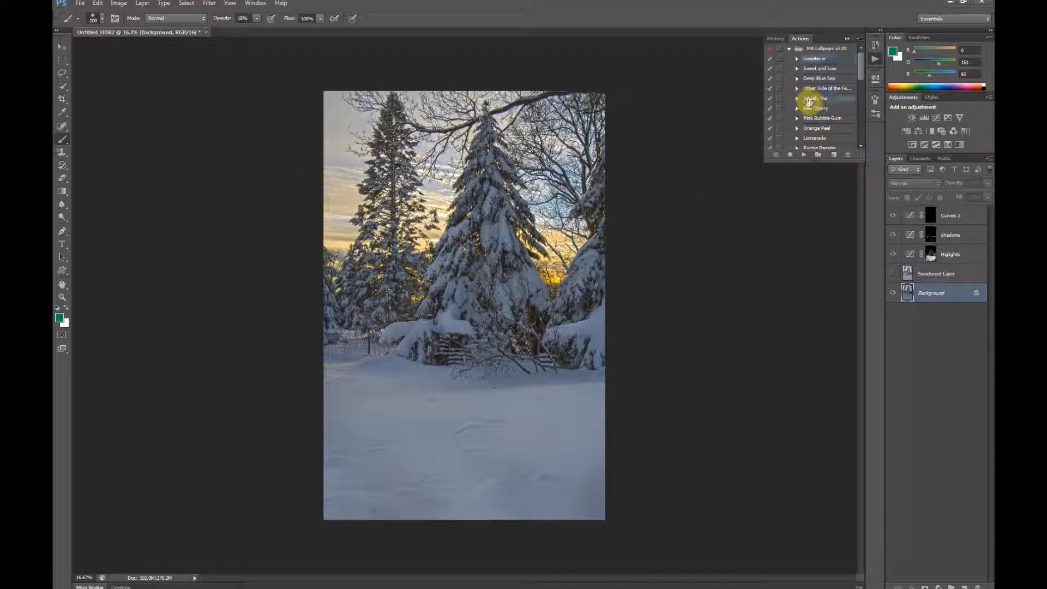
click(803, 156)
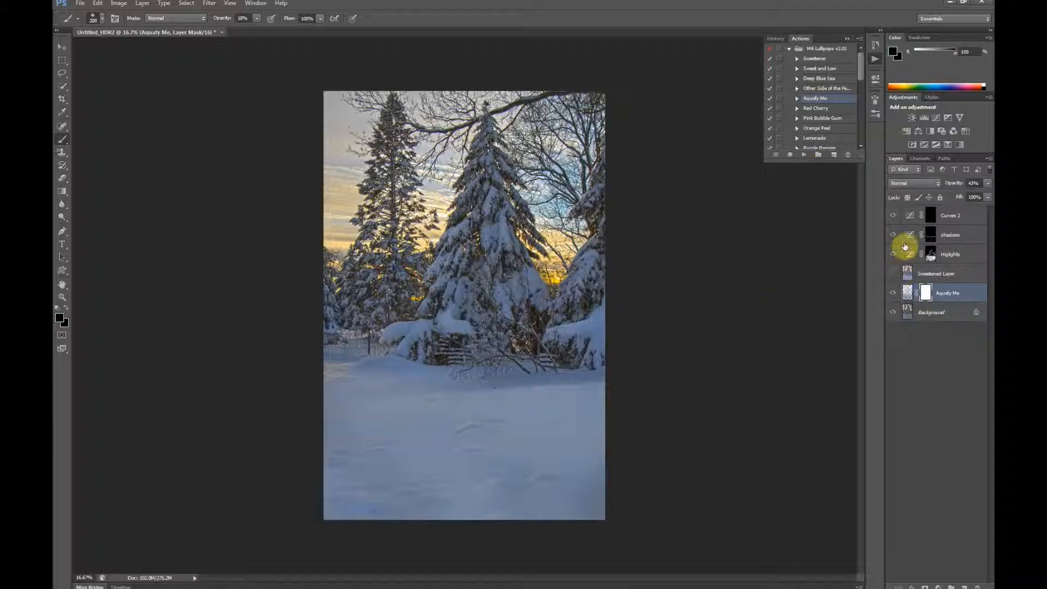
click(952, 186)
drag(951, 188, 988, 199)
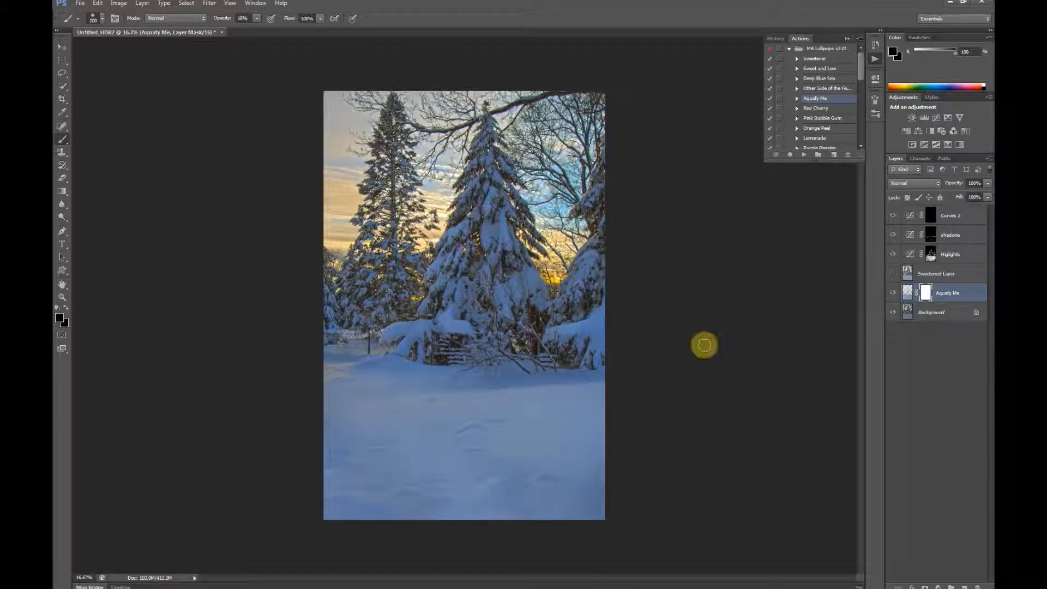
Step: Compare the image with the Aquafy Me layer hidden and shown, and set its blend mode to Linear Burn
click(893, 294)
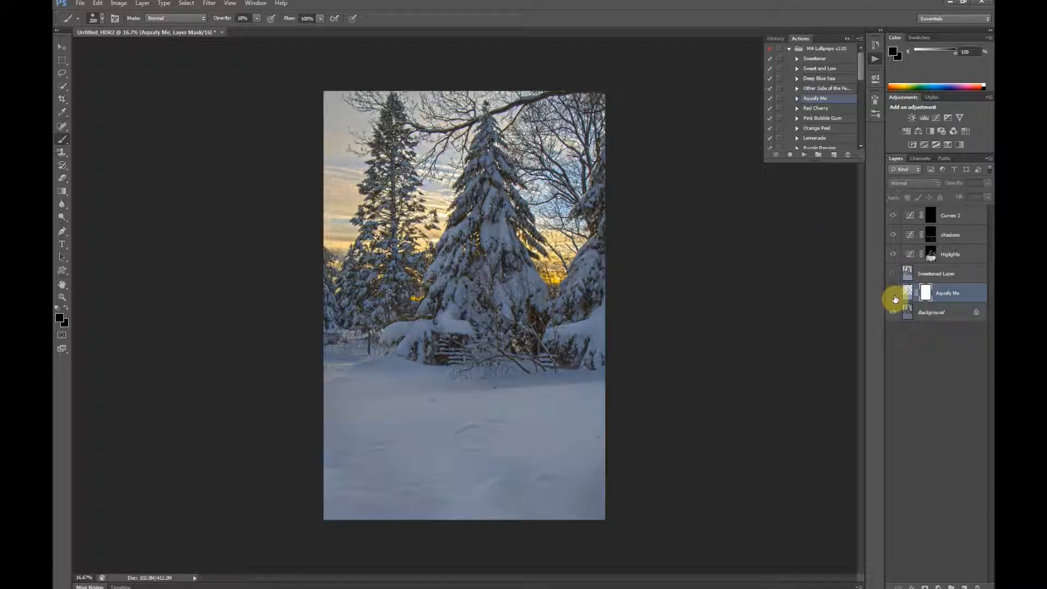
click(892, 296)
click(893, 295)
click(893, 294)
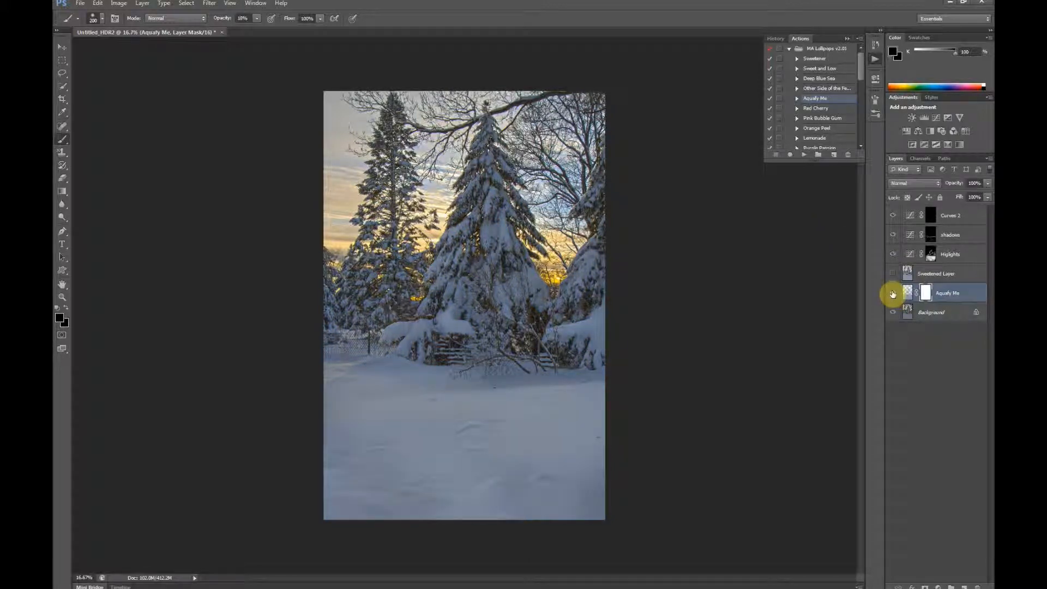
click(932, 184)
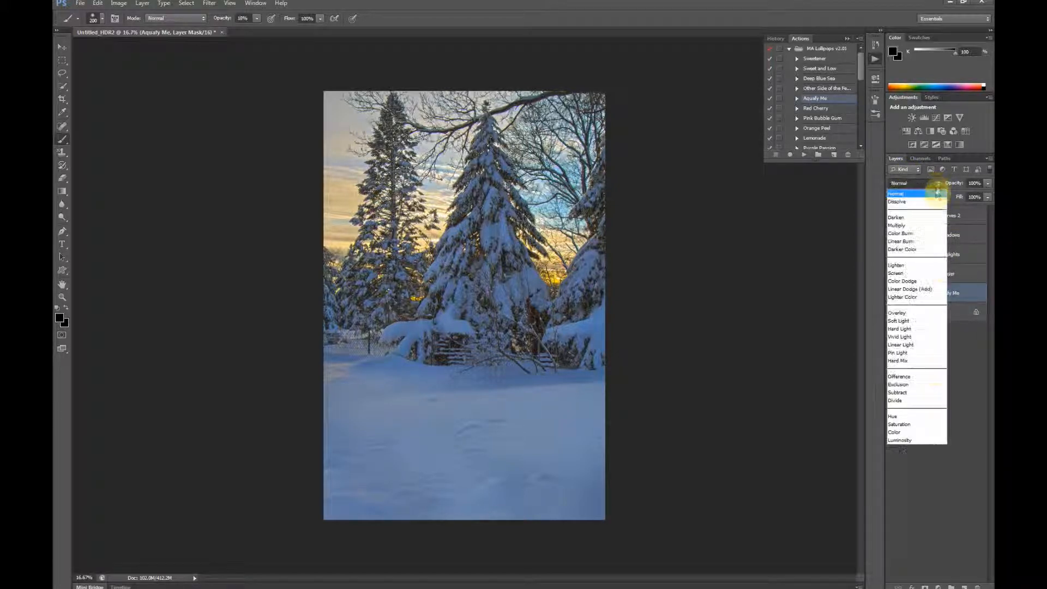
click(909, 242)
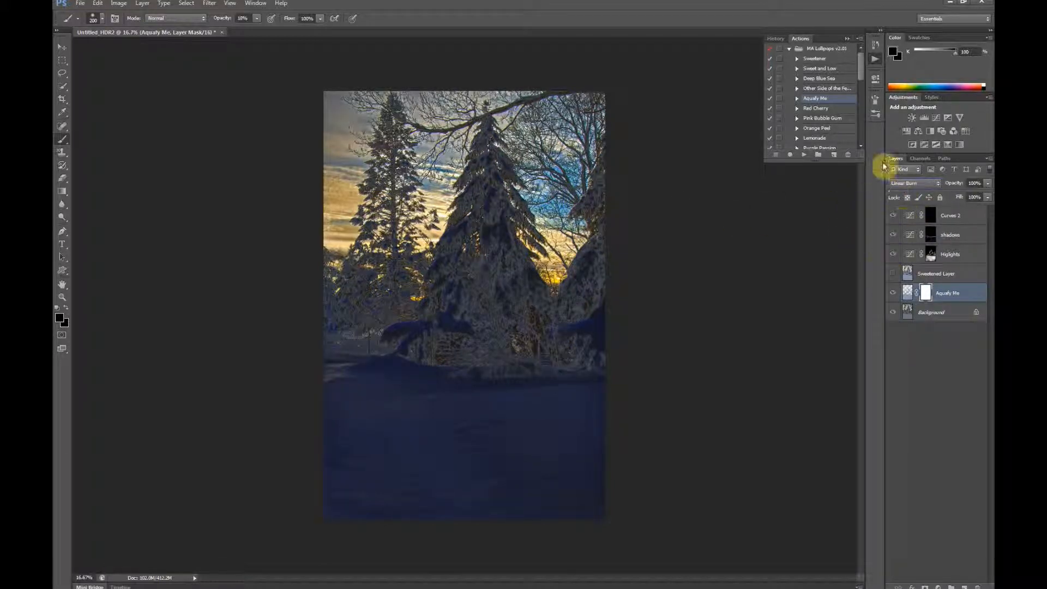
Step: Load the Alpha 1 channel as a selection and return to the Aquafy Me layer with the RGB composite active
click(920, 158)
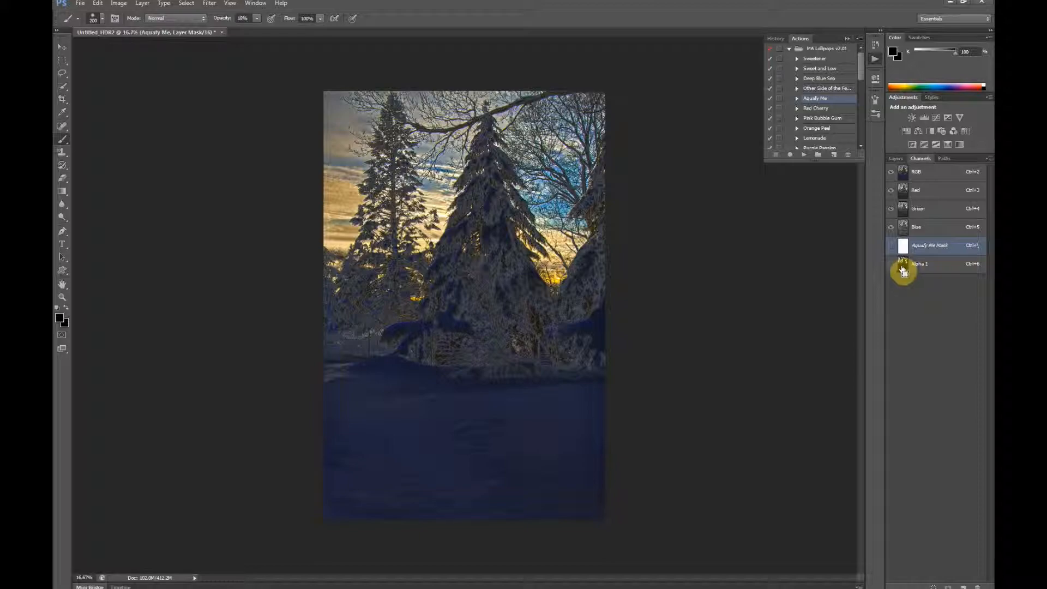
ctrl+click(903, 266)
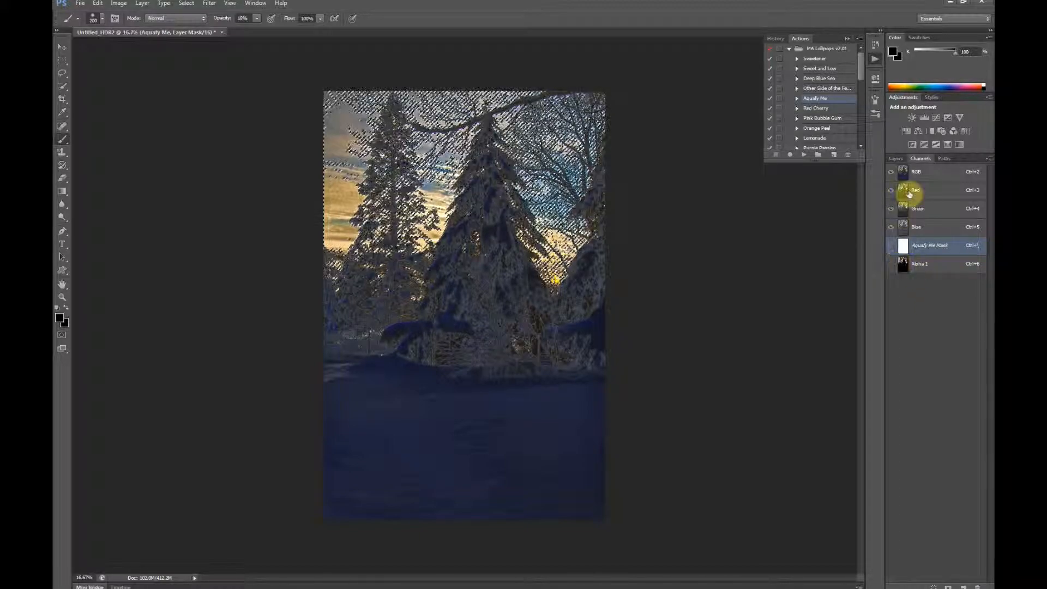
click(902, 166)
click(898, 160)
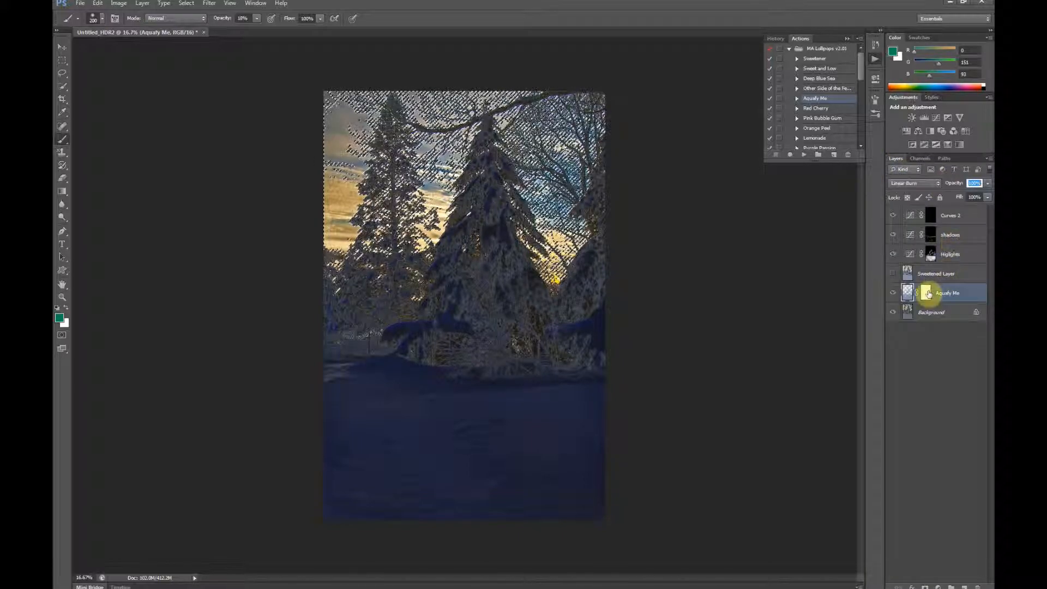
Step: Invert the Aquafy Me layer's mask to black and make white the foreground color
click(925, 297)
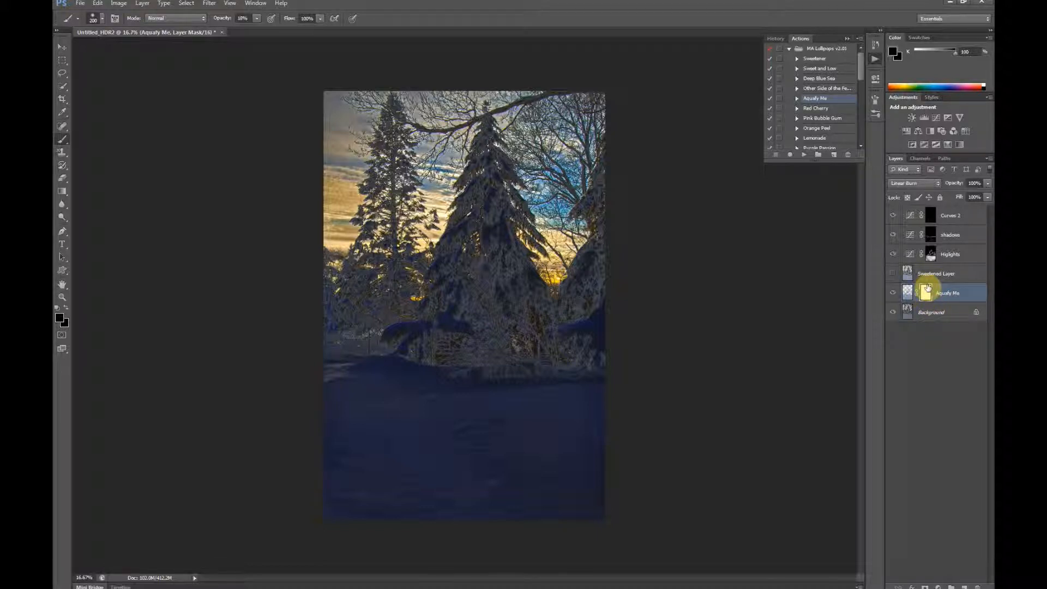
key(ctrl+i)
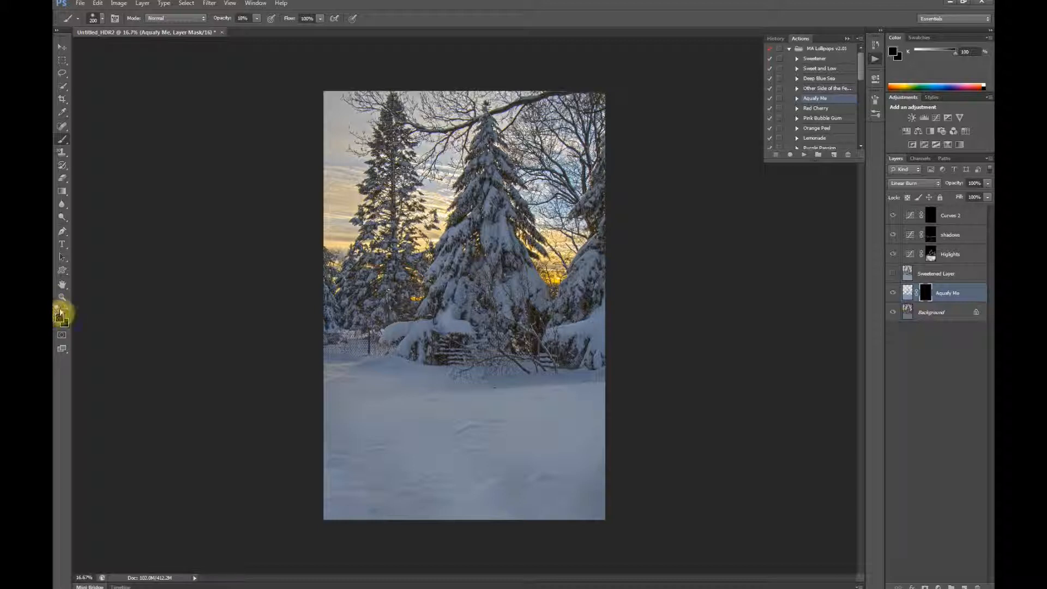
click(65, 307)
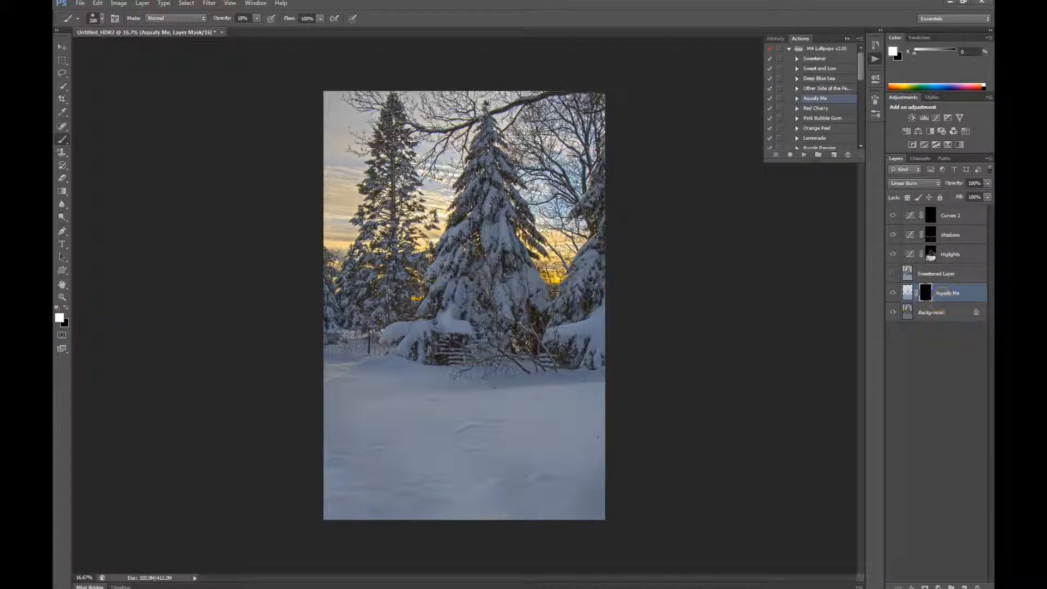
Step: Load the Alpha 1 channel as a selection over the RGB image and target the Aquafy Me layer's mask
click(920, 158)
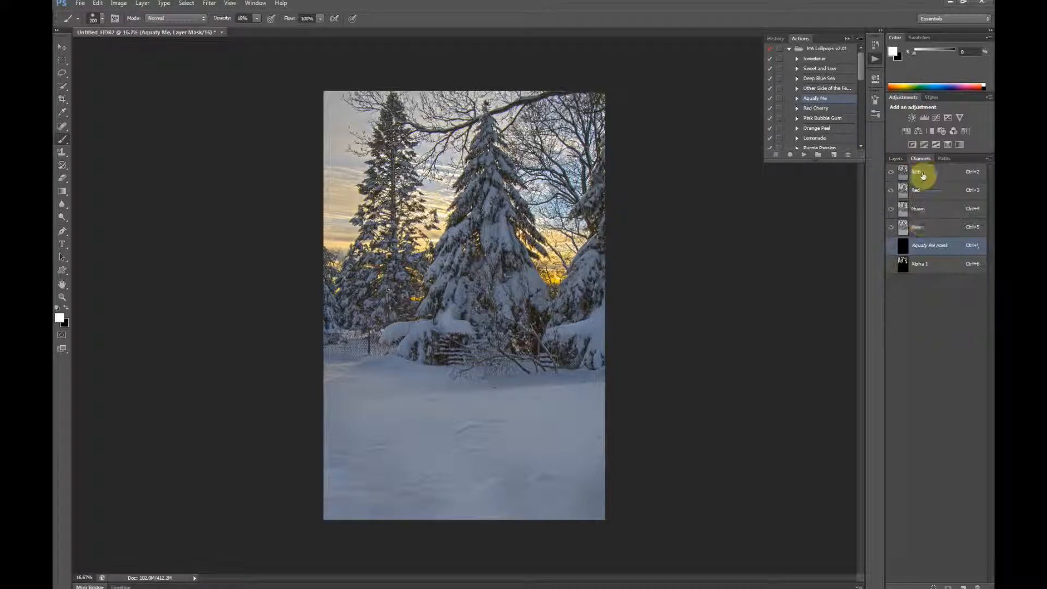
click(903, 266)
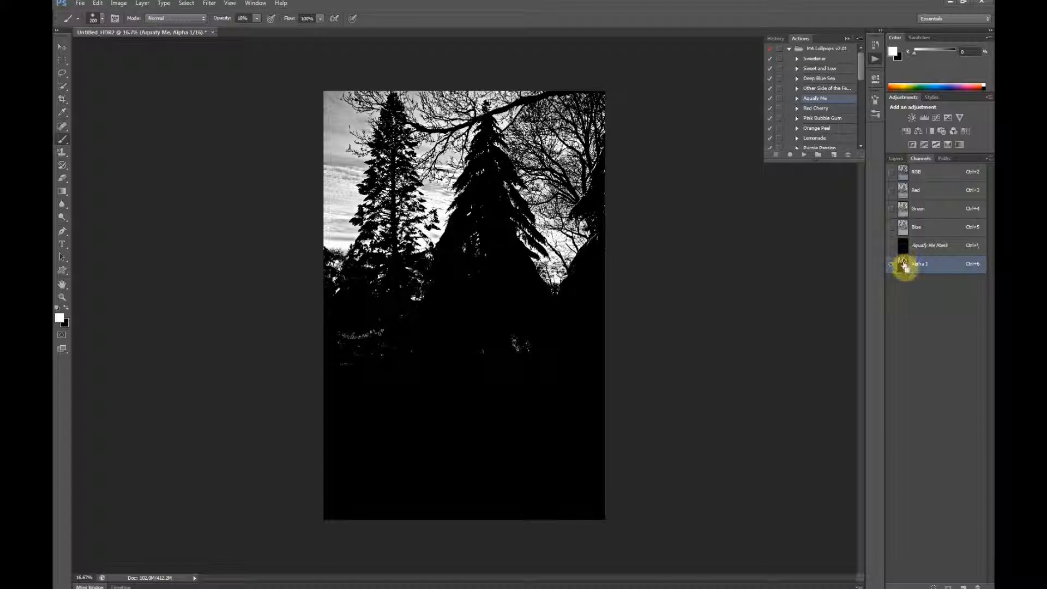
click(925, 173)
click(900, 158)
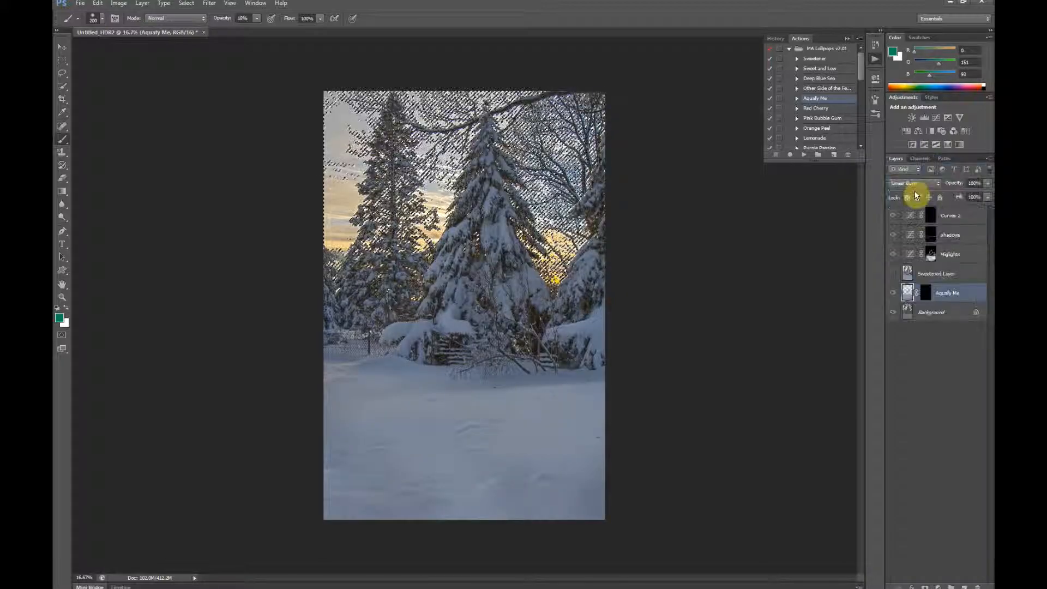
click(927, 294)
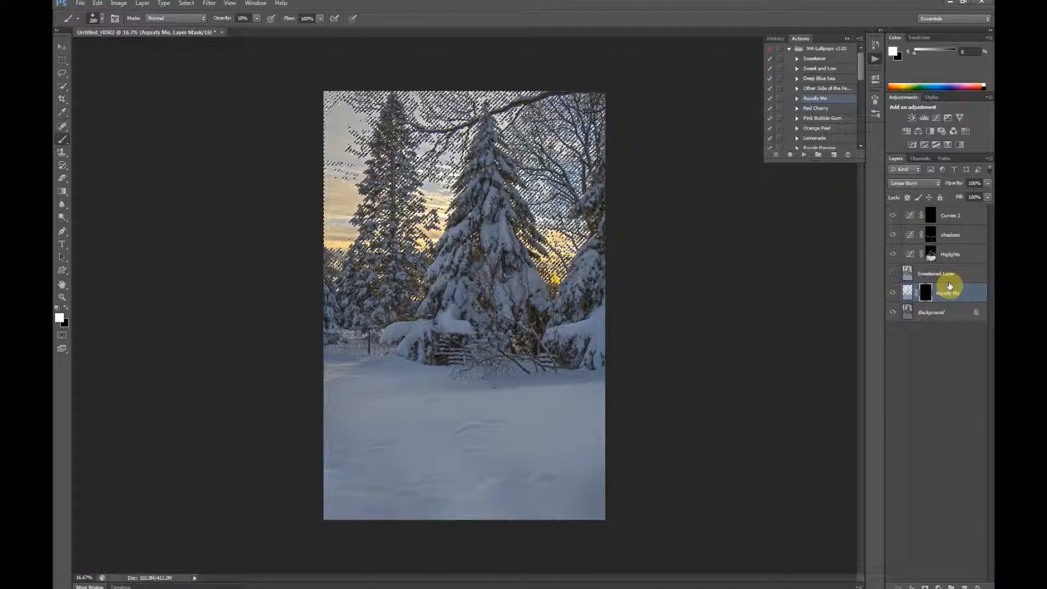
Step: Fill the Alpha 1 selection on the Aquafy Me layer's mask with white, then deselect
key(alt+BackSpace)
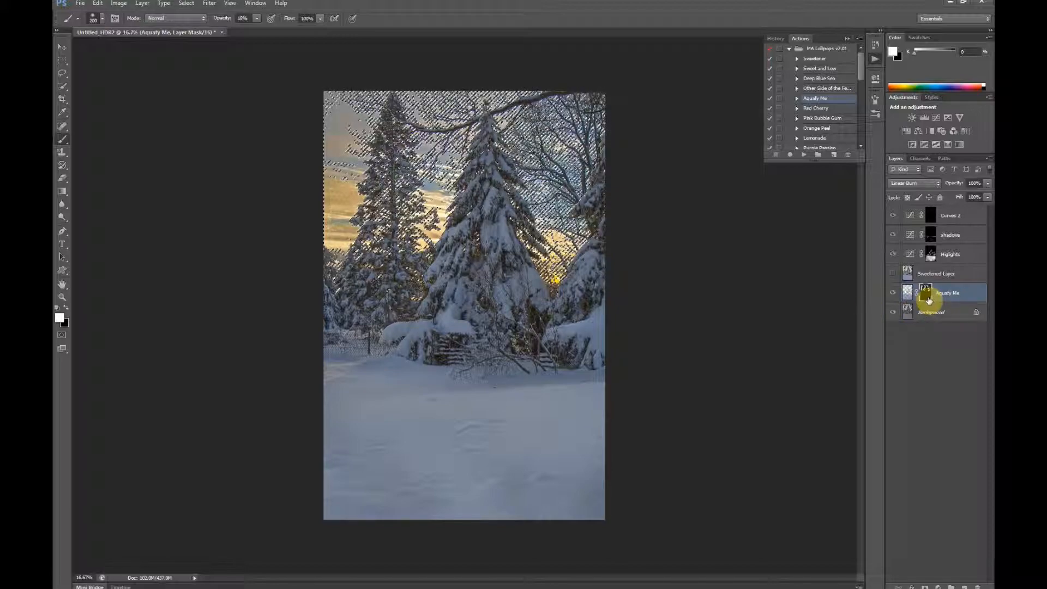
click(894, 295)
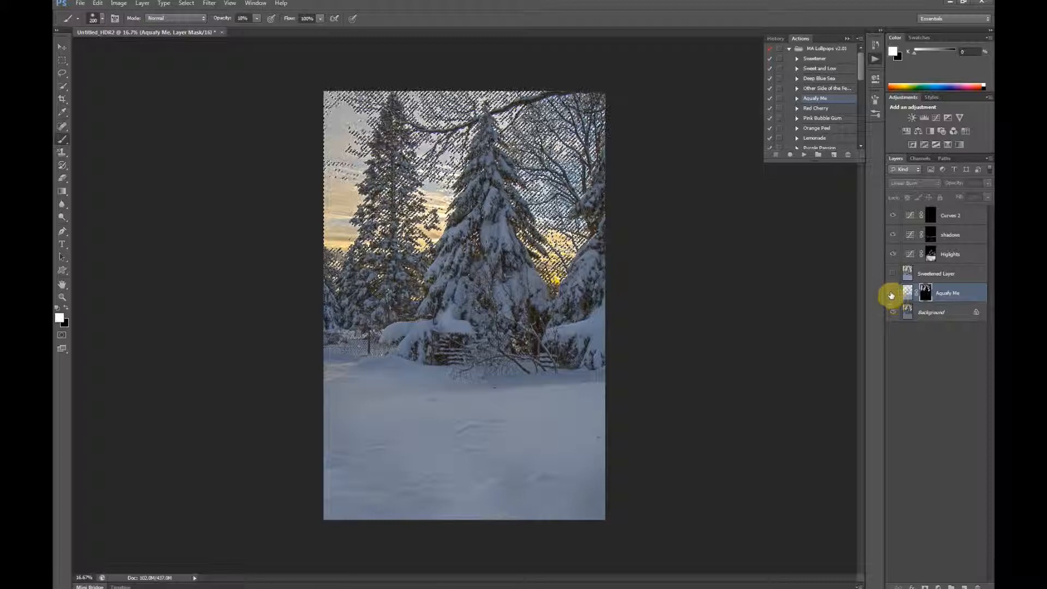
click(894, 296)
key(ctrl+d)
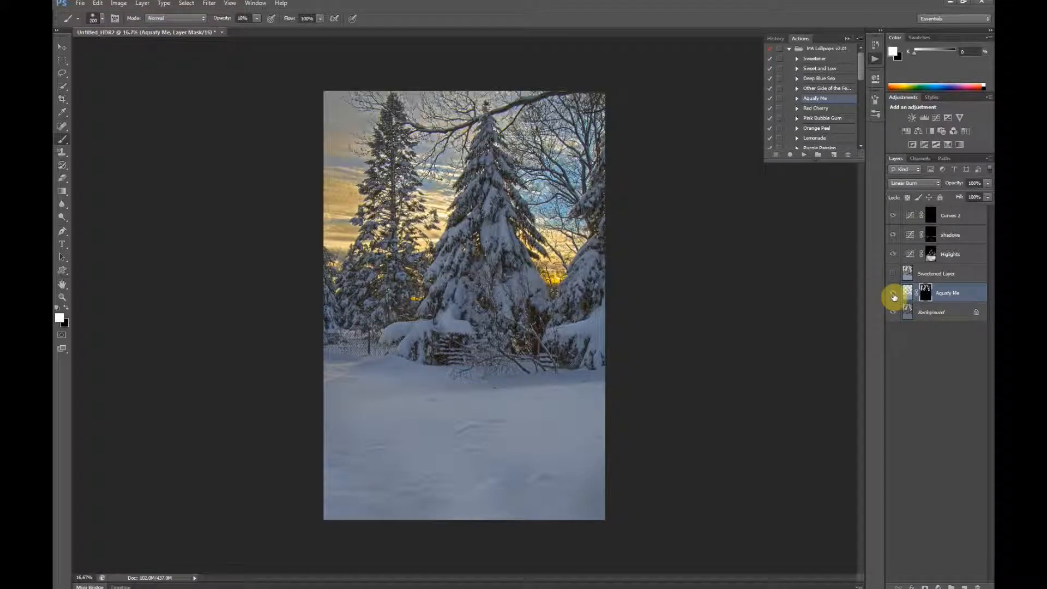
Step: Compare the sky with the masked Aquafy Me layer hidden and shown
click(893, 296)
click(893, 297)
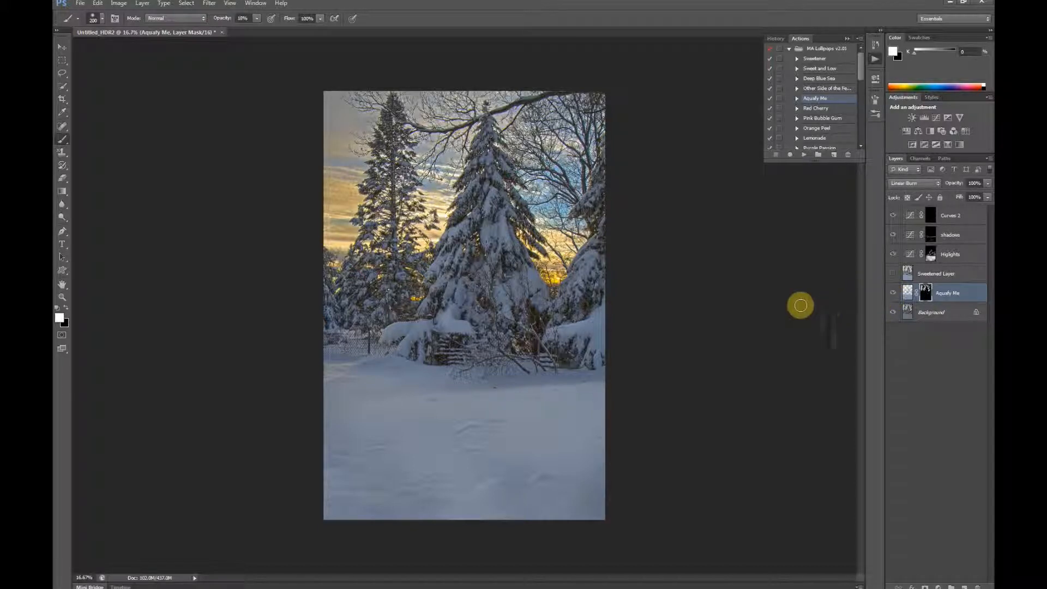
click(891, 296)
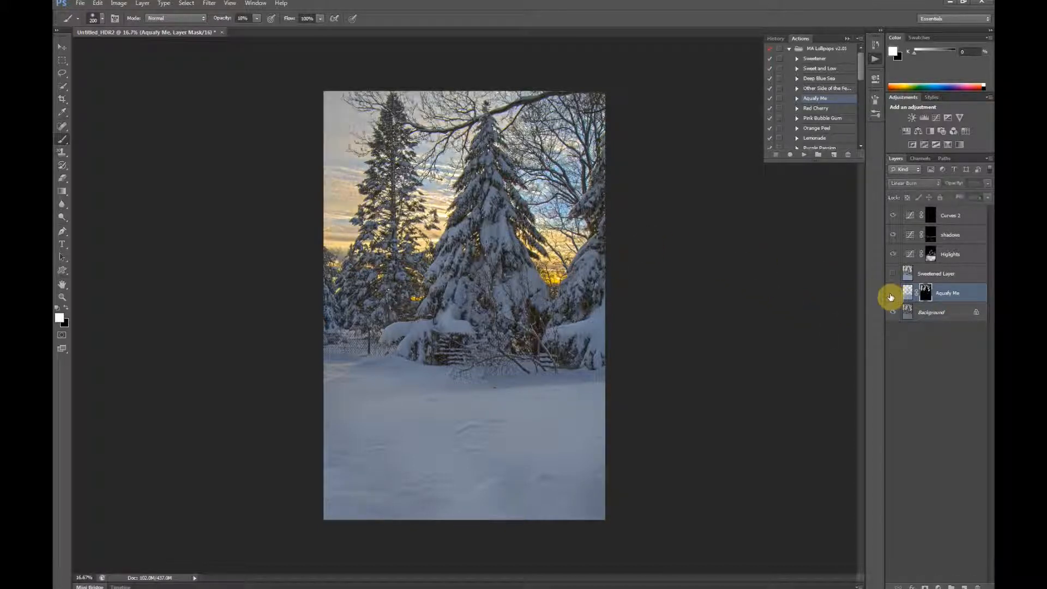
click(893, 297)
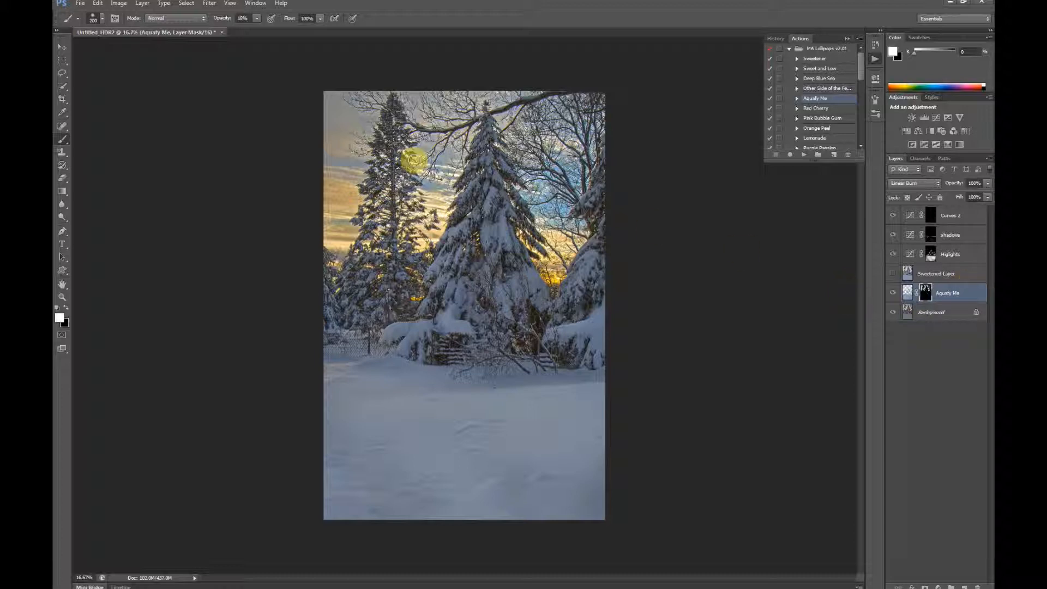
Step: Inspect the Aquafy Me layer's mask on its own against the full image
alt+click(925, 294)
alt+click(926, 295)
alt+click(925, 297)
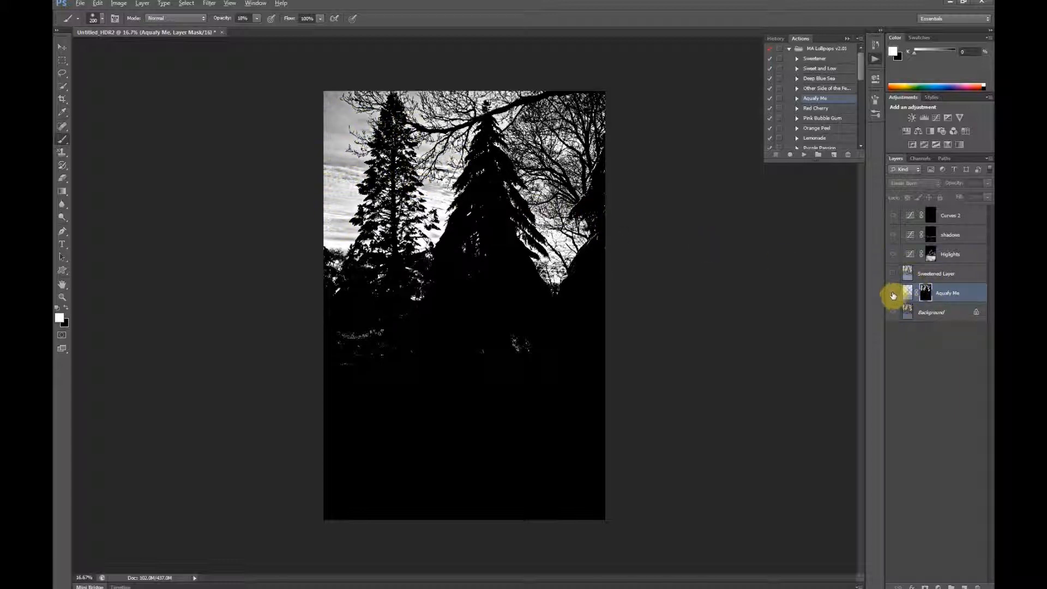
alt+click(926, 294)
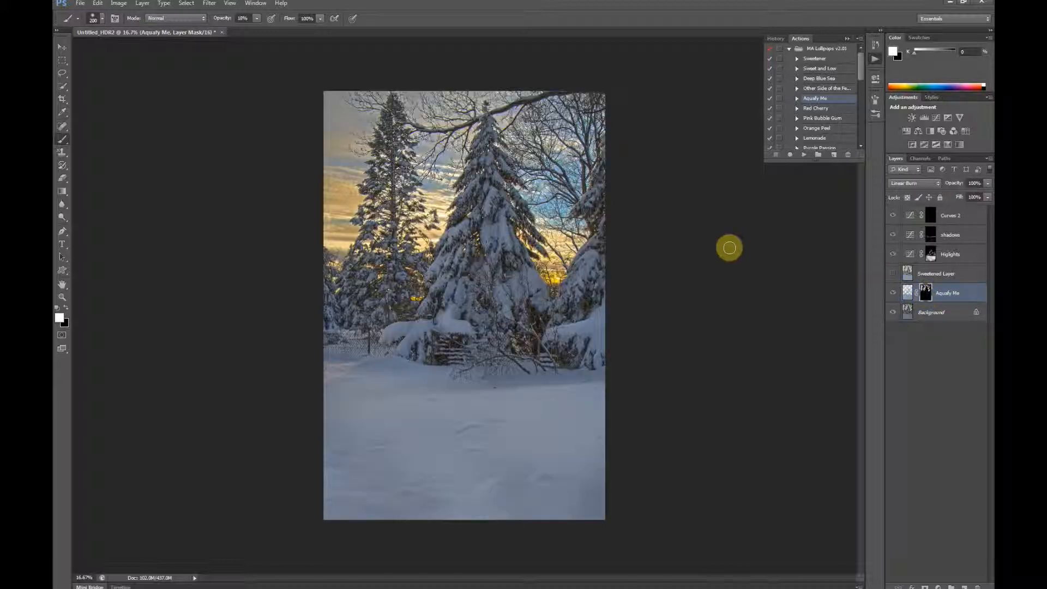
alt+click(924, 294)
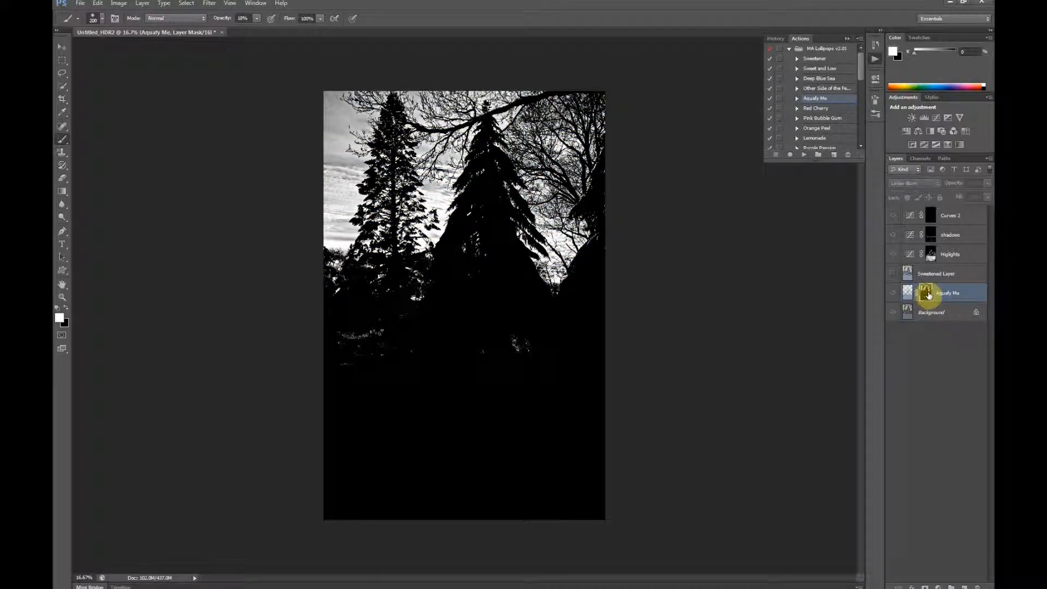
alt+click(927, 295)
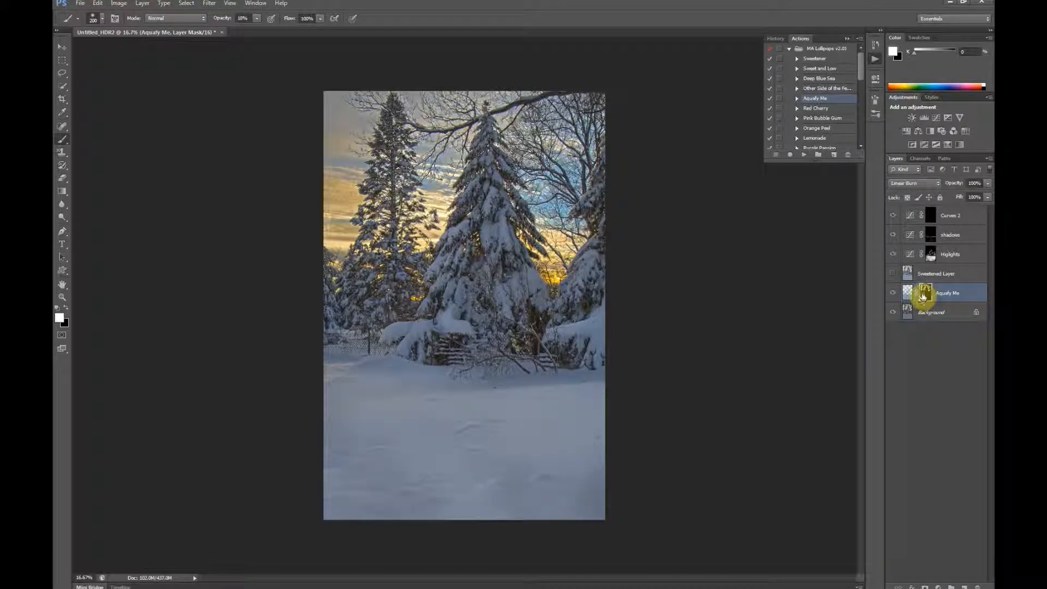
Step: Brighten the Aquafy Me layer's mask using Levels with a midtone value of 2.13, then return to the image view
alt+click(928, 295)
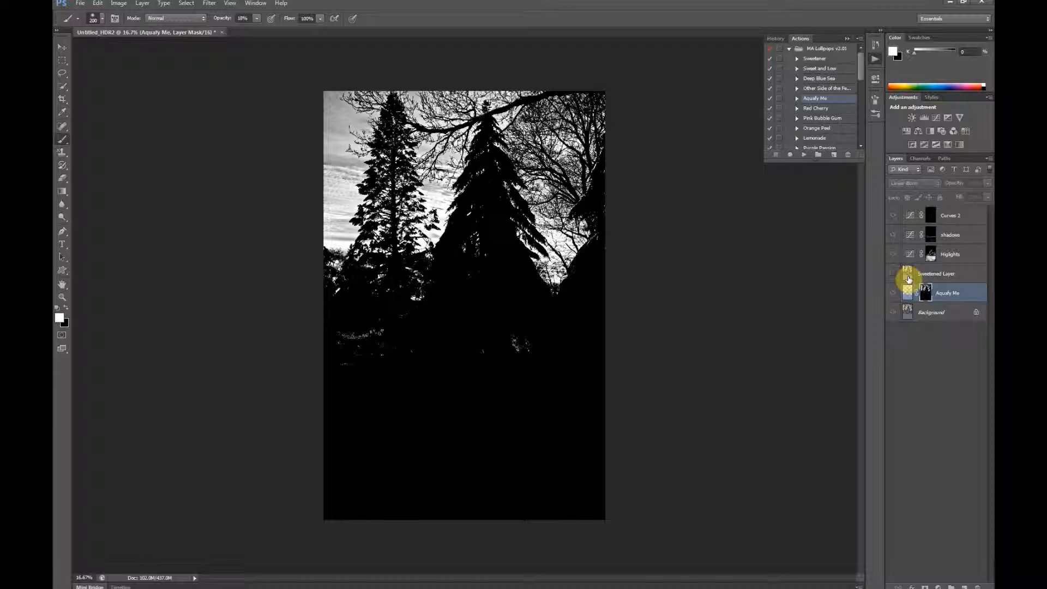
key(ctrl+l)
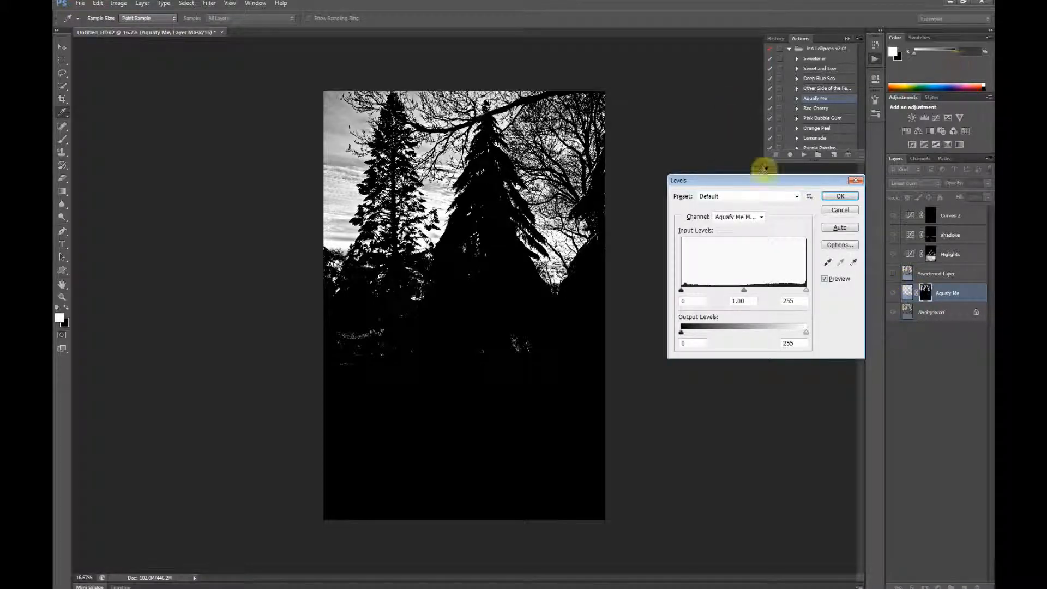
drag(745, 292, 709, 297)
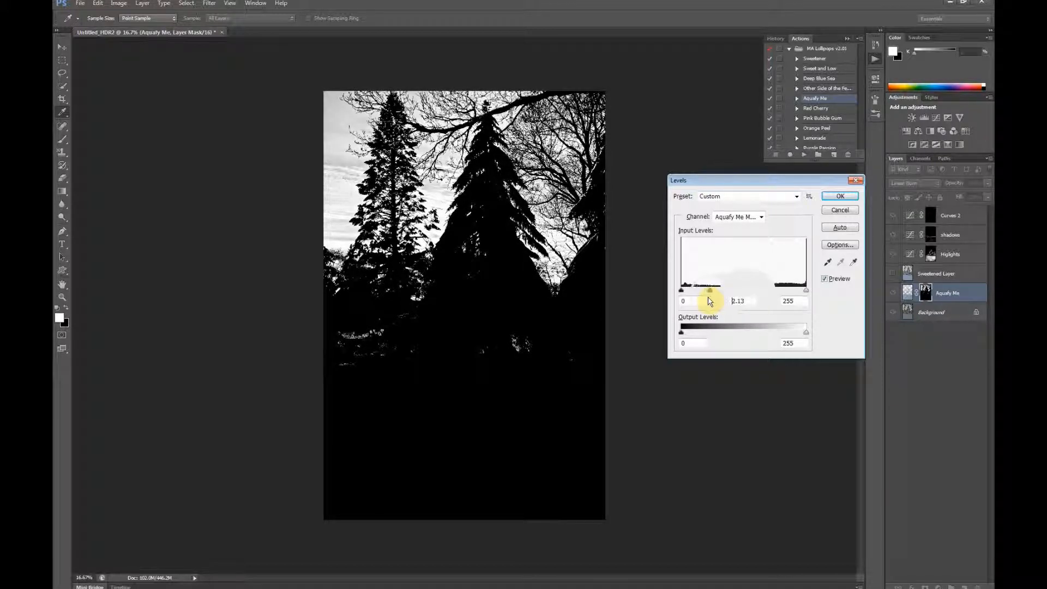
click(840, 196)
key(b)
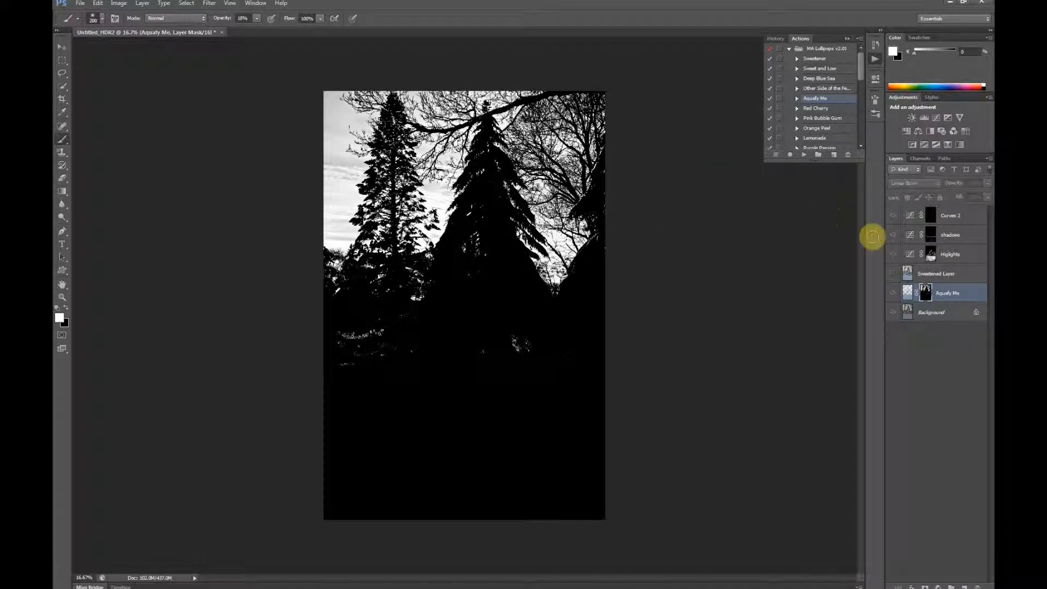
alt+click(926, 293)
Step: Examine the sky between the trees and branches up close, comparing it with the Aquafy Me layer hidden and shown
click(893, 294)
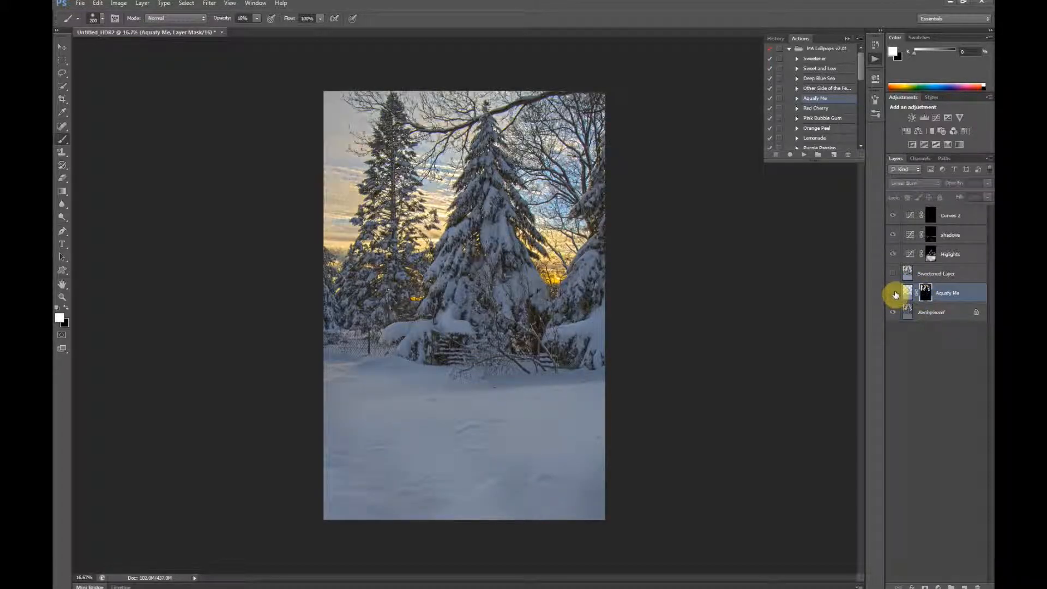
click(893, 294)
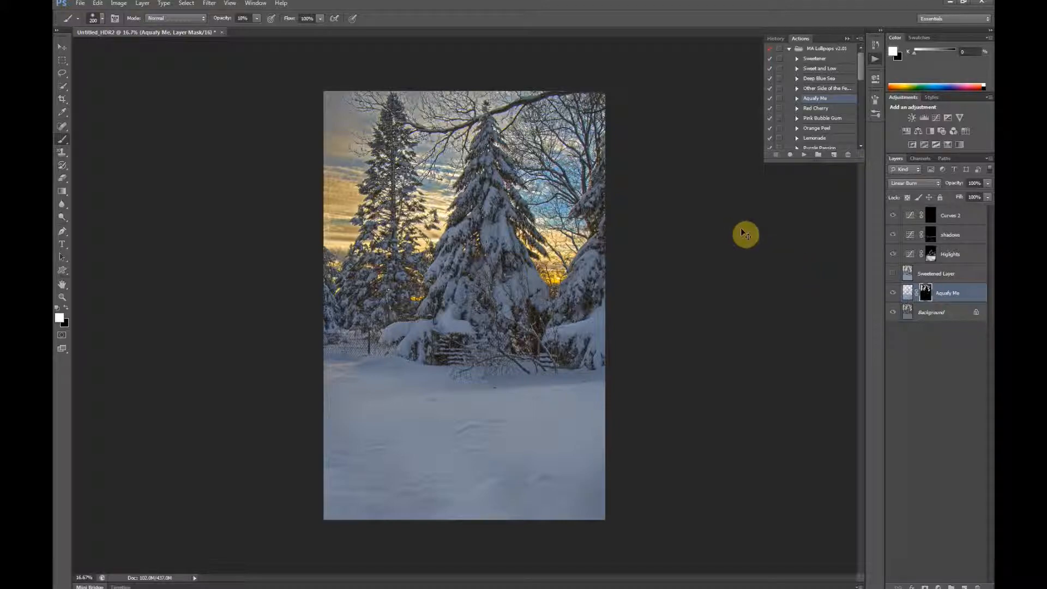
key(ctrl+plus)
key(ctrl+plus)
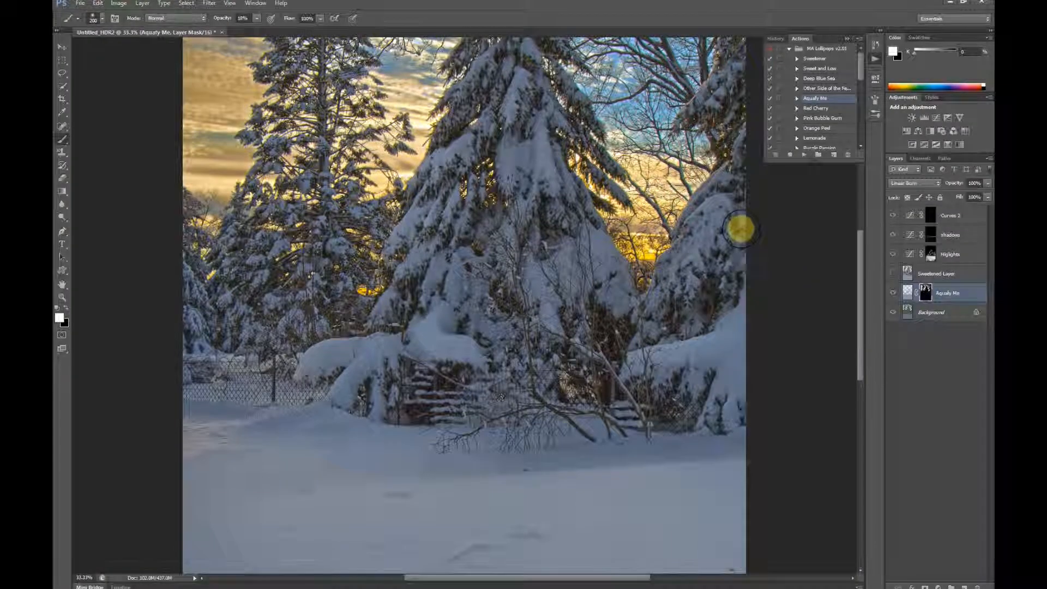
key(ctrl+plus)
drag(557, 248, 611, 382)
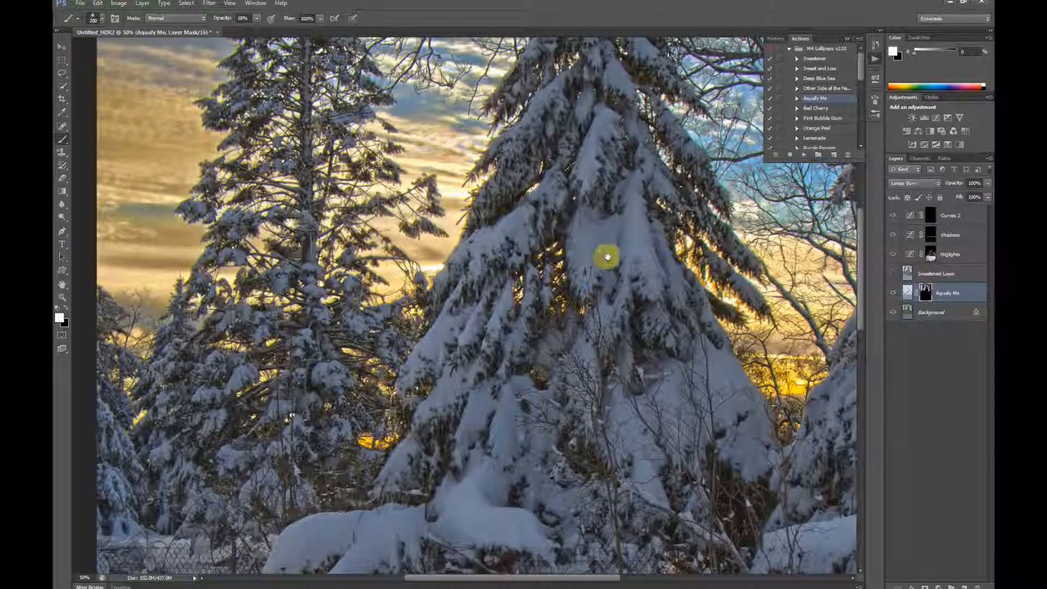
drag(607, 256, 491, 374)
drag(615, 453, 538, 436)
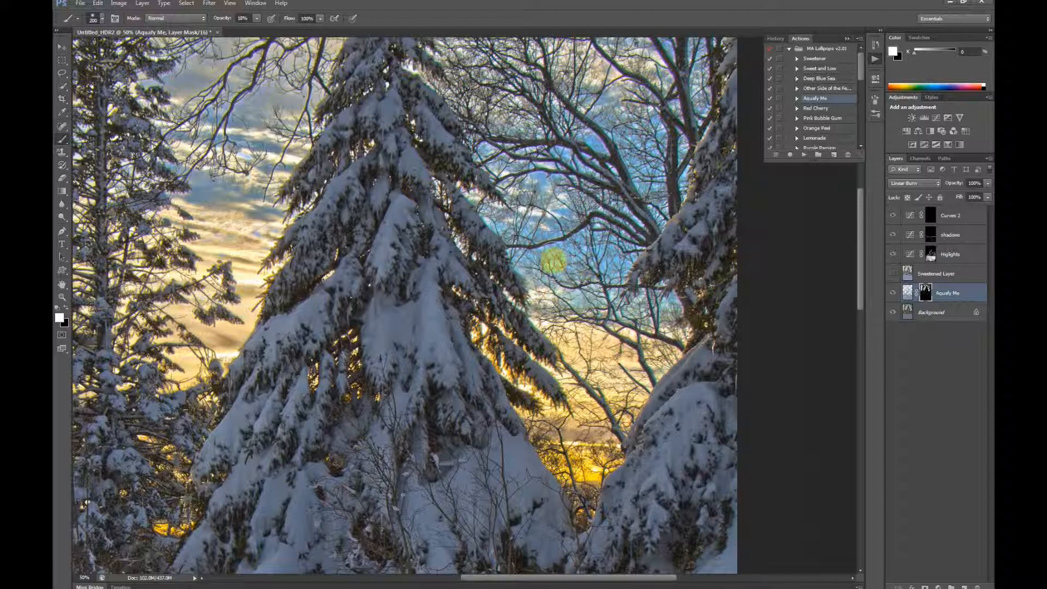
key(space)
drag(426, 353, 422, 355)
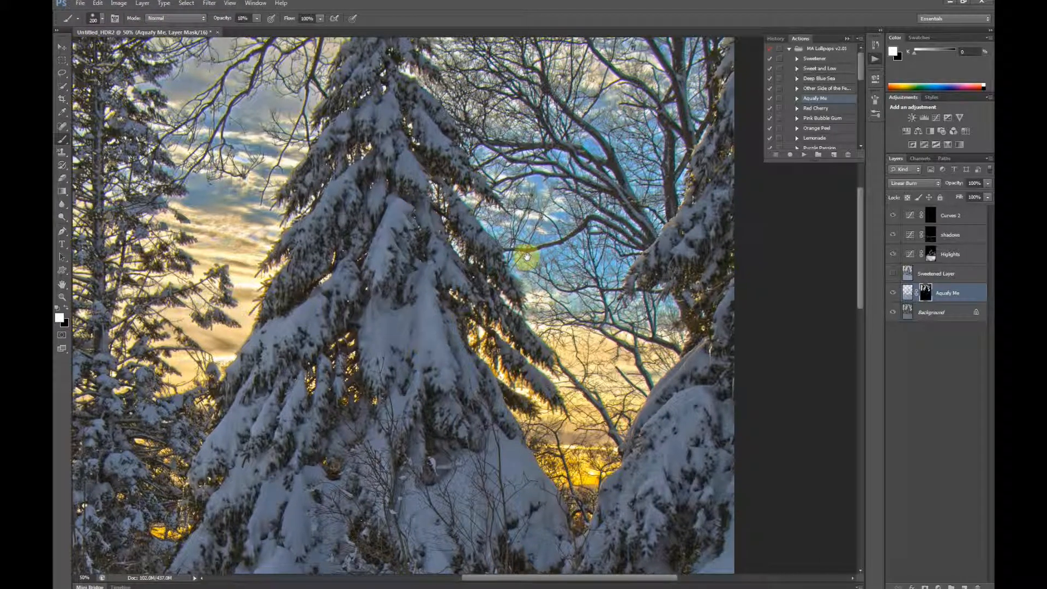
drag(527, 256, 565, 208)
drag(516, 151, 444, 355)
drag(633, 319, 574, 311)
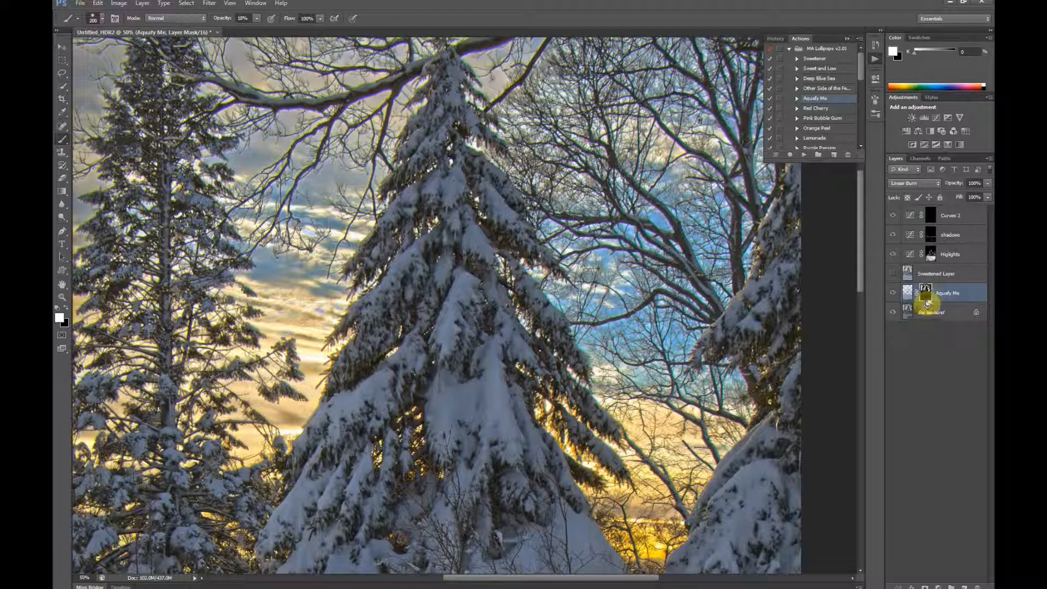
click(893, 293)
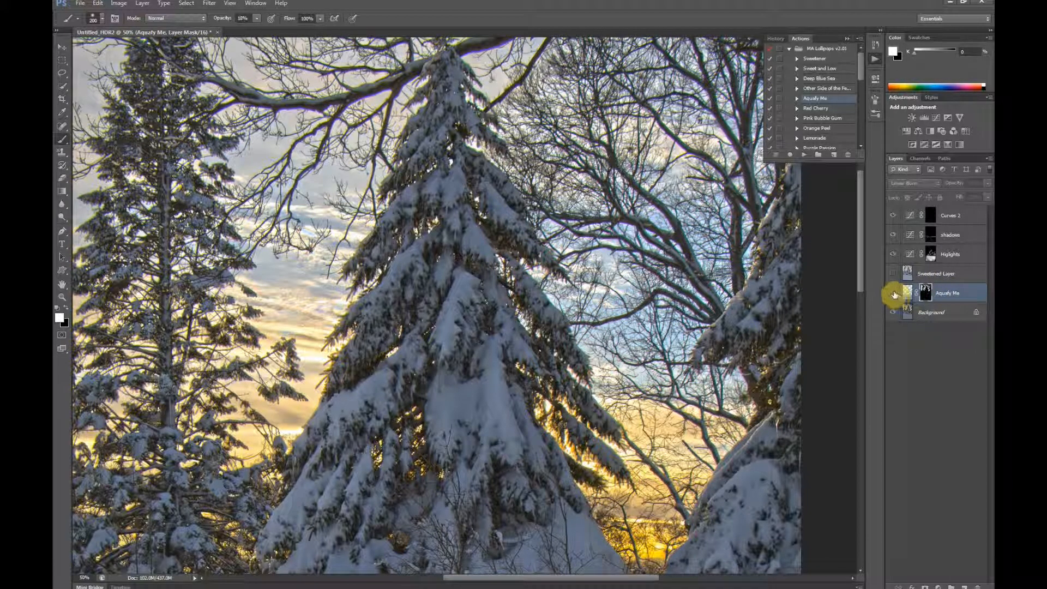
click(893, 293)
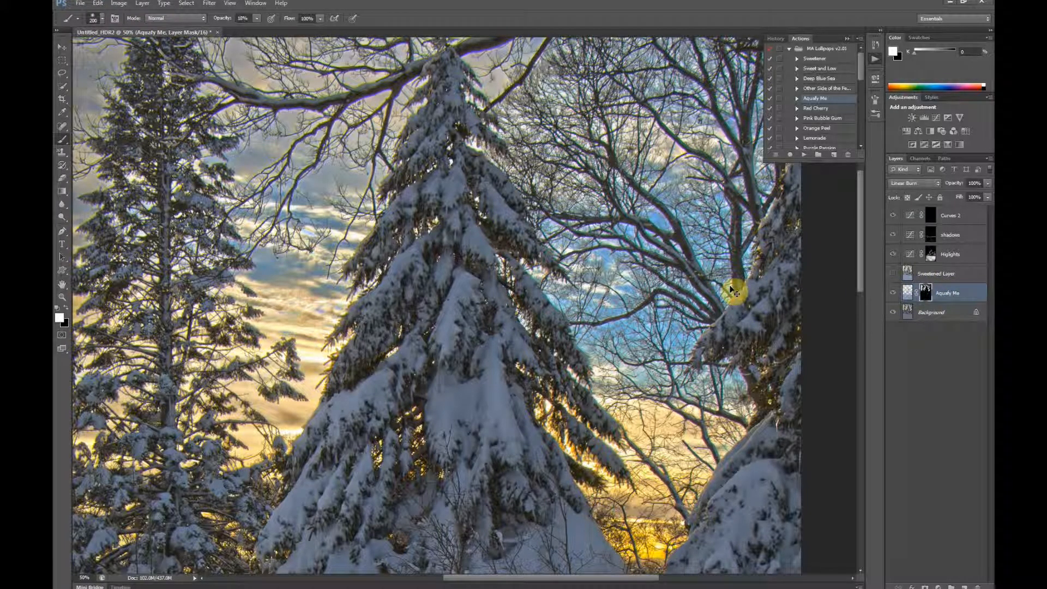
key(ctrl+minus)
key(ctrl+minus)
key(ctrl+minus)
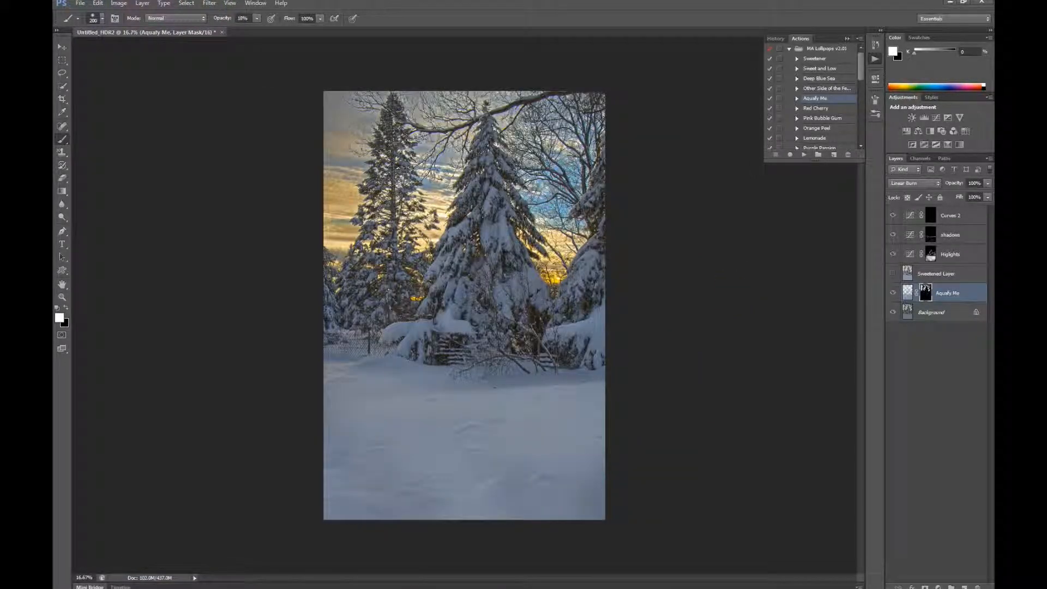
Step: Add a Brightness/Contrast adjustment layer above Curves 2 with brightness 20 and contrast 40
click(971, 215)
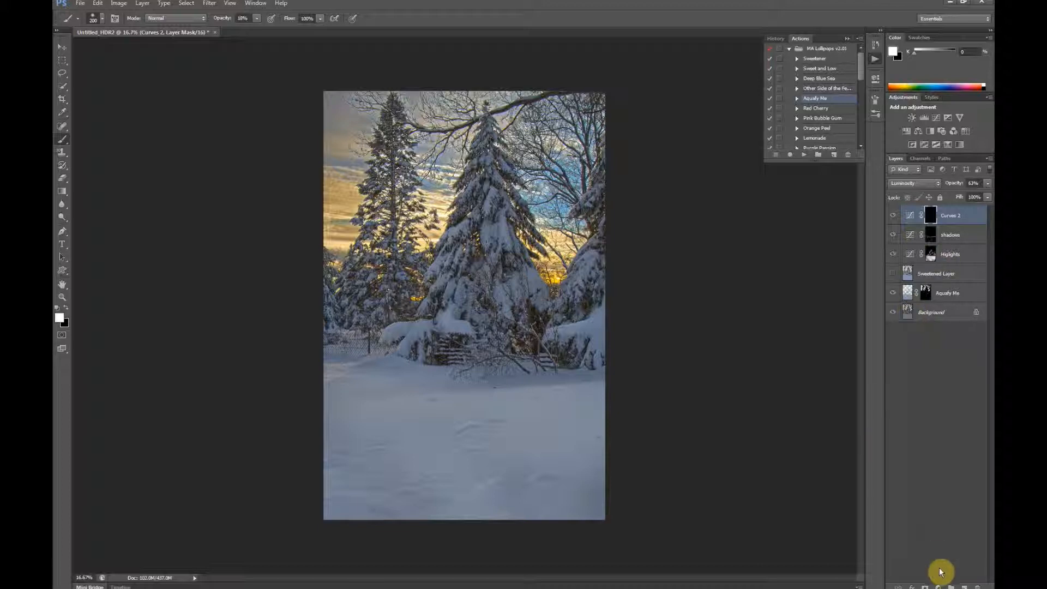
click(938, 587)
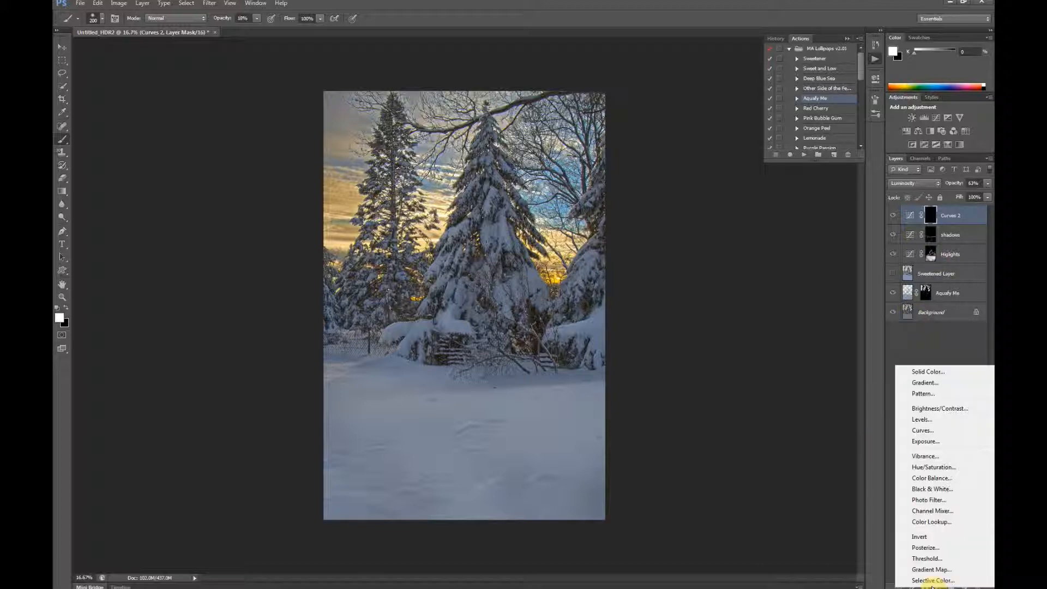
click(939, 410)
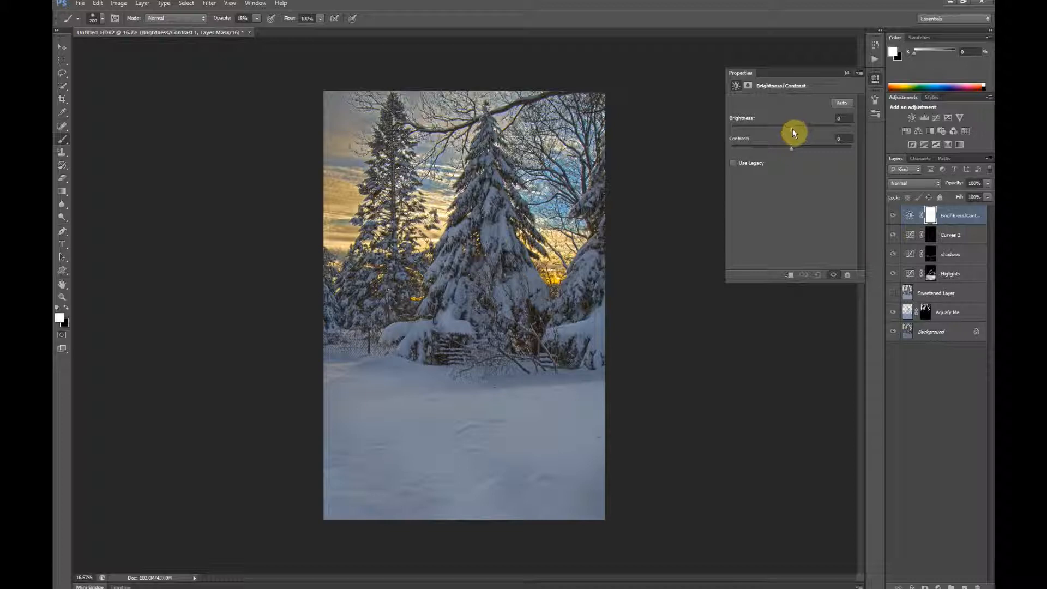
drag(793, 129, 799, 130)
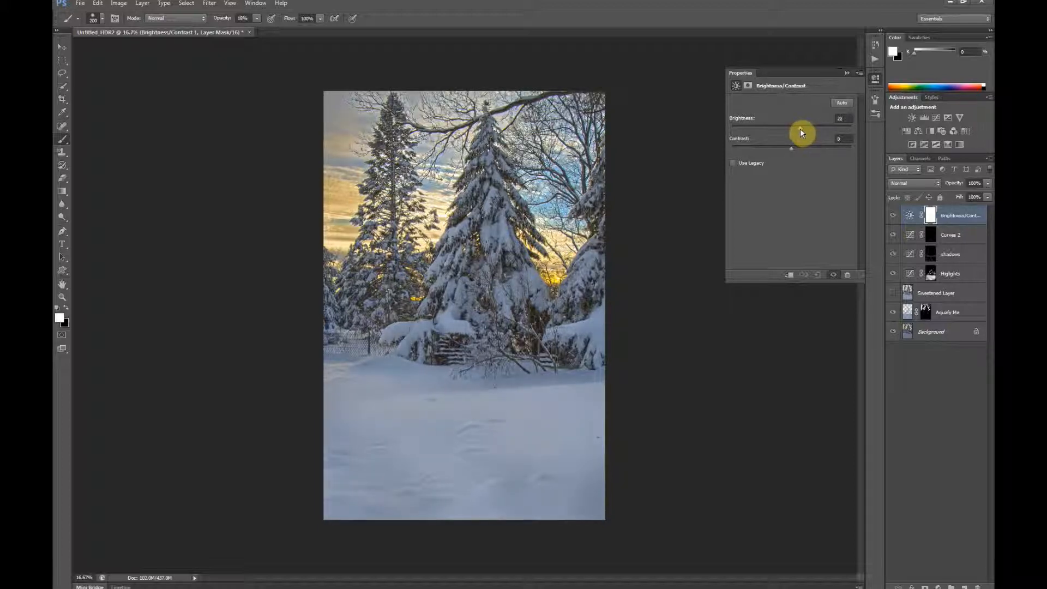
drag(799, 130, 799, 129)
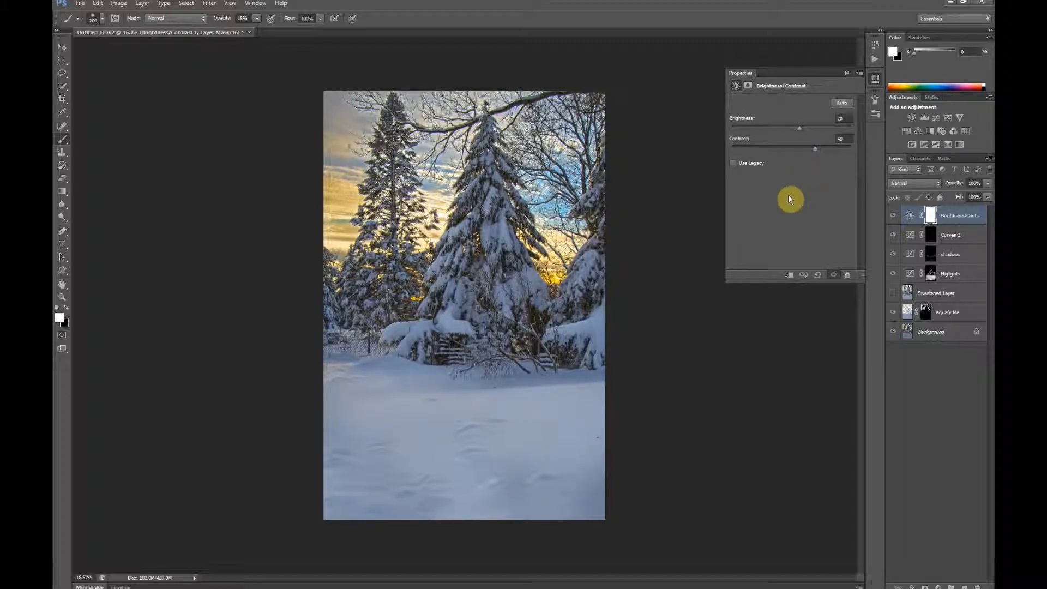
Step: Examine the effect of the Brightness/Contrast adjustment on the trees, foreground snow and sky up close
key(ctrl+plus)
key(ctrl+plus)
key(ctrl+plus)
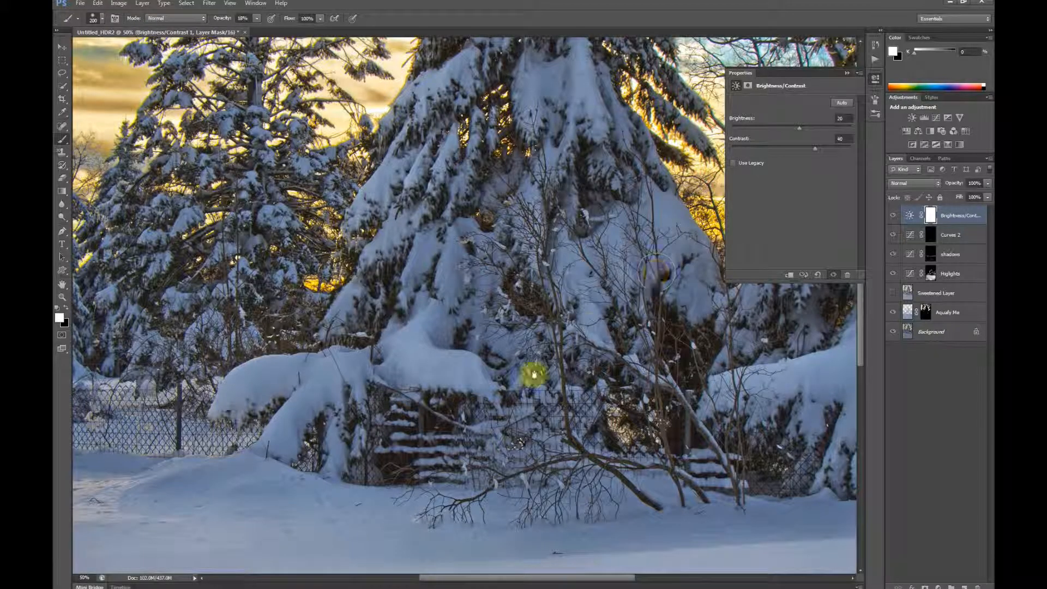
scroll(495, 257, down, 8)
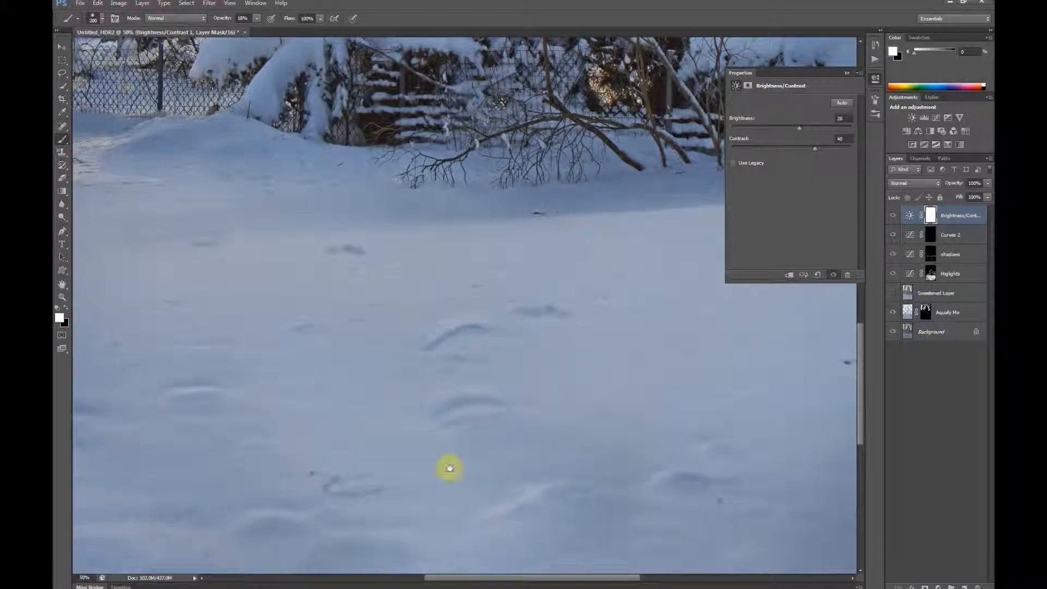
scroll(498, 327, up, 10)
scroll(498, 327, right, 2)
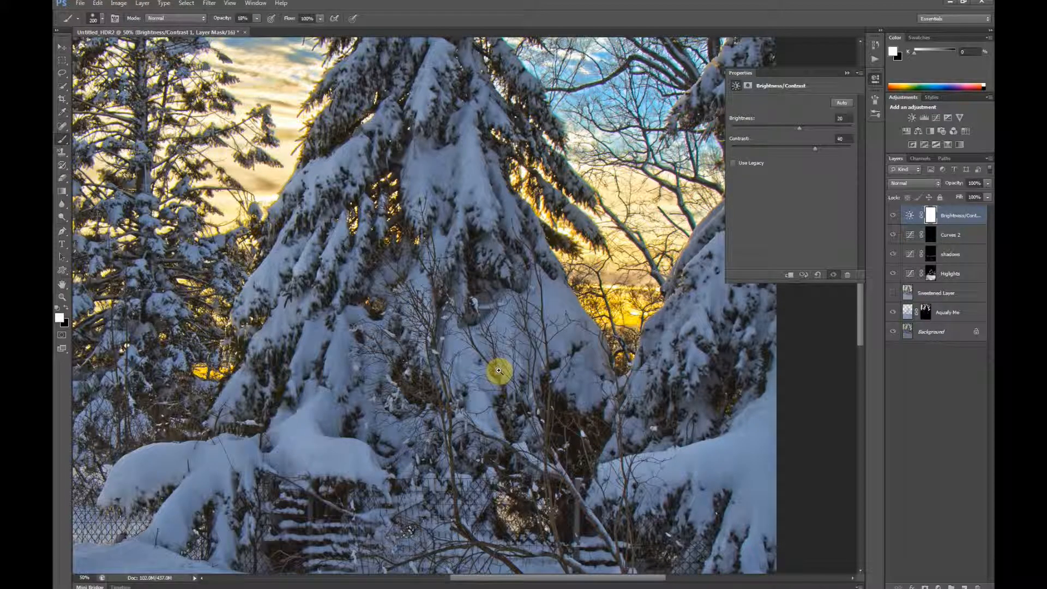
key(ctrl+minus)
key(ctrl+minus)
key(ctrl+minus)
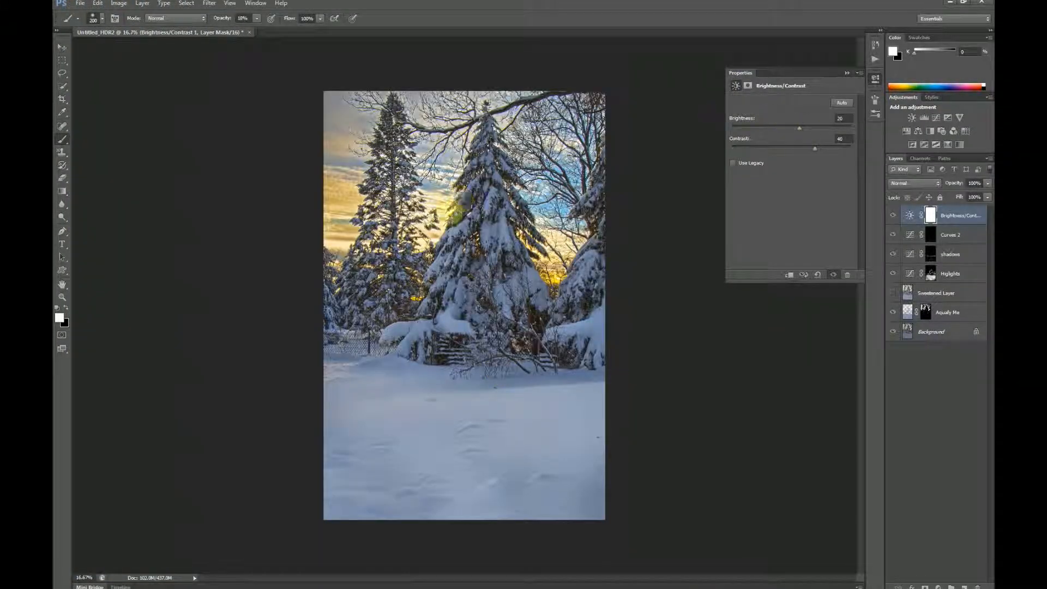
Step: Hide the interface and review the finished snow scene enlarged in full-screen mode
click(846, 73)
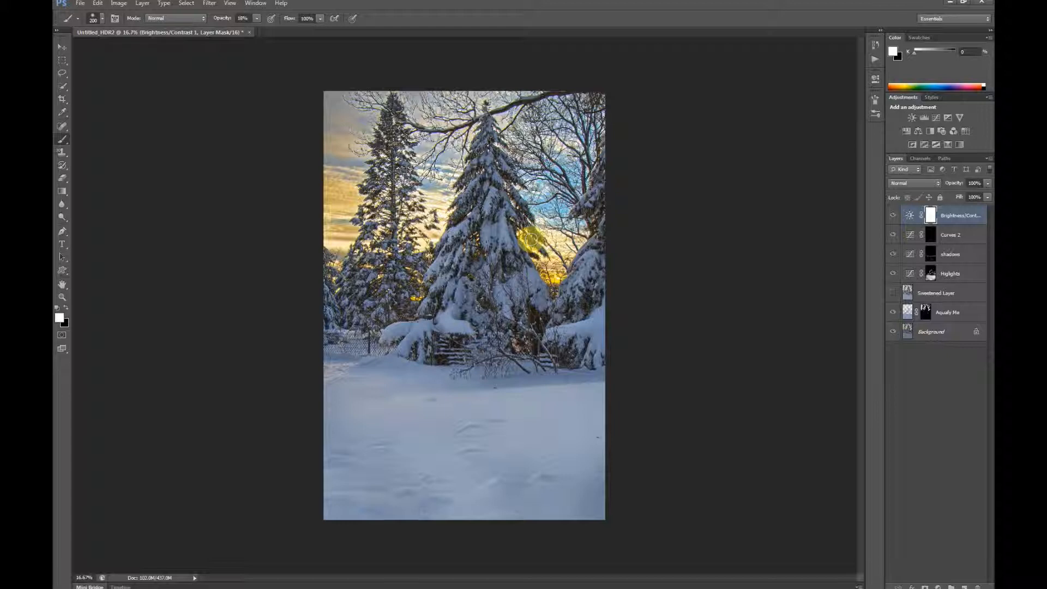
key(Tab)
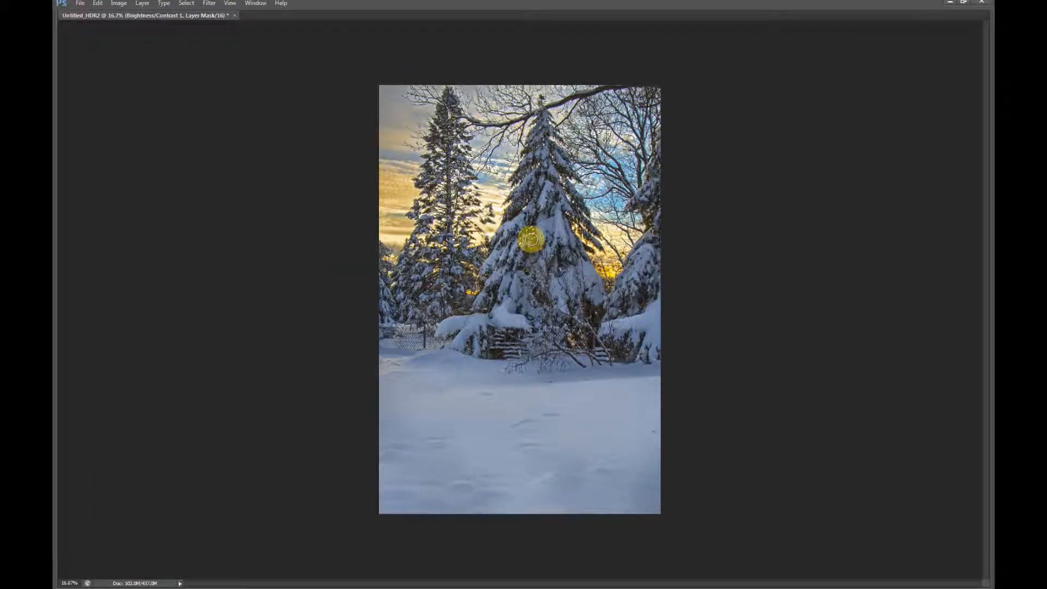
key(f)
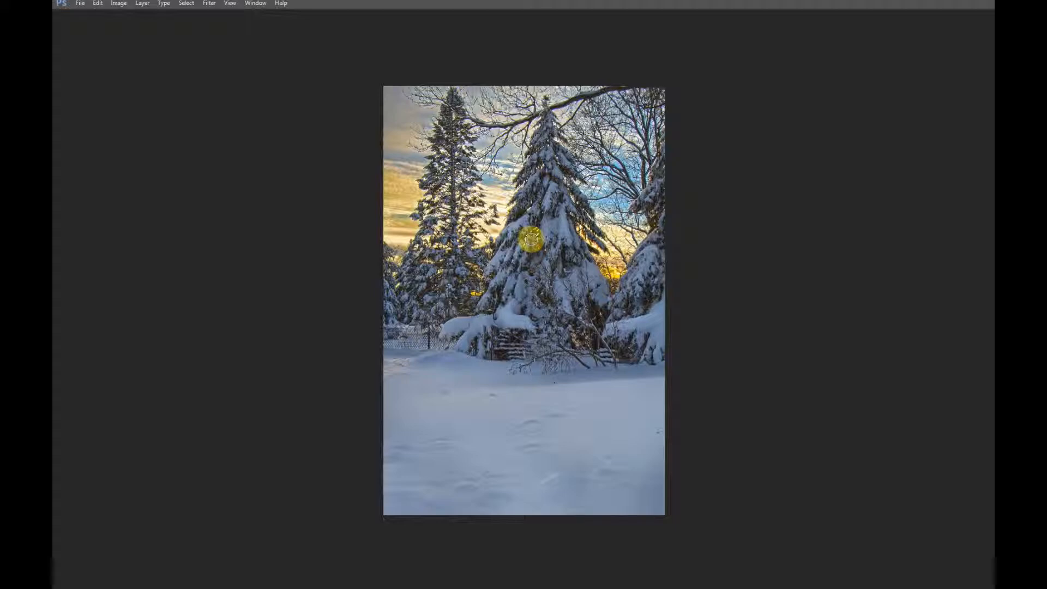
key(f)
key(ctrl+plus)
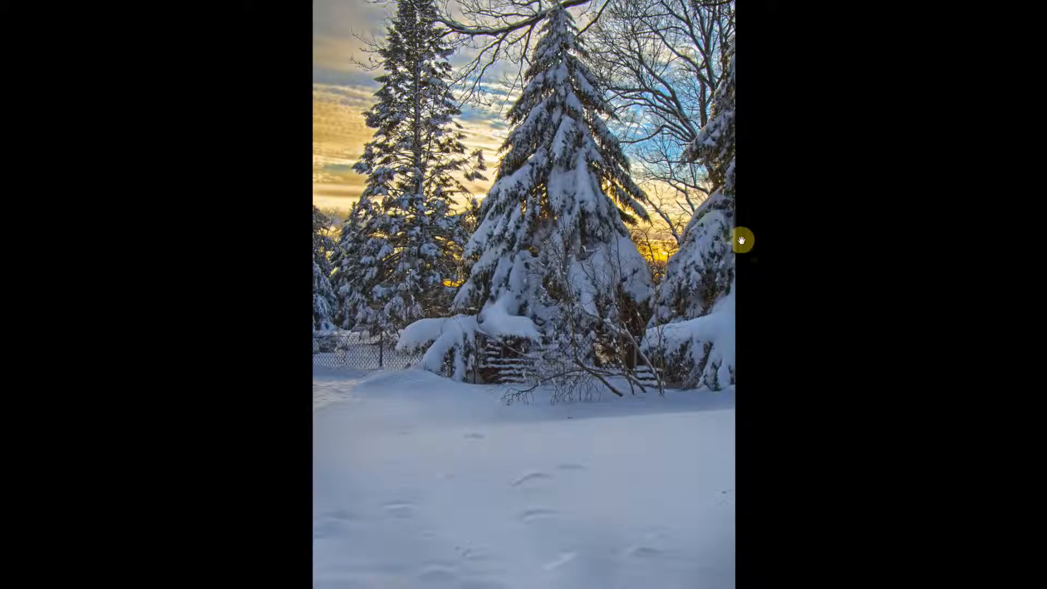
drag(699, 229, 697, 255)
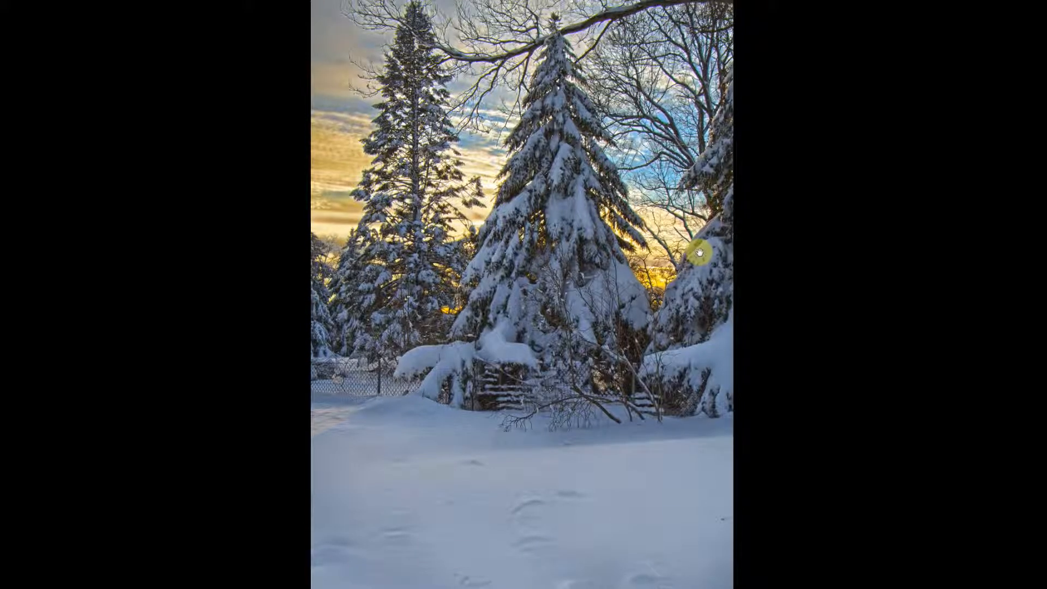